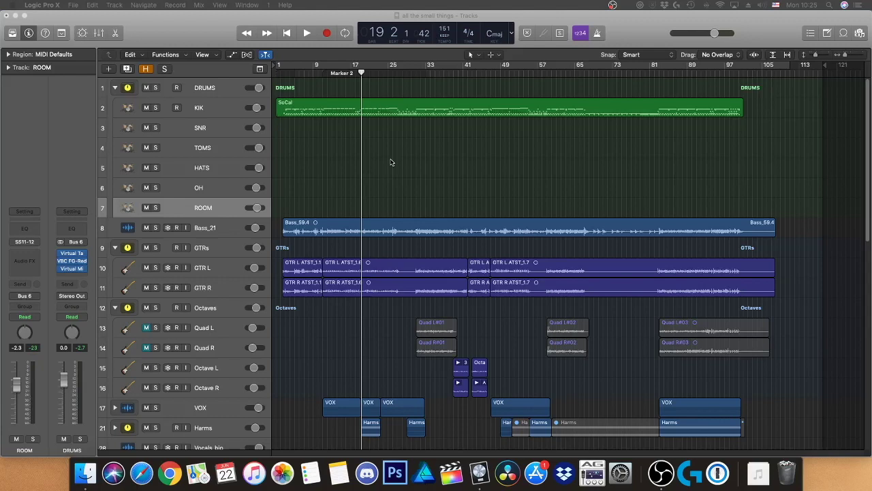
# Step: Scroll down the track list to show the vocal, Harms and Nanana bus tracks
pyautogui.scroll(-3, 409, 166)
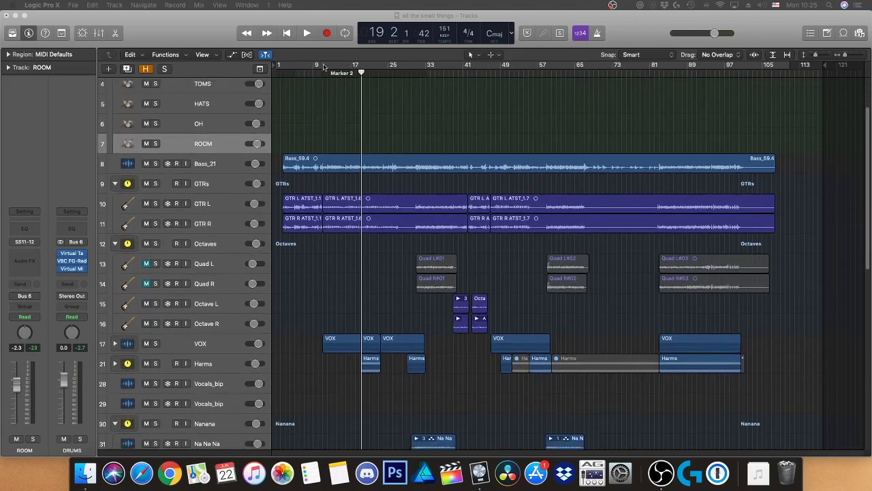
# Step: Lower the OH overhead track's volume to -7.0 dB and make the track rows taller
pyautogui.scroll(2, 313, 111)
pyautogui.scroll(1, 312, 111)
pyautogui.click(233, 183)
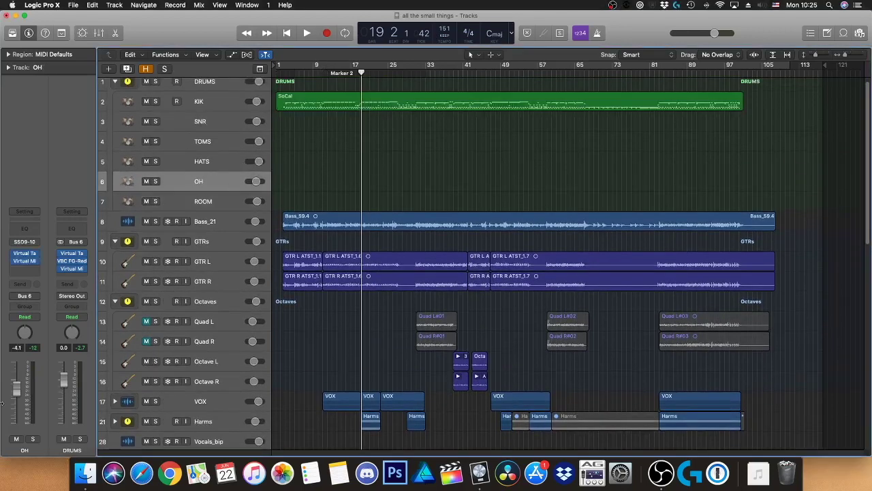
pyautogui.moveTo(16, 390); pyautogui.dragTo(17, 395)
pyautogui.scroll(-1, 344, 171)
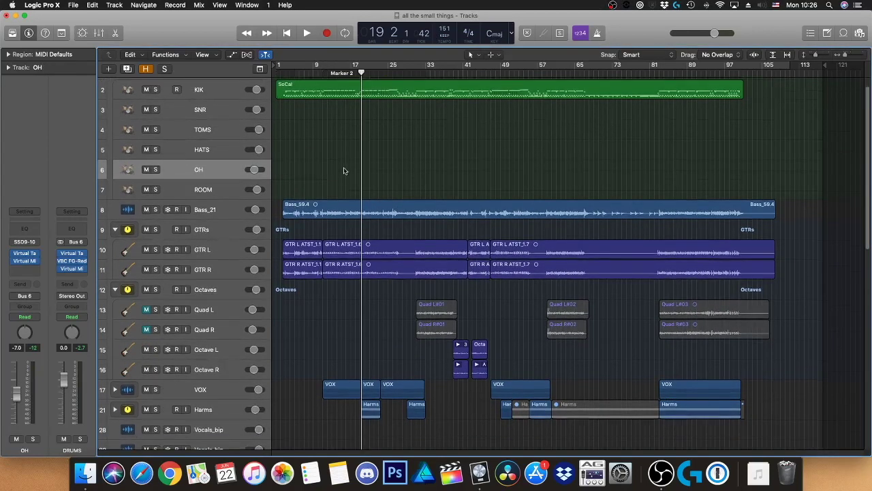
pyautogui.press('super+Down')
pyautogui.press('super+Down')
# Step: Play from bar 11, then park the playhead at bar 10 and zoom in
pyautogui.click(323, 73)
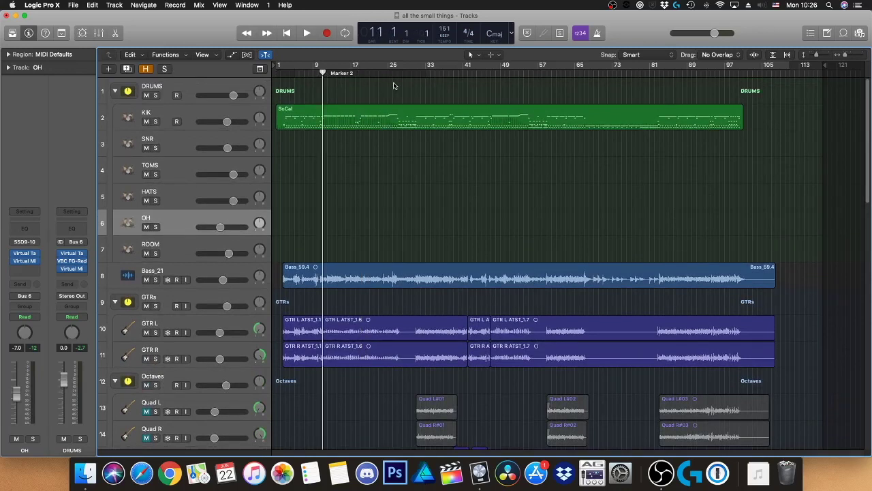
pyautogui.press('space')
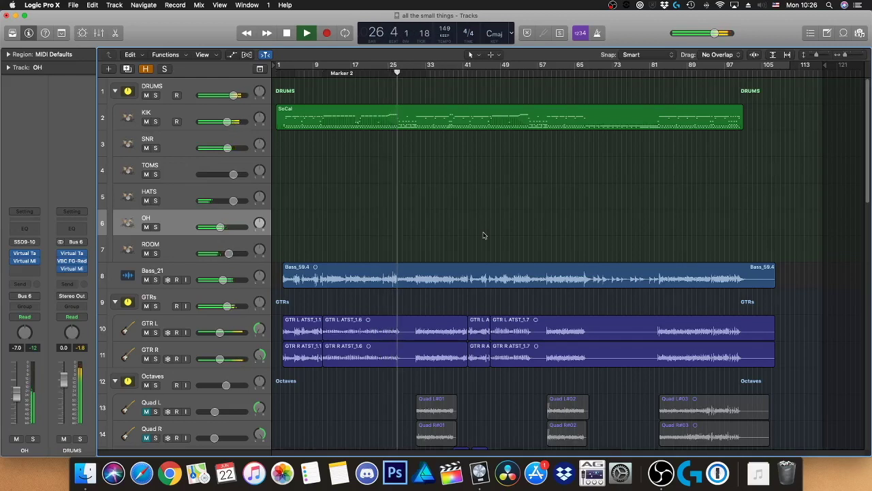
pyautogui.press('space')
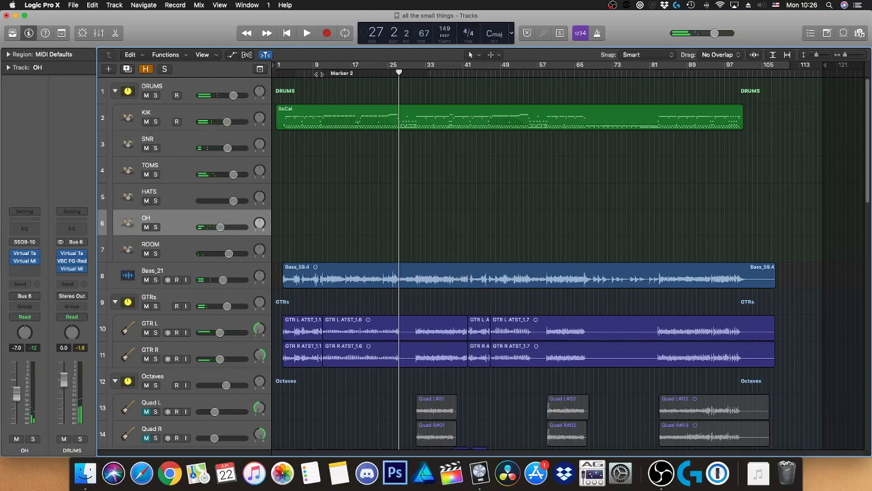
pyautogui.click(318, 73)
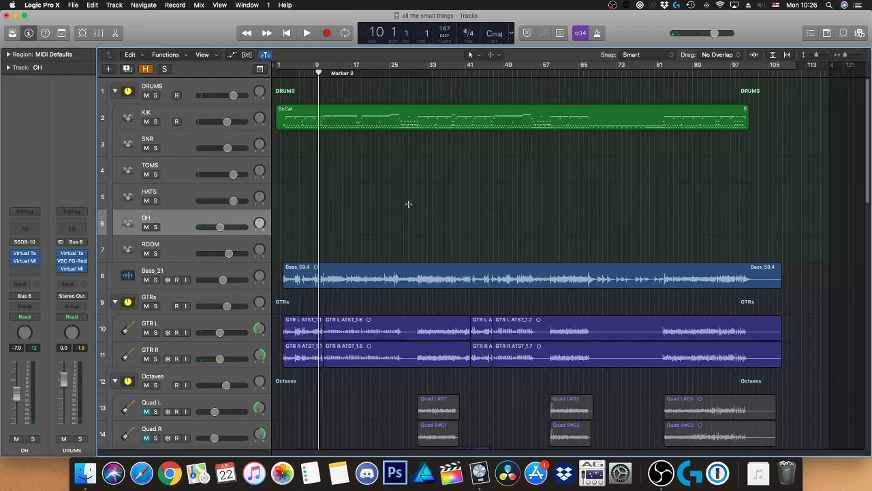
pyautogui.press('super+Right')
pyautogui.press('super+Right')
pyautogui.press('super+Right')
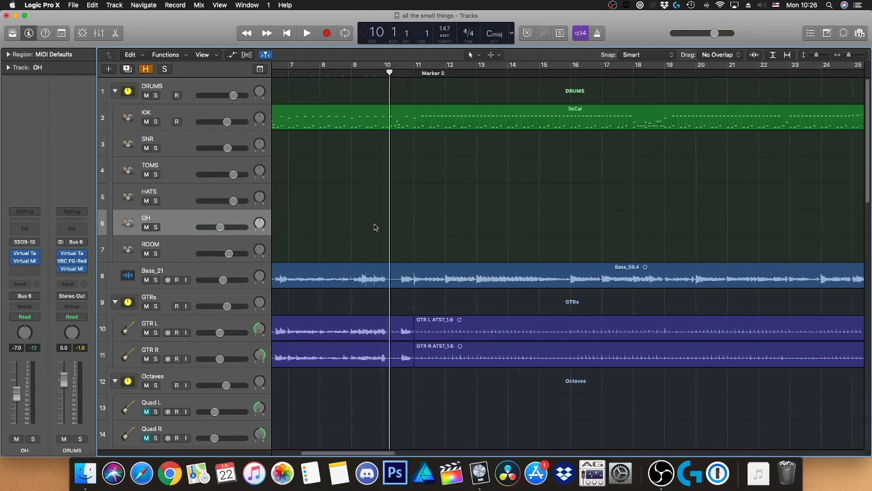
# Step: Select DRUMS and open the Stereo Out's Virtual Mix Rack in a repositioned window
pyautogui.hscroll(3, 374, 227)
pyautogui.click(194, 85)
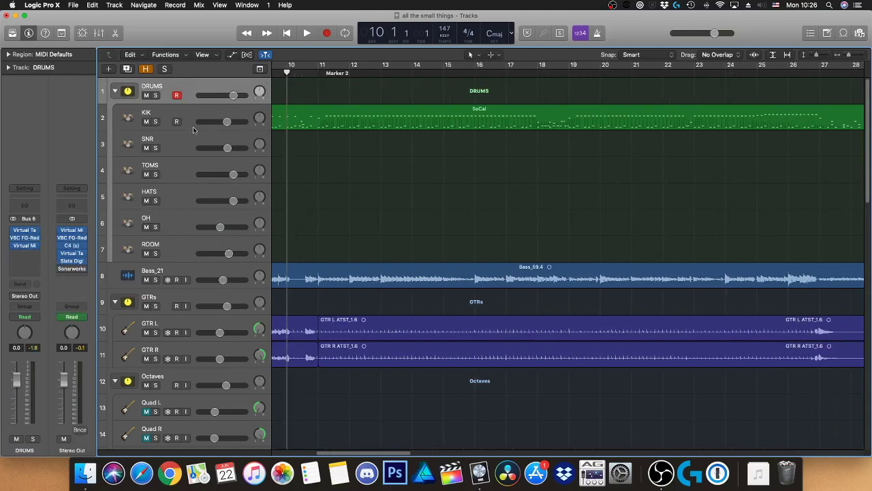
pyautogui.moveTo(71, 230)
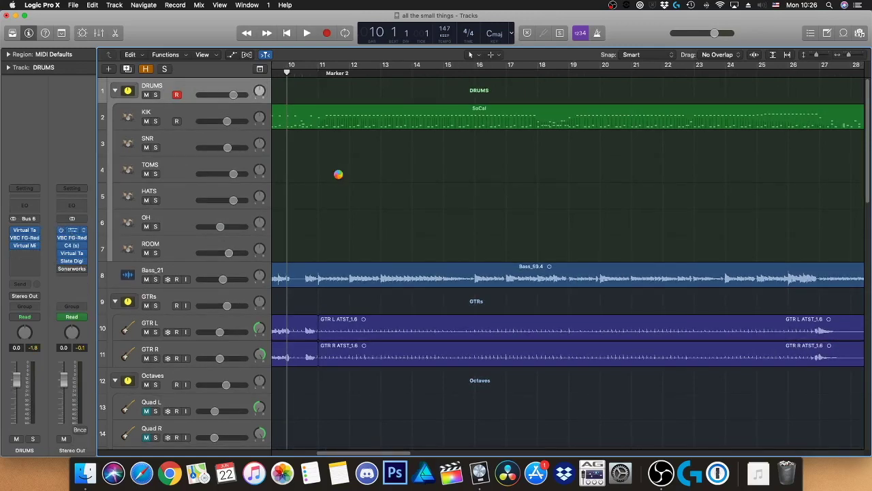
pyautogui.press('v')
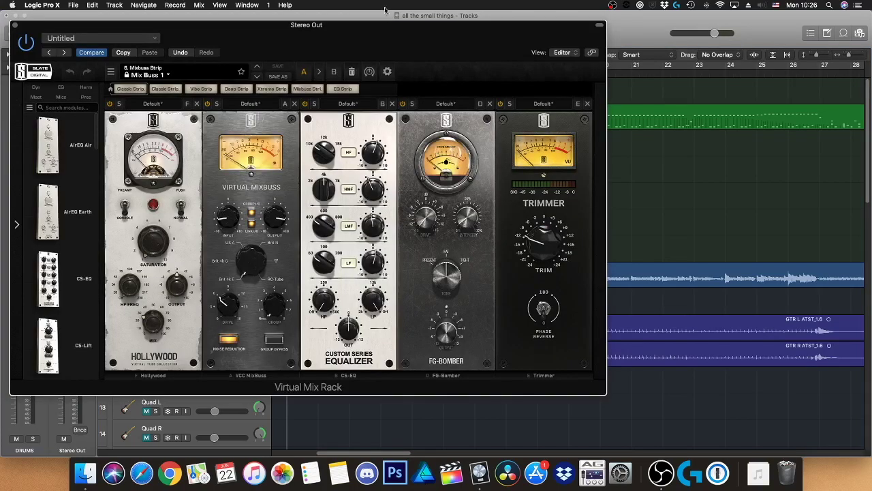
pyautogui.moveTo(356, 28); pyautogui.dragTo(464, 48)
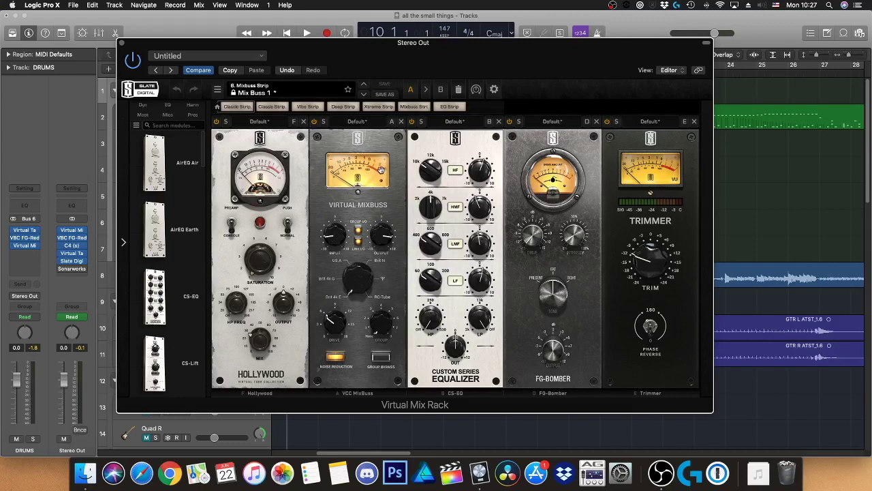
# Step: Play the mix briefly, nudge the CS-EQ low-mid gain, then close the rack
pyautogui.press('space')
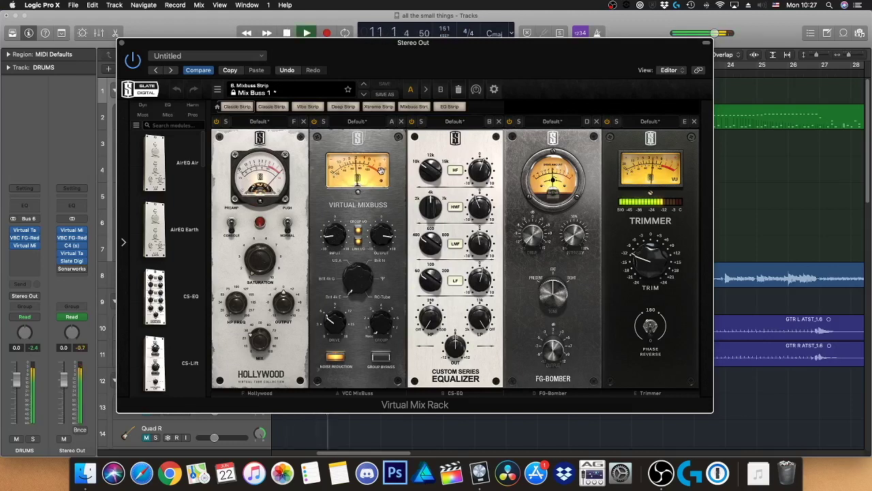
pyautogui.press('space')
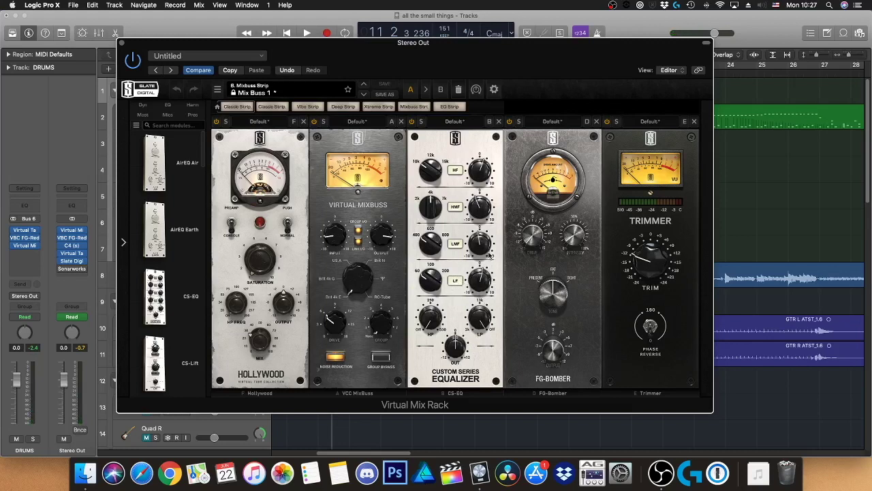
pyautogui.moveTo(486, 240); pyautogui.dragTo(481, 239)
pyautogui.click(124, 45)
# Step: Show the Stereo Out's VBC FG-Red on preset 03 CLA Rock Drive, centred, and check its Drive knob
pyautogui.click(74, 238)
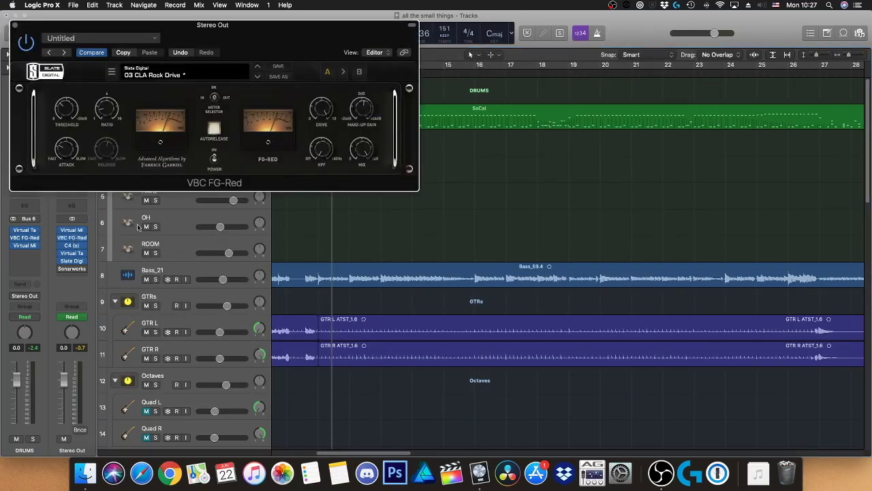
pyautogui.moveTo(315, 27); pyautogui.dragTo(643, 134)
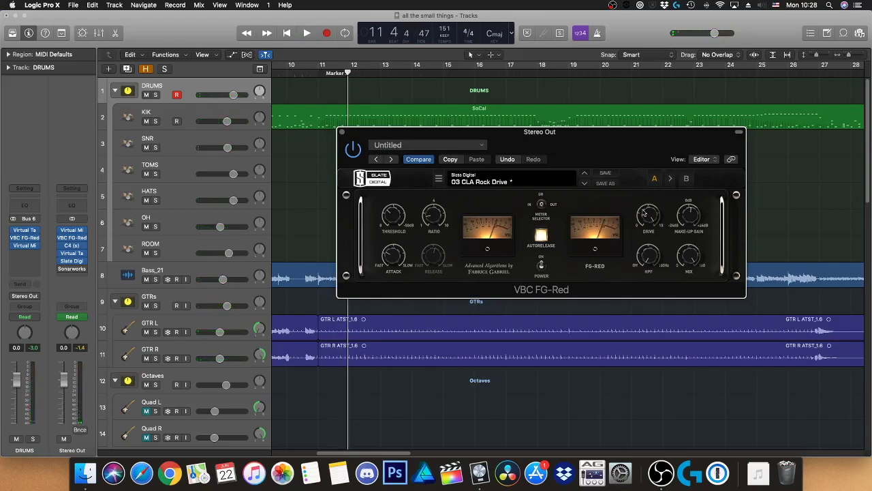
pyautogui.moveTo(653, 212); pyautogui.dragTo(638, 217)
# Step: Swap the FG-Red for the C4 Multi Opto Mastering window and play the mix through it
pyautogui.click(71, 246)
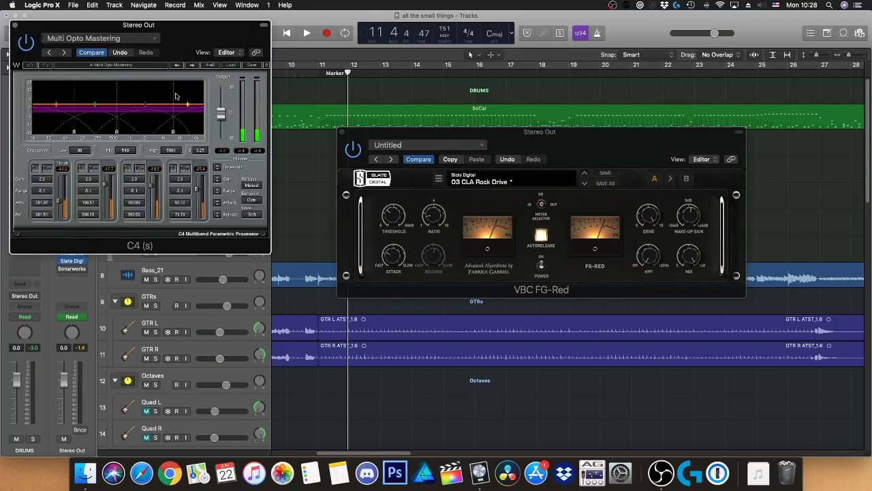
pyautogui.click(342, 131)
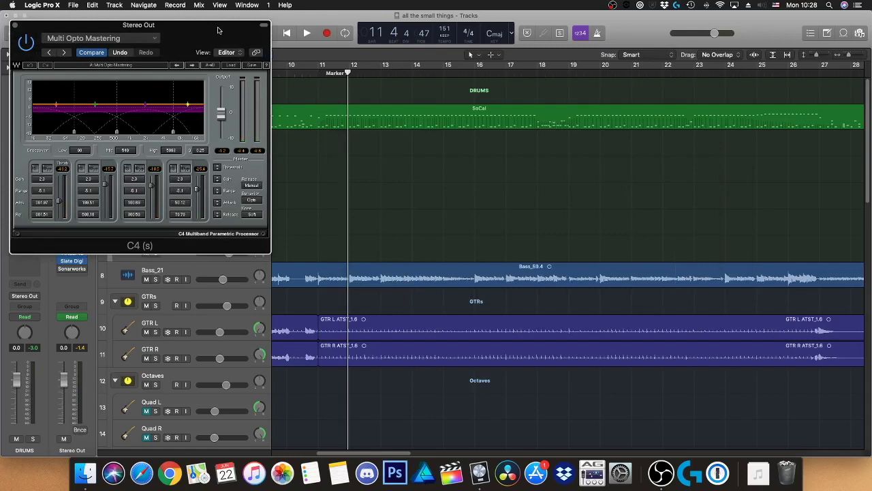
pyautogui.moveTo(218, 30); pyautogui.dragTo(713, 109)
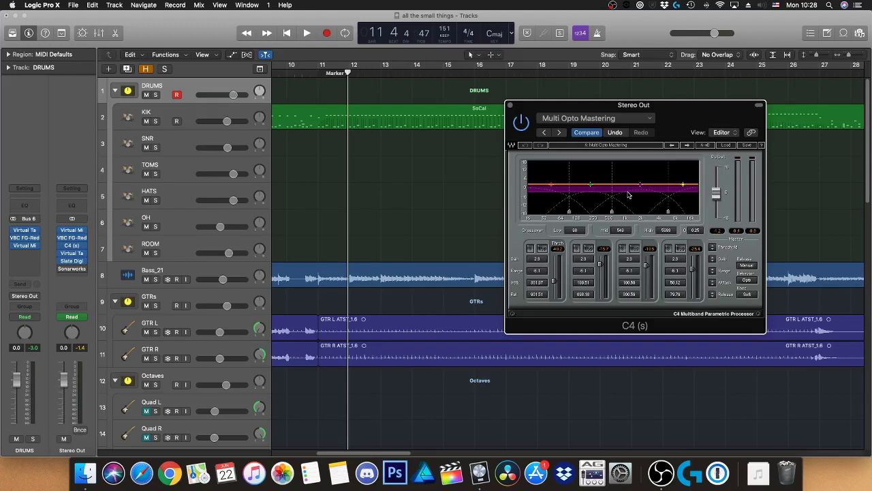
pyautogui.press('space')
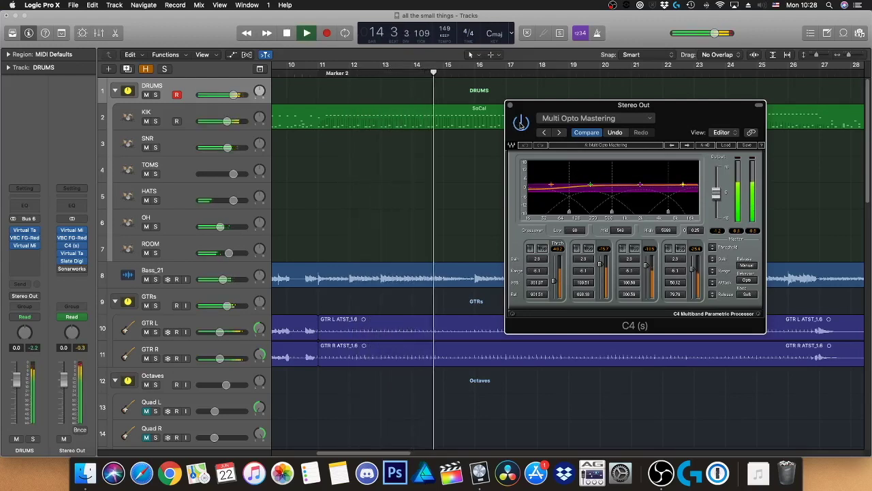
pyautogui.press('space')
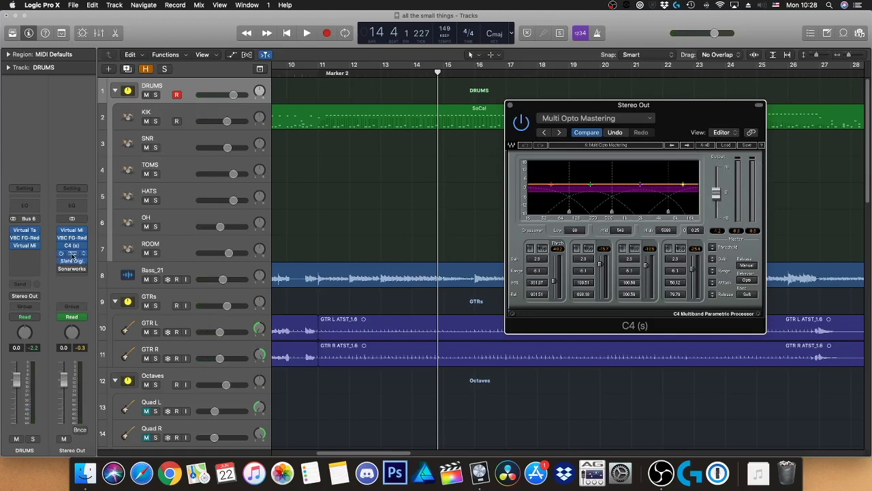
# Step: Briefly check the Slate tape and FG-X inserts, then close the C4 window
pyautogui.click(73, 256)
pyautogui.click(15, 26)
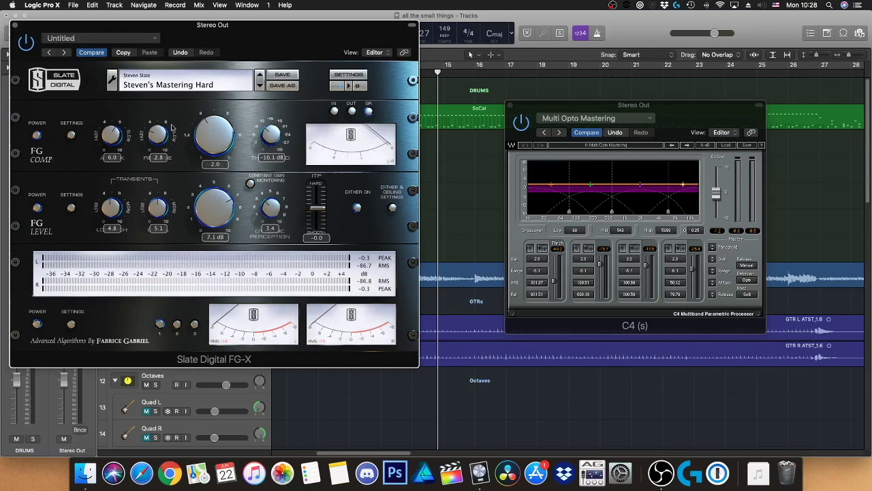
pyautogui.click(15, 26)
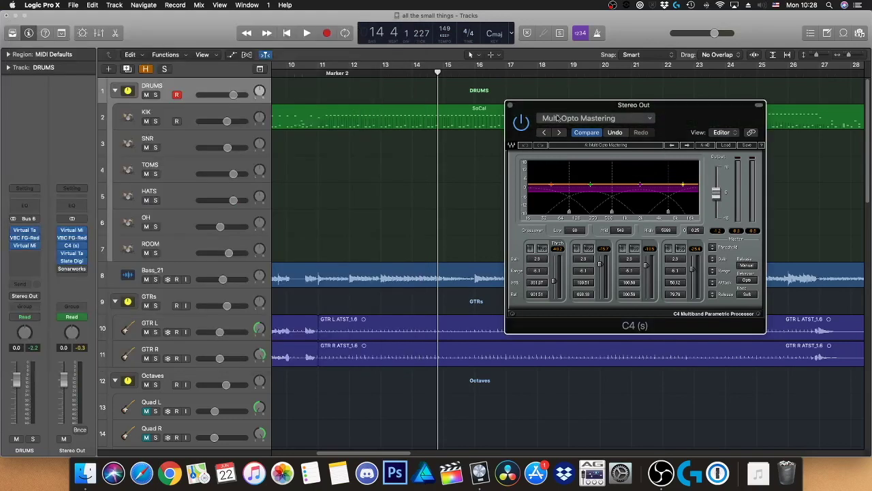
pyautogui.click(510, 106)
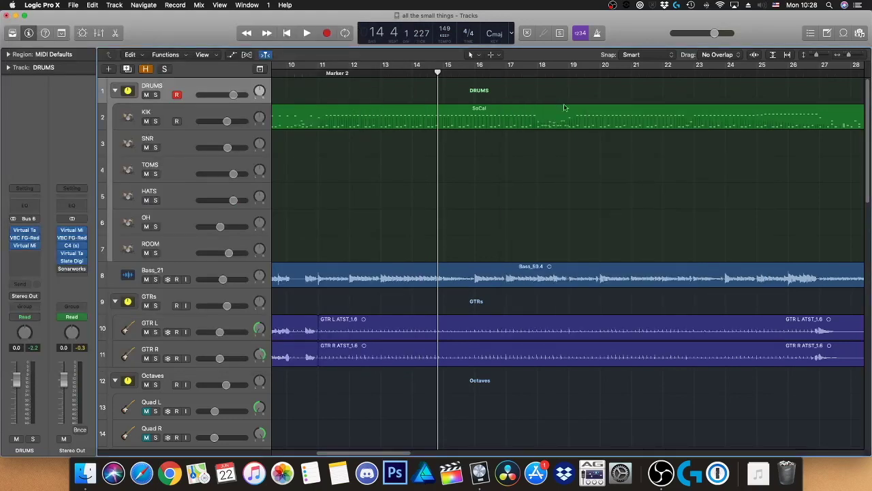
# Step: Cycle bars 85–101, bypass all Stereo Out plug-ins and play from bar 84
pyautogui.scroll(-5, 600, 110)
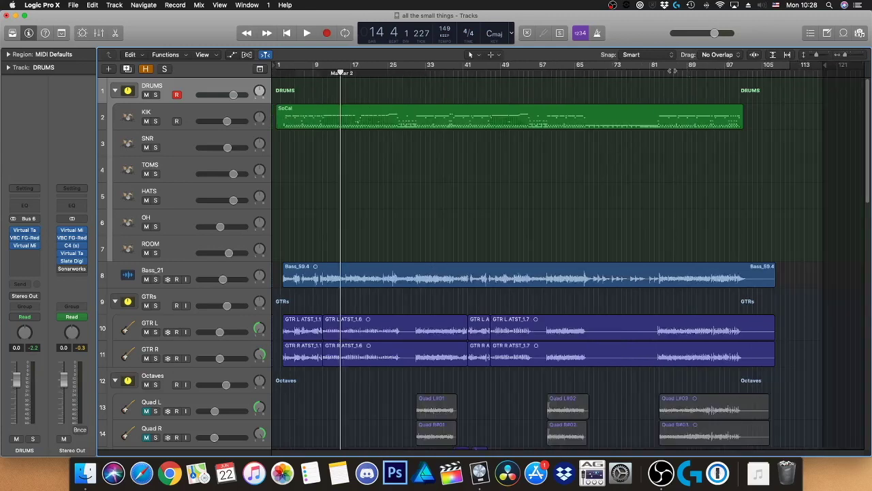
pyautogui.moveTo(673, 71); pyautogui.dragTo(743, 71)
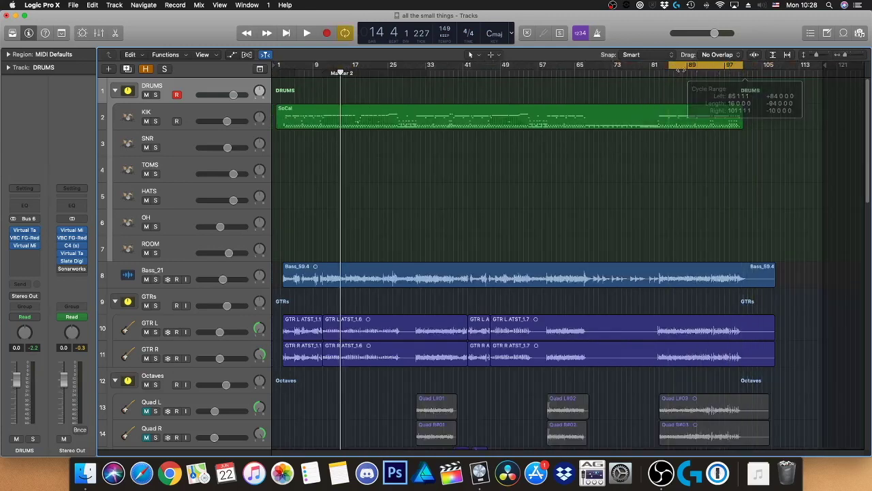
pyautogui.press('super+Right')
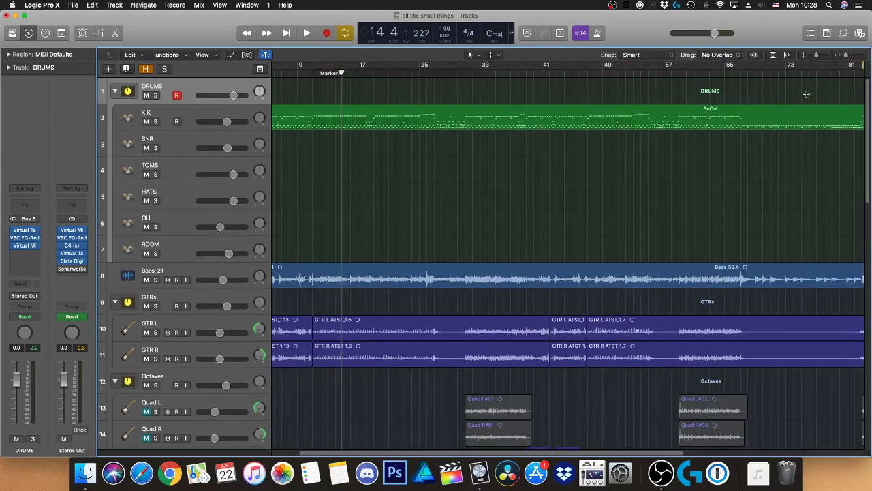
pyautogui.press('super+Left')
pyautogui.click(710, 73)
pyautogui.moveTo(72, 261)
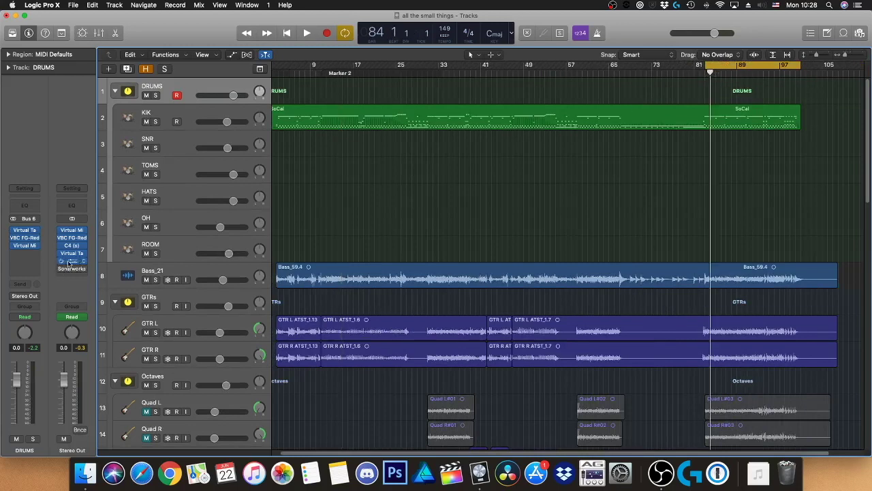
pyautogui.keyDown('alt'); pyautogui.click(61, 230); pyautogui.keyUp('alt')
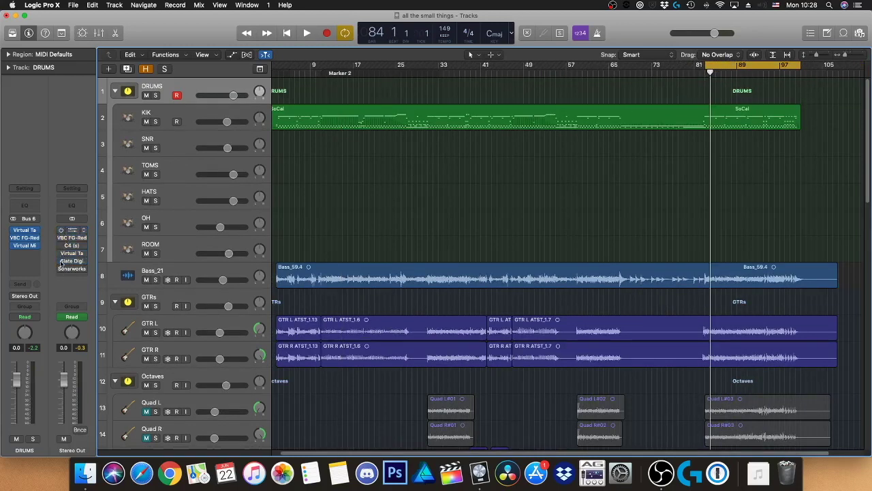
pyautogui.press('space')
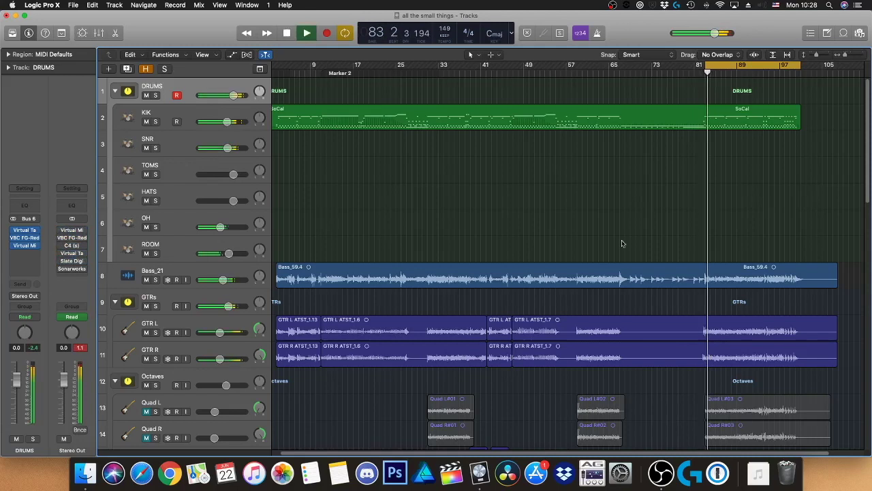
# Step: Stop after the system overload, dismiss the alert, and play from Marker 2
pyautogui.press('Return')
pyautogui.press('c')
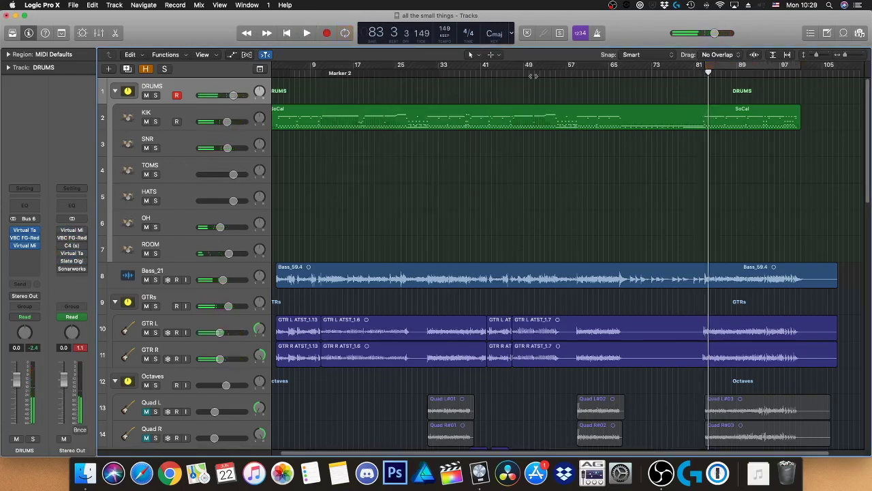
pyautogui.click(486, 69)
pyautogui.click(439, 71)
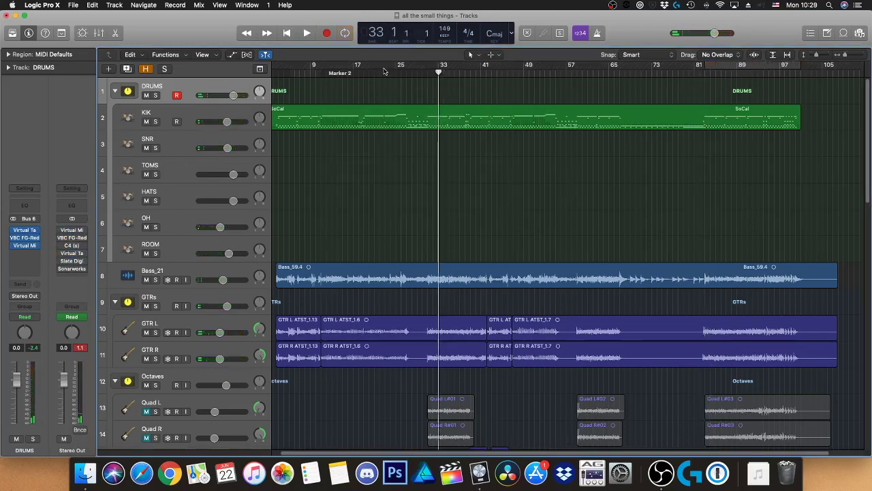
pyautogui.click(327, 73)
pyautogui.press('space')
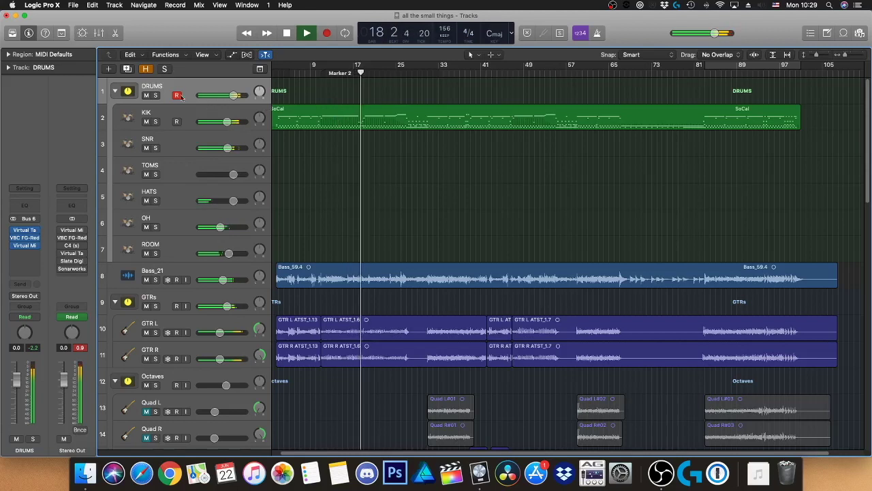
pyautogui.press('space')
pyautogui.moveTo(72, 268)
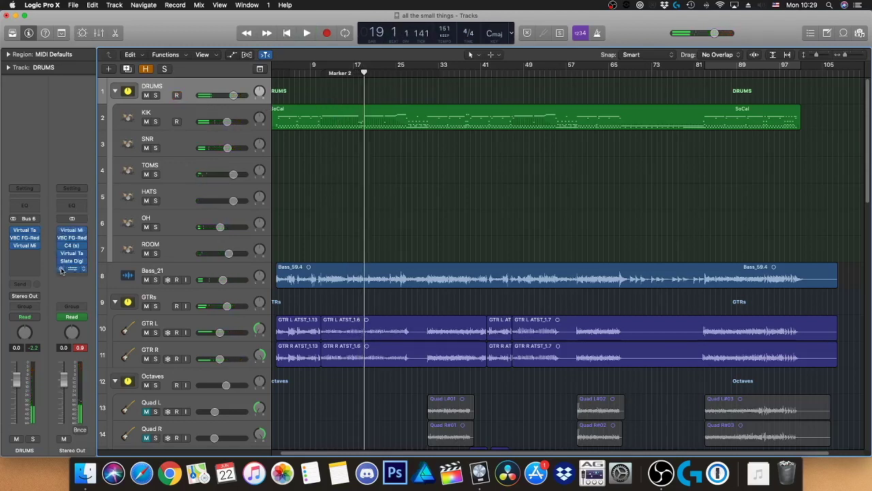
# Step: Replay from around bar 10, then disable automation read on the KIK track
pyautogui.doubleClick(320, 71)
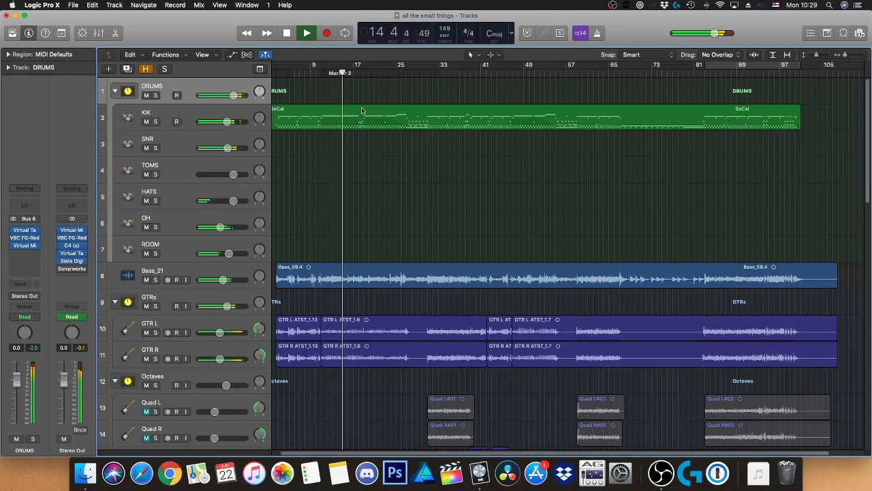
pyautogui.press('space')
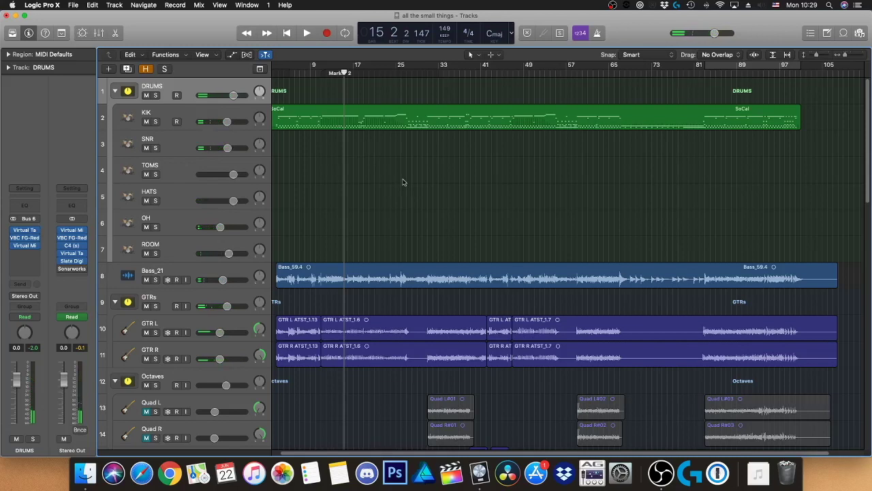
pyautogui.click(211, 118)
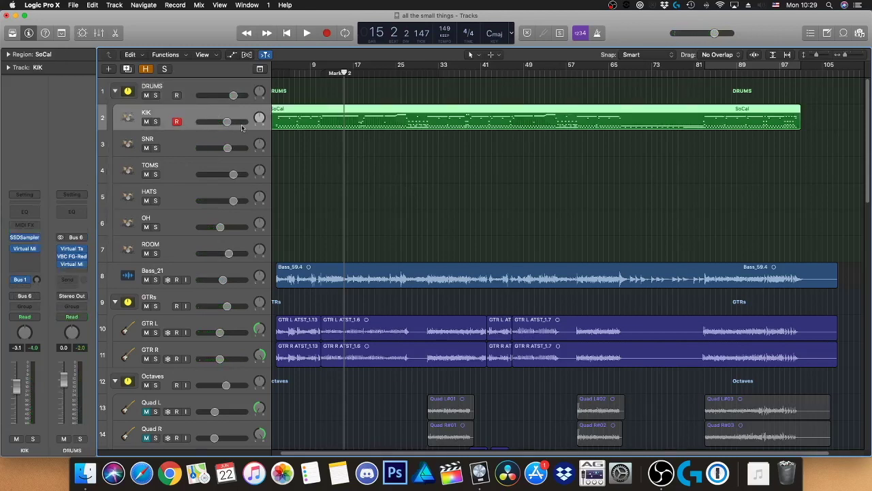
pyautogui.click(175, 123)
# Step: Solo and audition the ROOM mic, then solo OH instead and play it alone
pyautogui.click(183, 246)
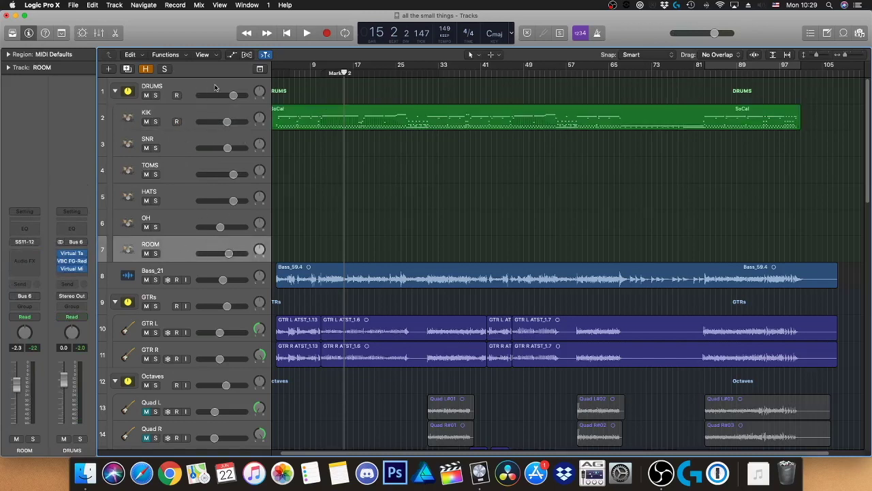
pyautogui.click(156, 253)
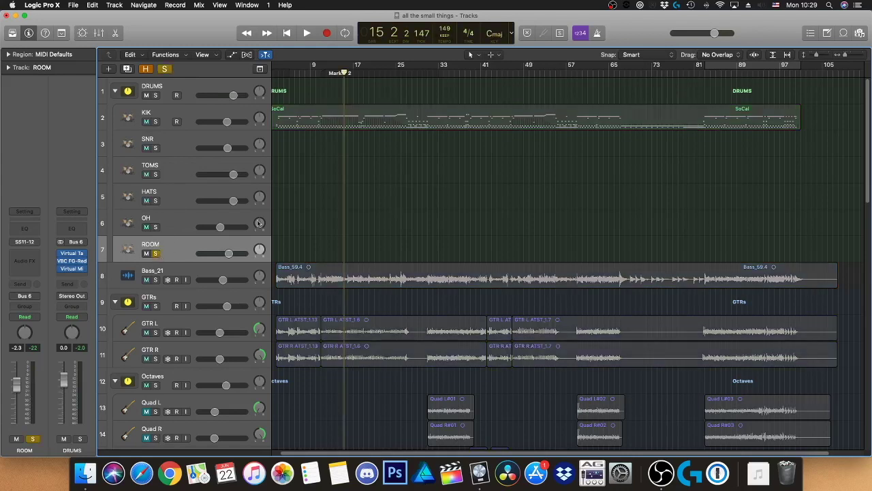
pyautogui.click(307, 33)
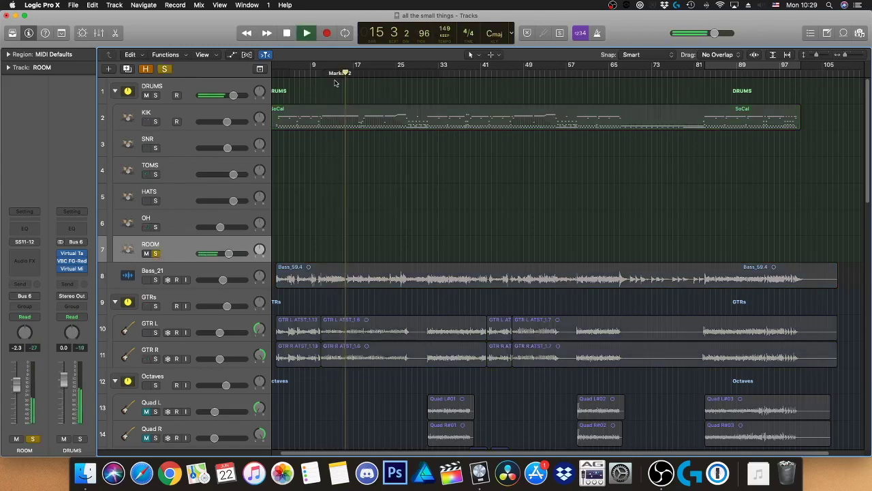
pyautogui.press('space')
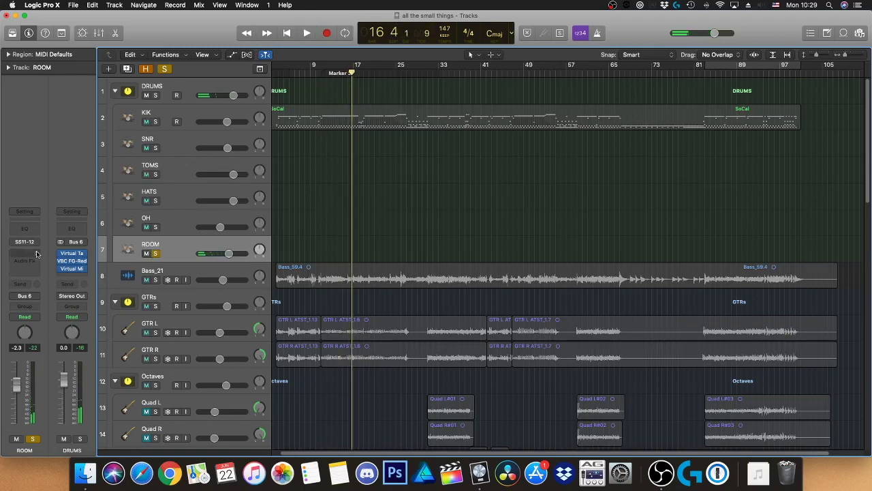
pyautogui.click(156, 227)
pyautogui.press('space')
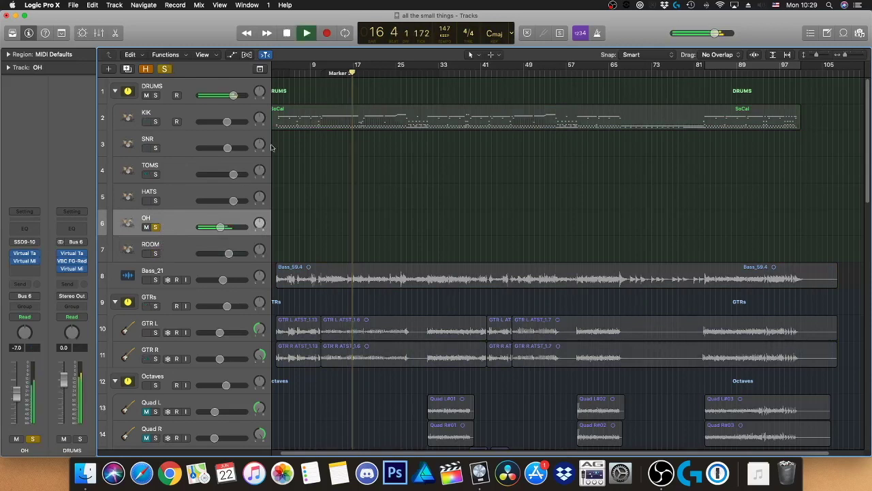
# Step: Loop bars 14–21 and play the cycle, then check OH's Virtual Tape Machines plug-in
pyautogui.press('space')
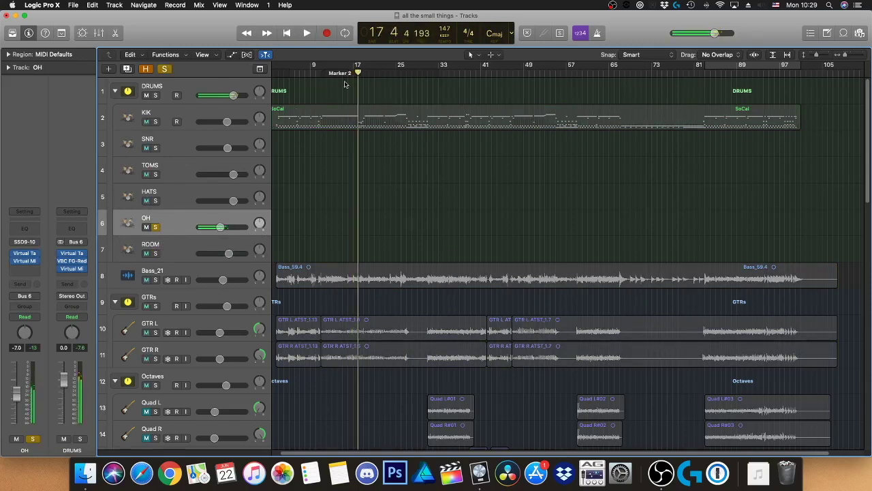
pyautogui.moveTo(344, 64); pyautogui.dragTo(374, 64)
pyautogui.press('super+Right')
pyautogui.press('super+Right')
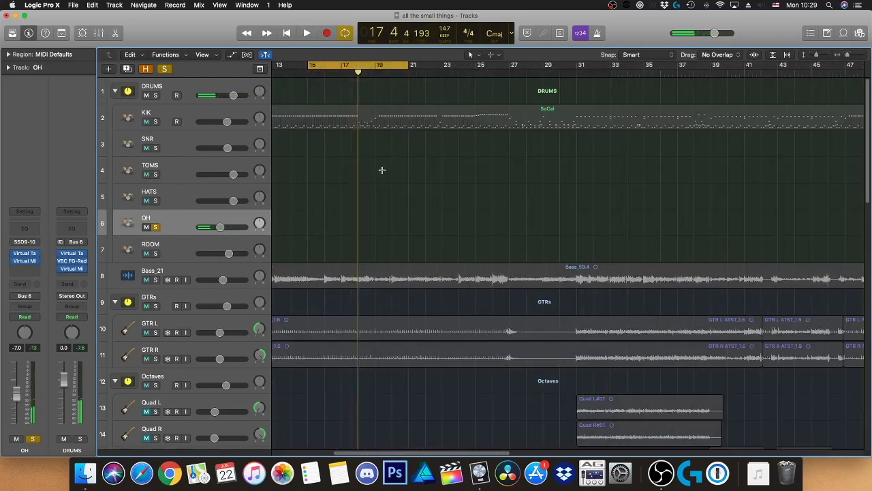
pyautogui.moveTo(310, 66); pyautogui.dragTo(295, 66)
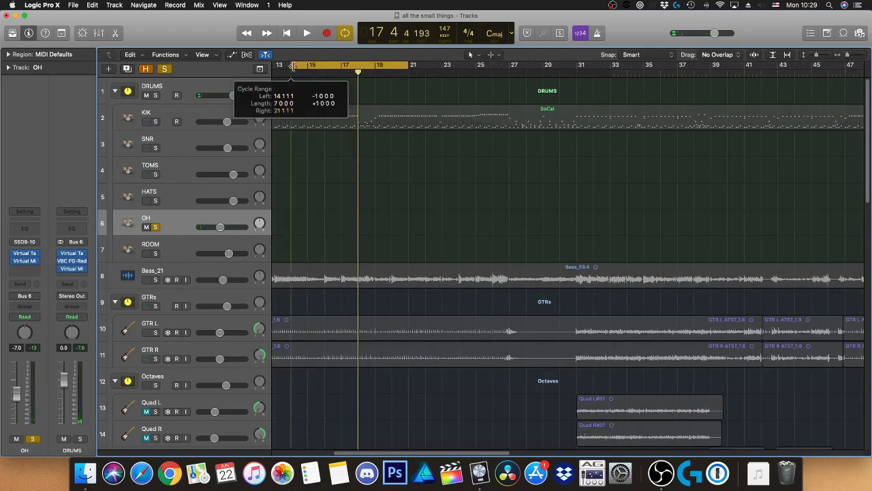
pyautogui.press('space')
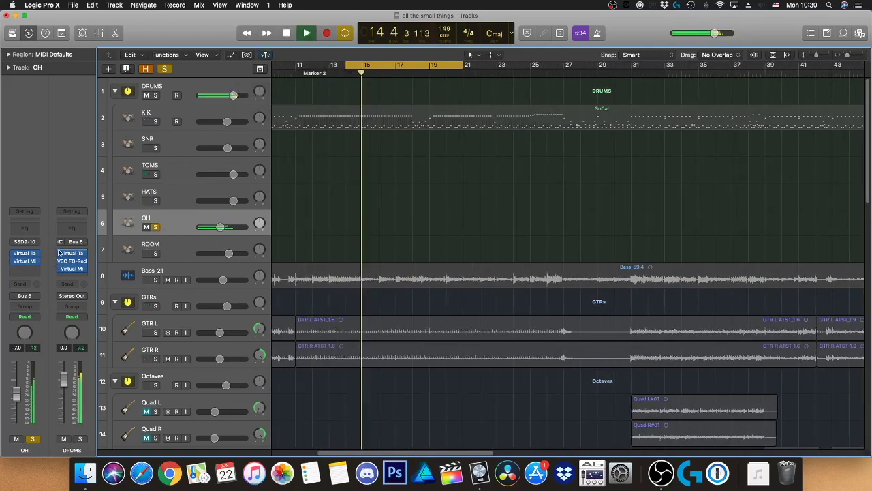
pyautogui.press('space')
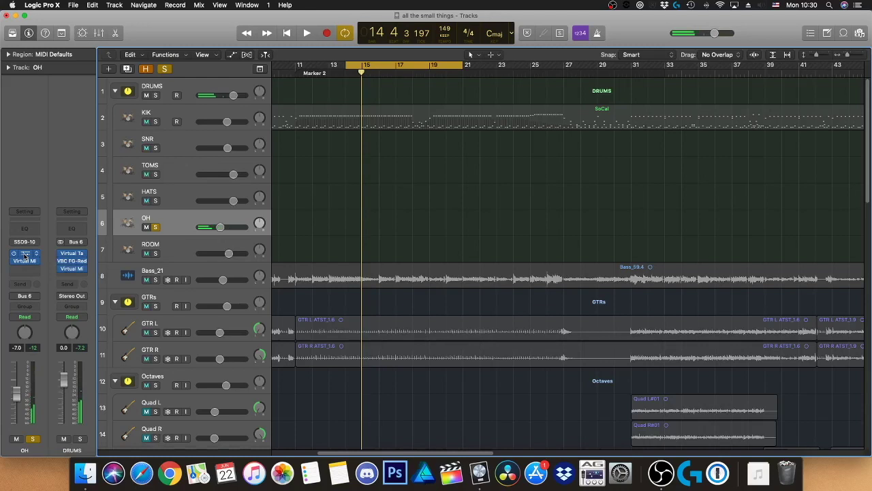
pyautogui.click(24, 256)
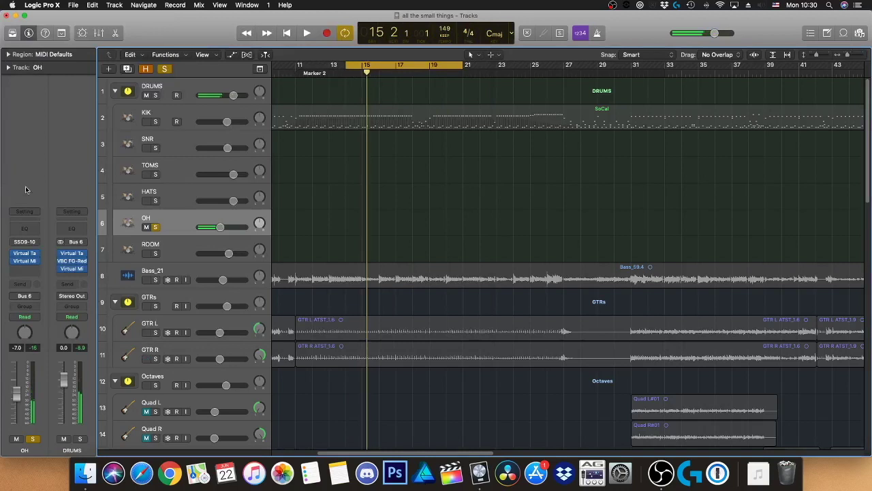
pyautogui.click(15, 27)
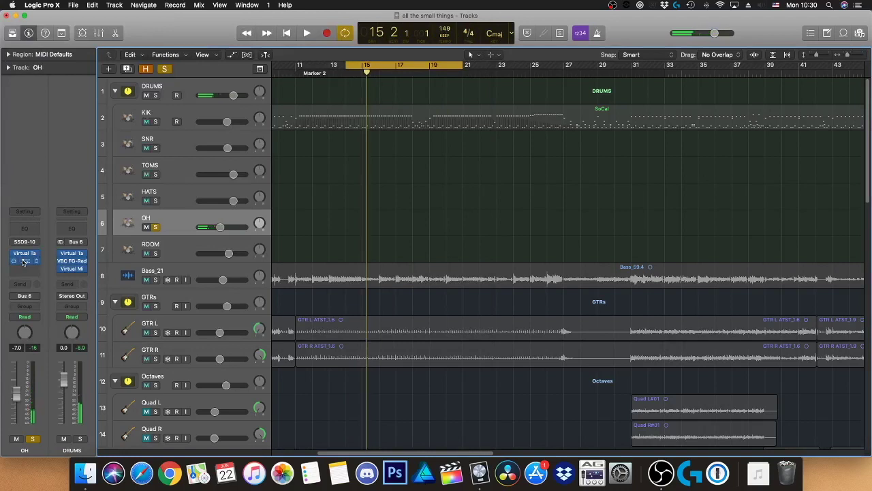
pyautogui.click(24, 268)
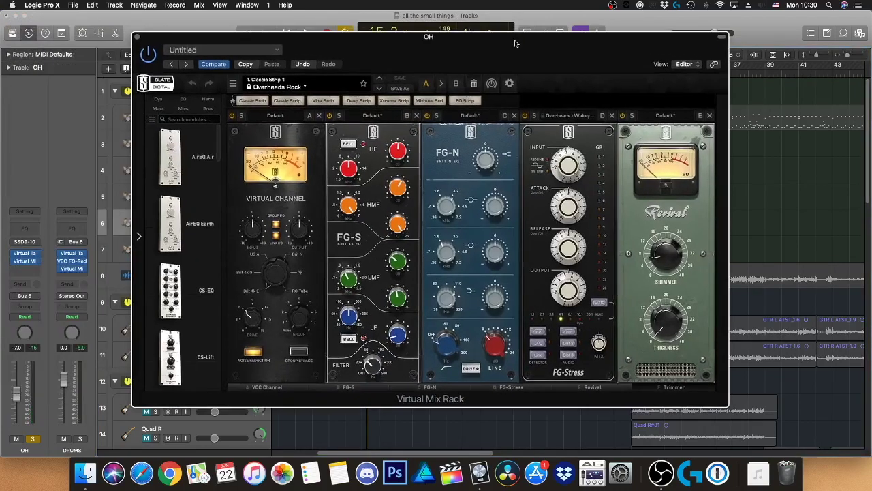
pyautogui.moveTo(393, 36); pyautogui.dragTo(527, 57)
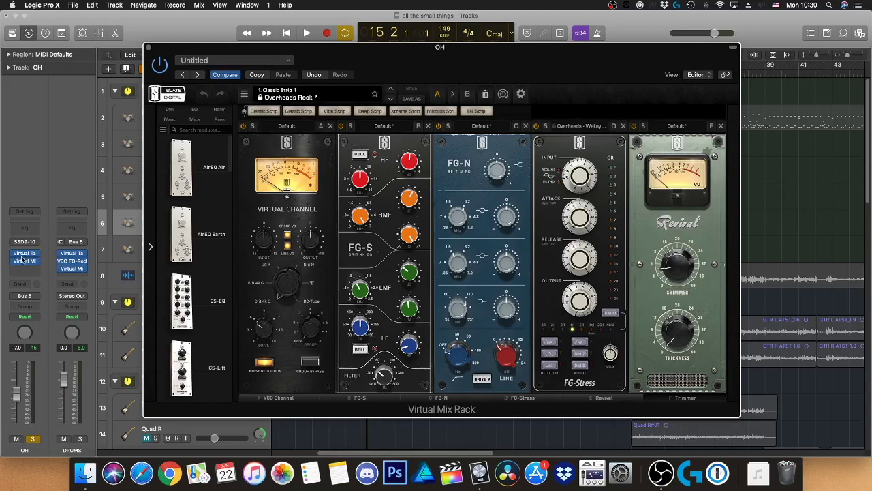
pyautogui.press('space')
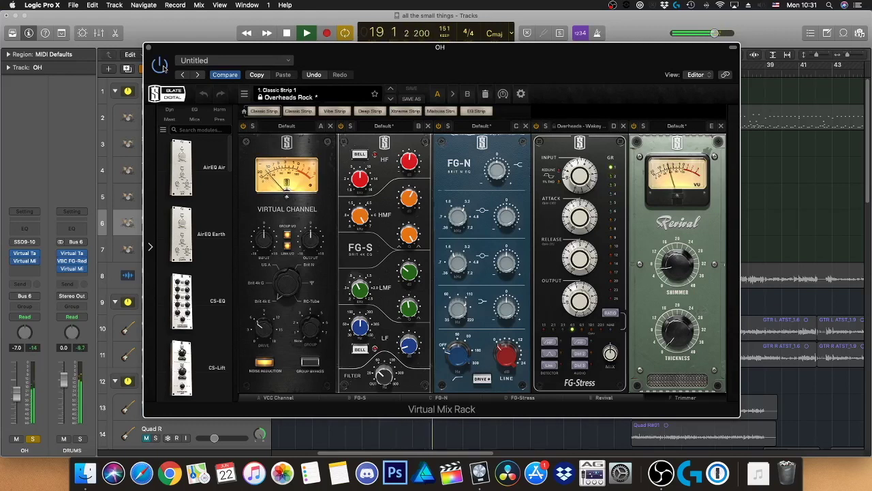
pyautogui.press('space')
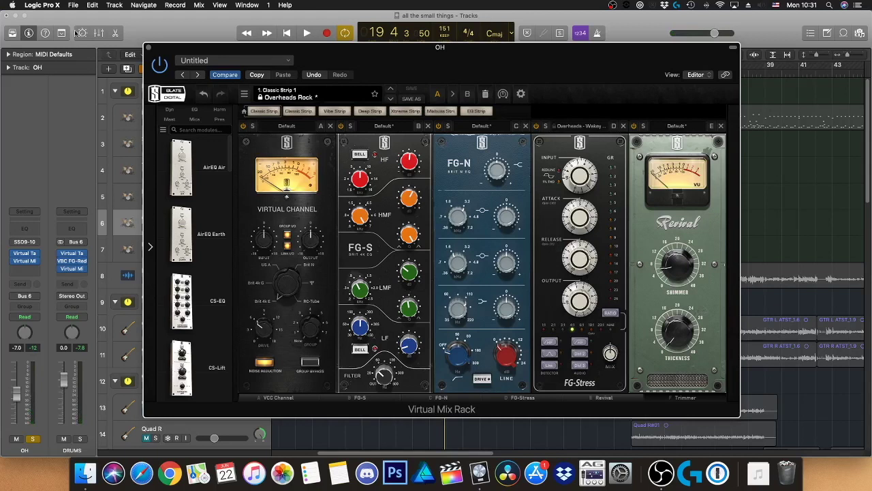
pyautogui.click(147, 47)
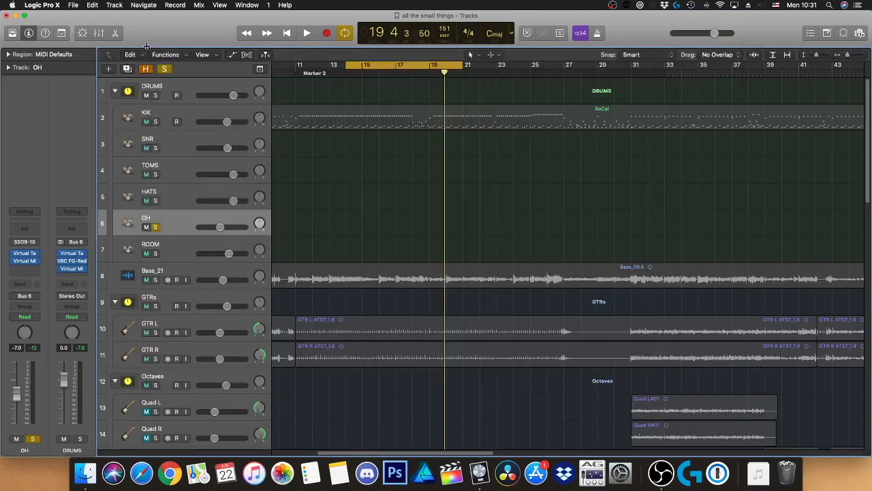
# Step: Unsolo the OH track and select the TOMS track
pyautogui.click(156, 227)
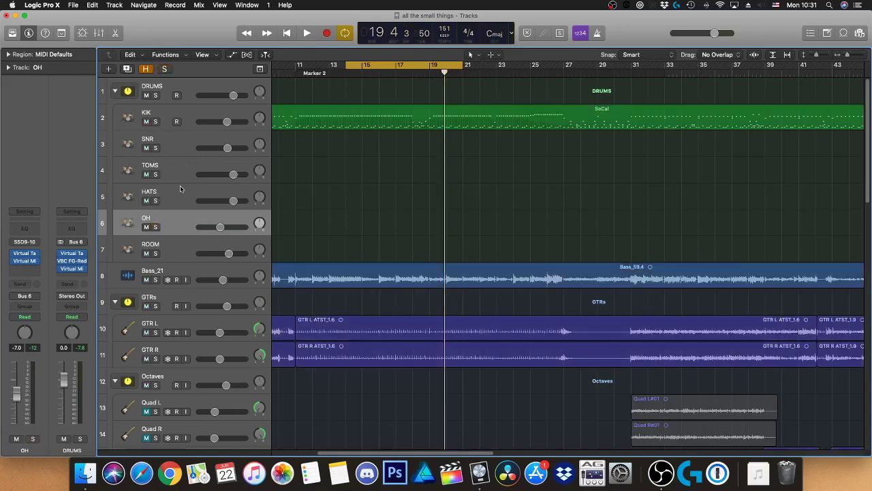
pyautogui.click(181, 189)
pyautogui.click(177, 174)
pyautogui.click(167, 192)
pyautogui.click(176, 174)
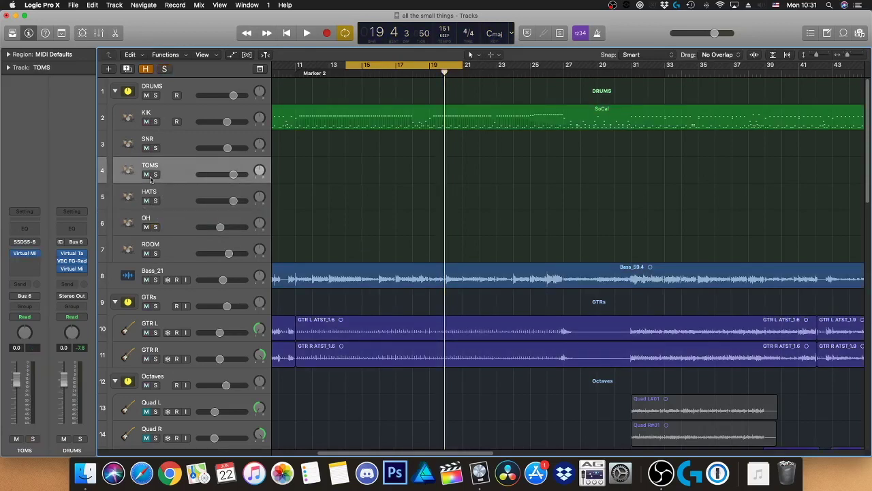
# Step: Inspect the TOMS Virtual Mix Rack's Toms Rack preset, then select SNR
pyautogui.click(25, 253)
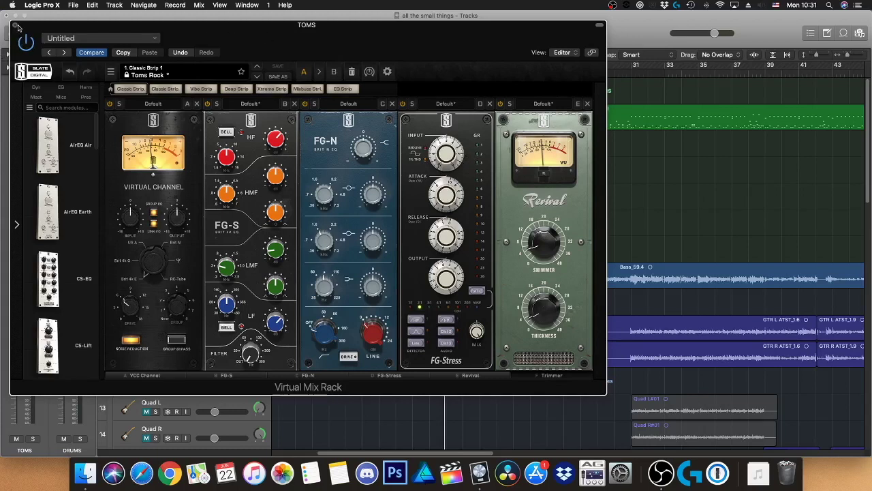
pyautogui.click(18, 27)
pyautogui.click(173, 140)
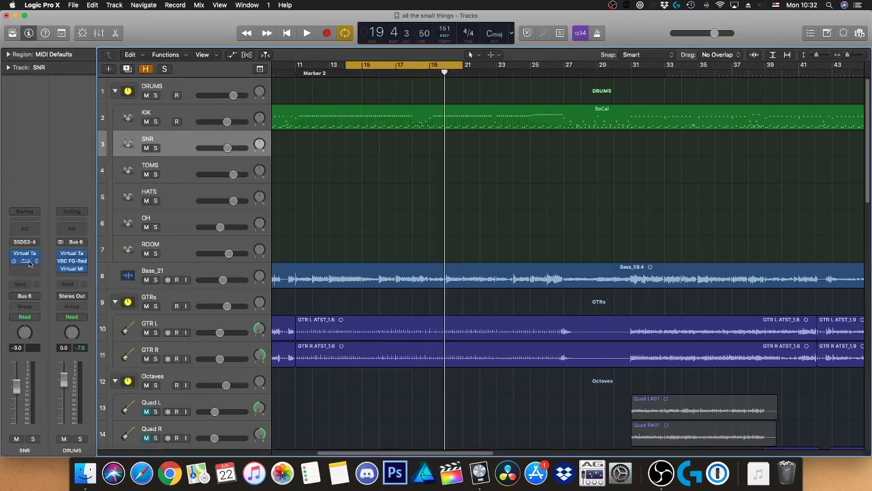
# Step: Check the snare's tape machine plug-in, then solo SNR and play it
pyautogui.click(24, 261)
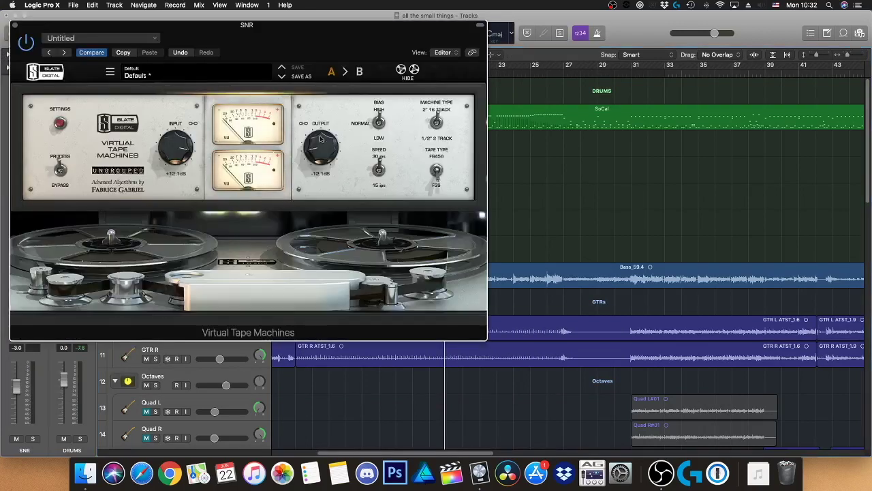
pyautogui.click(15, 25)
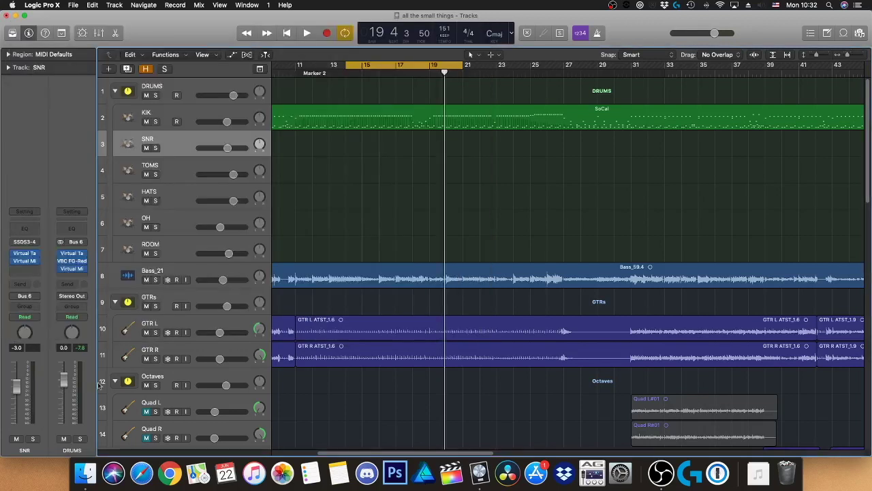
pyautogui.click(32, 439)
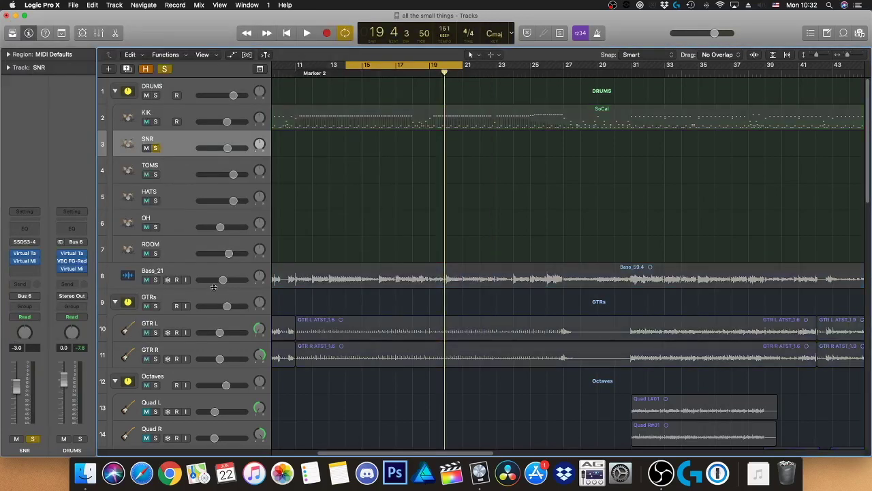
pyautogui.press('space')
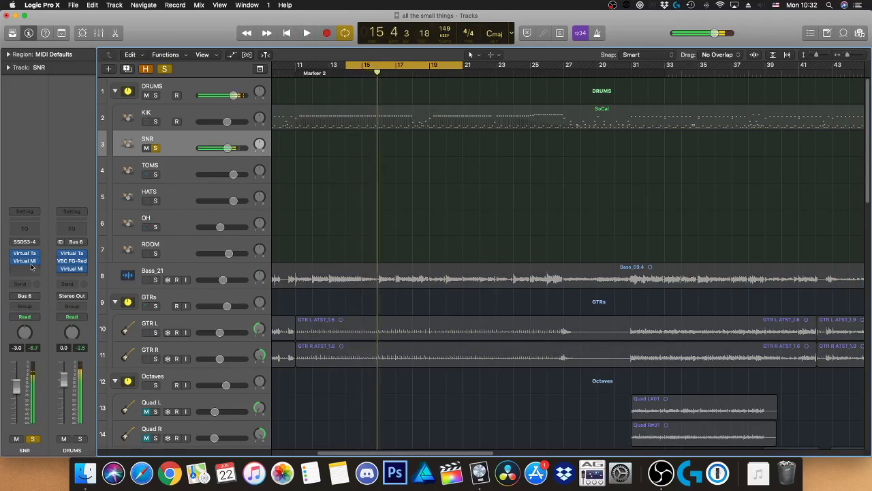
# Step: Play the soloed snare through Virtual Tape Machines, then bring up SNR's Virtual Mix Rack
pyautogui.click(27, 255)
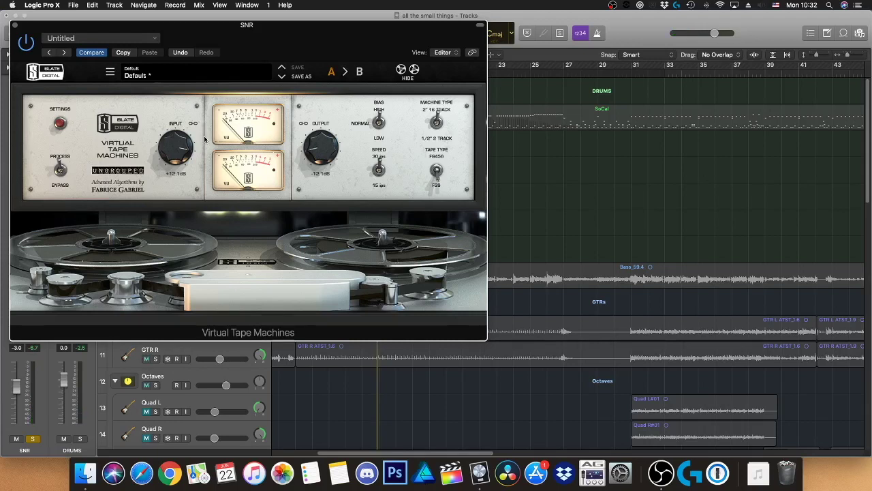
pyautogui.press('space')
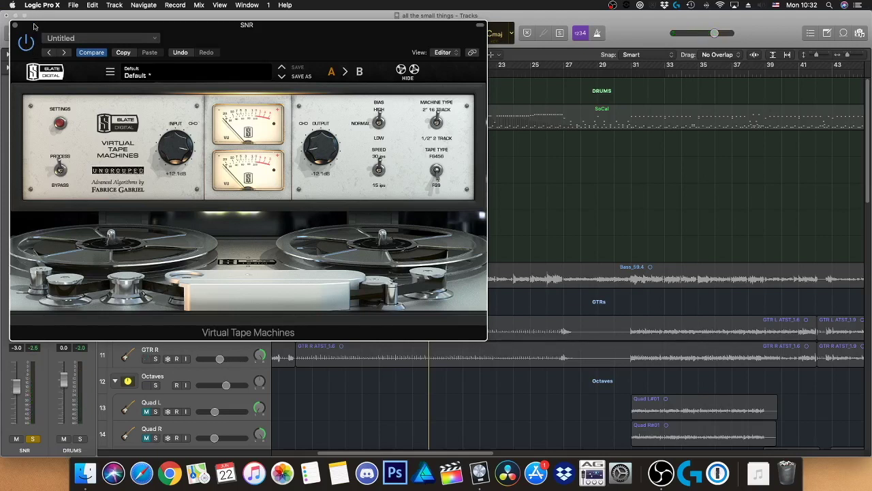
pyautogui.click(16, 27)
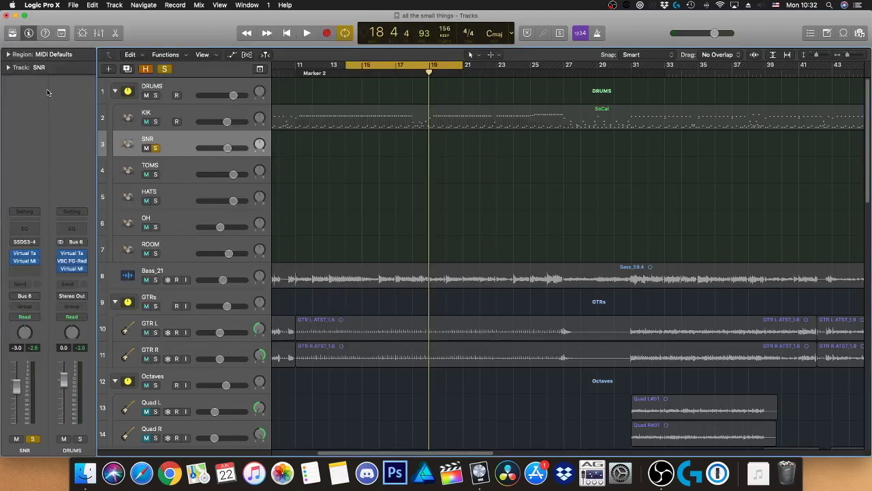
pyautogui.click(174, 139)
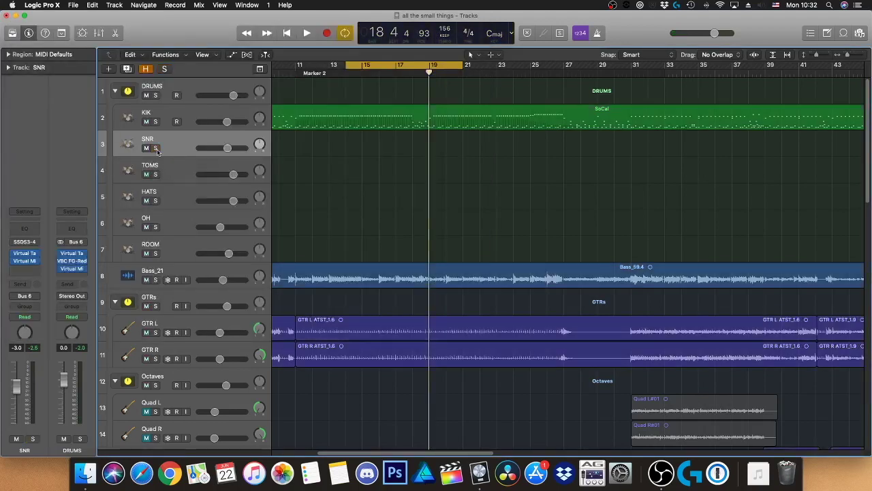
pyautogui.press('super+a')
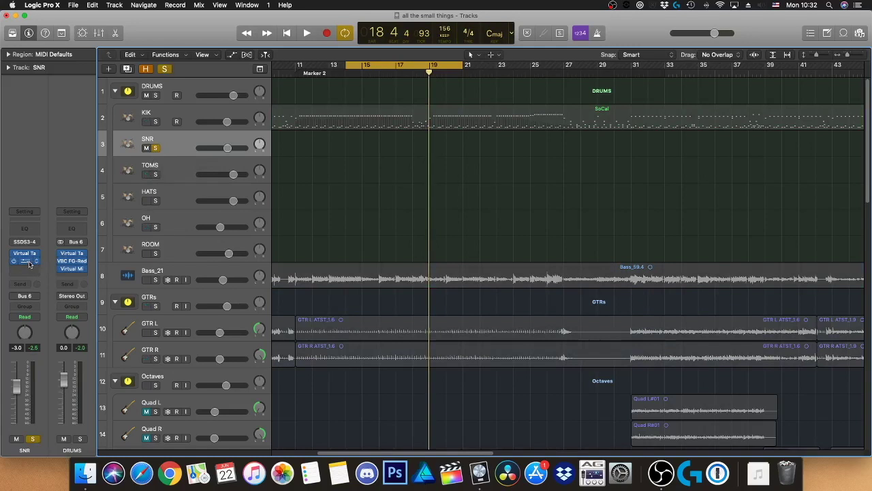
pyautogui.click(24, 261)
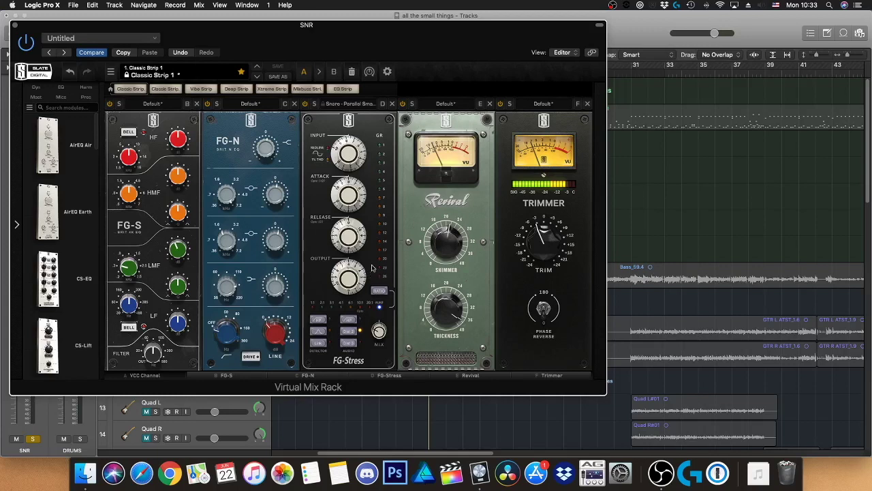
pyautogui.press('space')
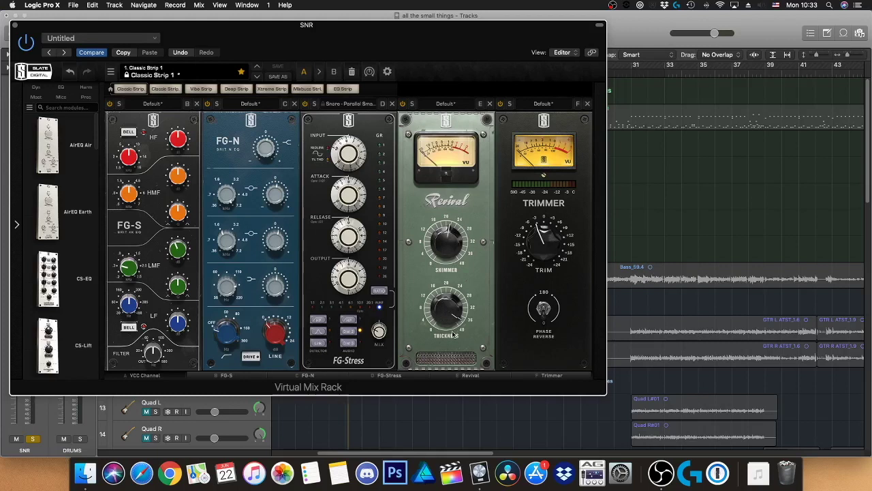
pyautogui.moveTo(446, 308)
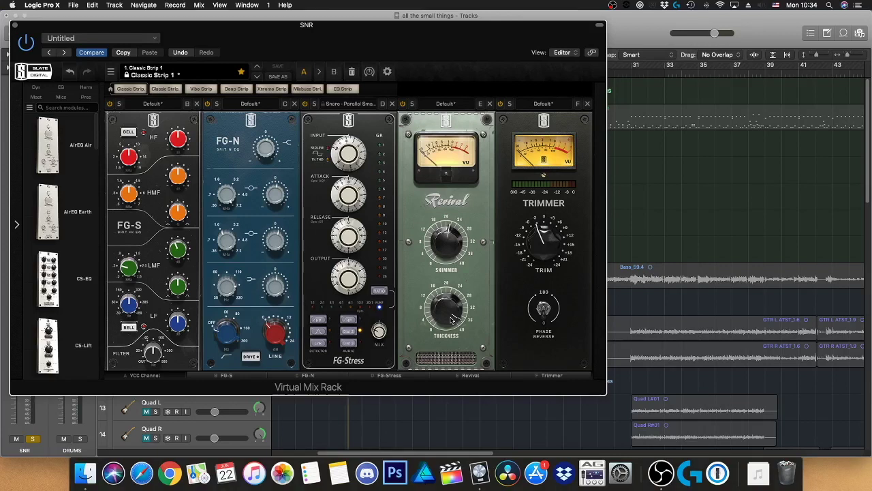
pyautogui.moveTo(49, 286); pyautogui.dragTo(433, 283)
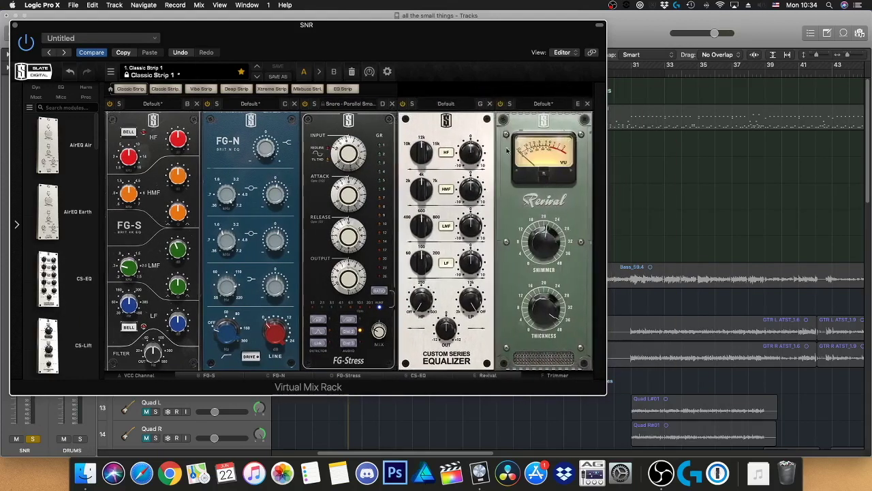
pyautogui.click(484, 100)
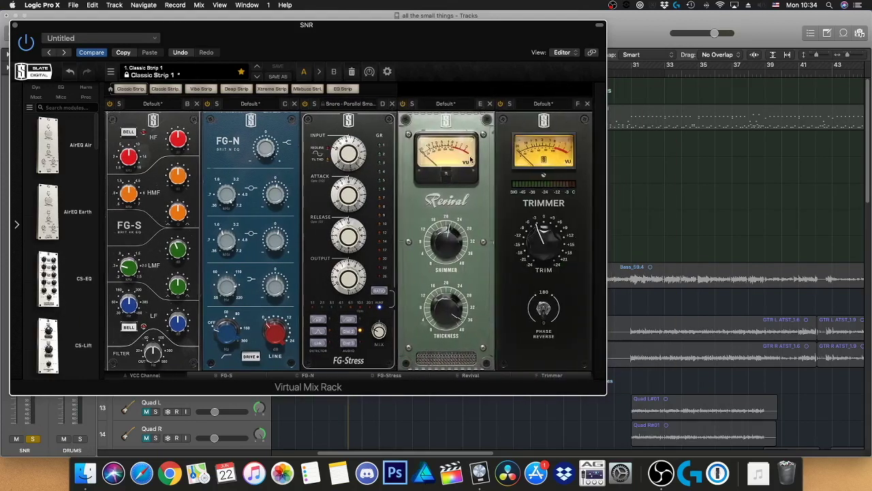
pyautogui.moveTo(48, 278)
pyautogui.mouseDown()
pyautogui.moveTo(553, 253)
pyautogui.moveTo(546, 245)
pyautogui.mouseUp()
pyautogui.click(13, 25)
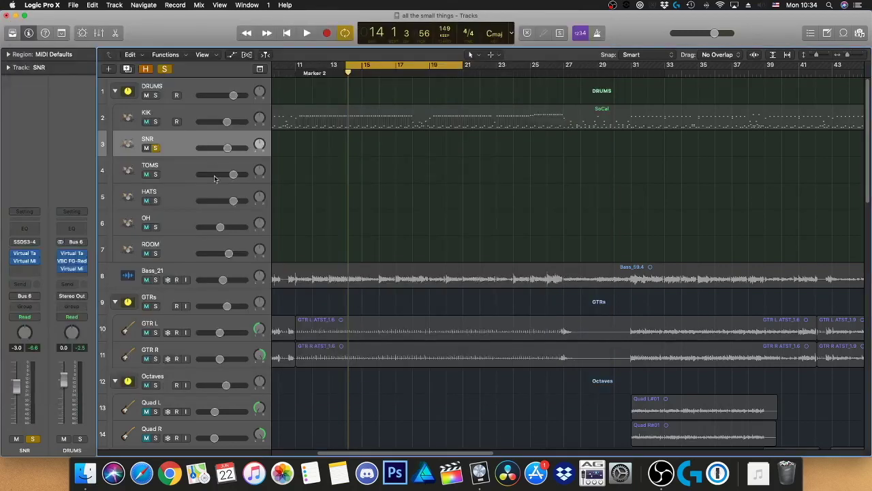
# Step: Solo the KIK track and unsolo the snare
pyautogui.click(155, 123)
pyautogui.click(156, 121)
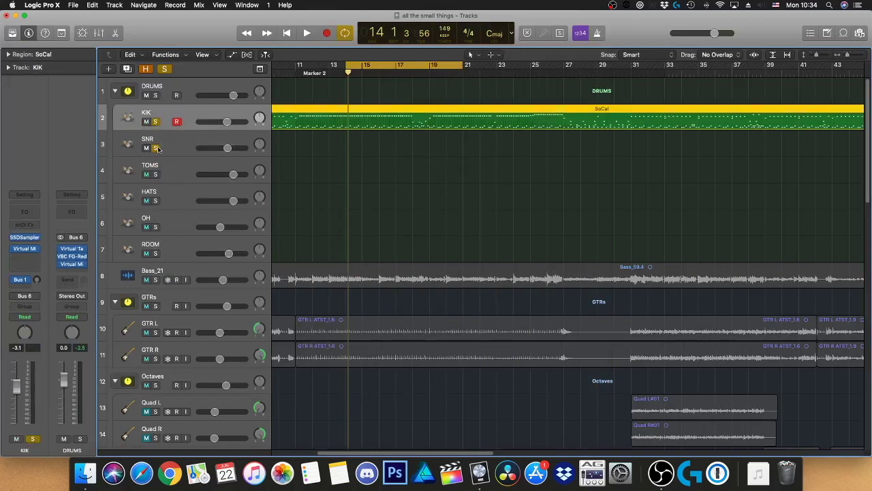
pyautogui.click(155, 147)
# Step: Audition the kick's Kick - Rock Virtual Mix Rack during playback, then close it
pyautogui.click(23, 249)
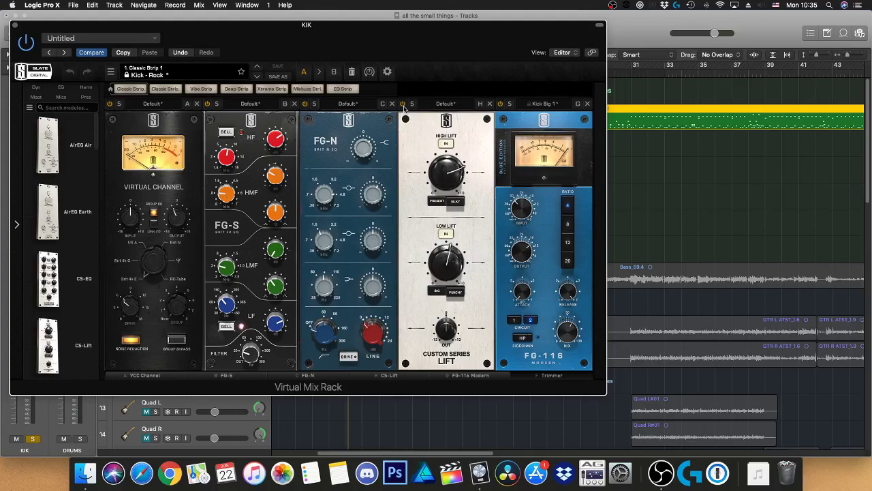
pyautogui.moveTo(371, 37); pyautogui.dragTo(419, 49)
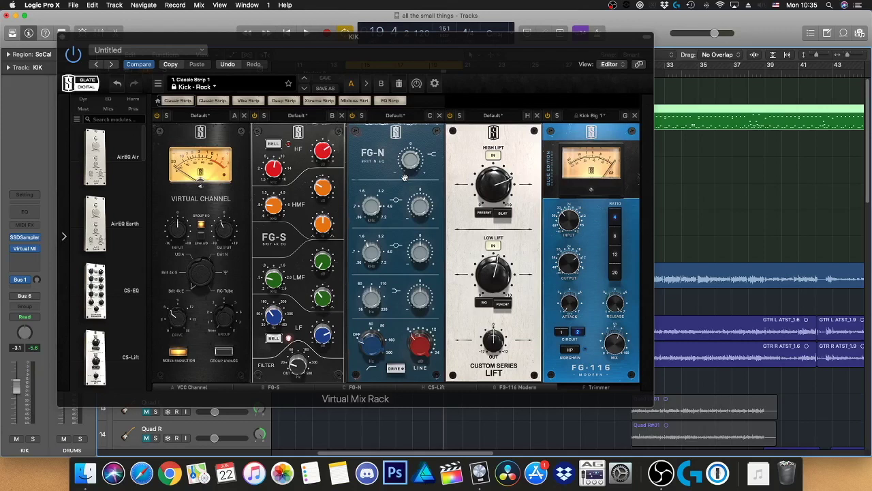
pyautogui.press('space')
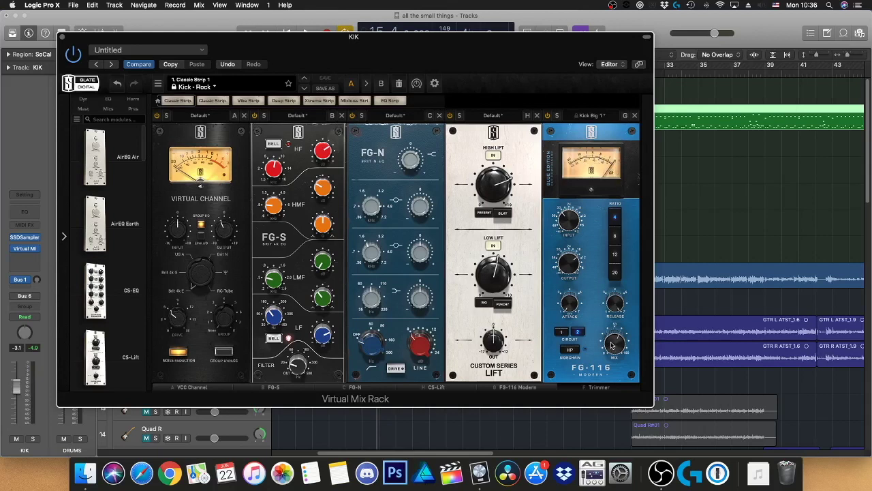
pyautogui.click(62, 37)
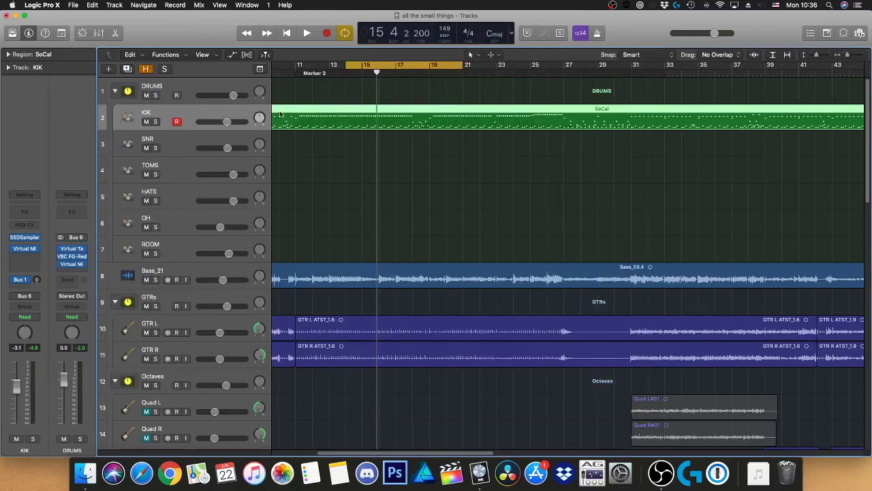
pyautogui.click(178, 91)
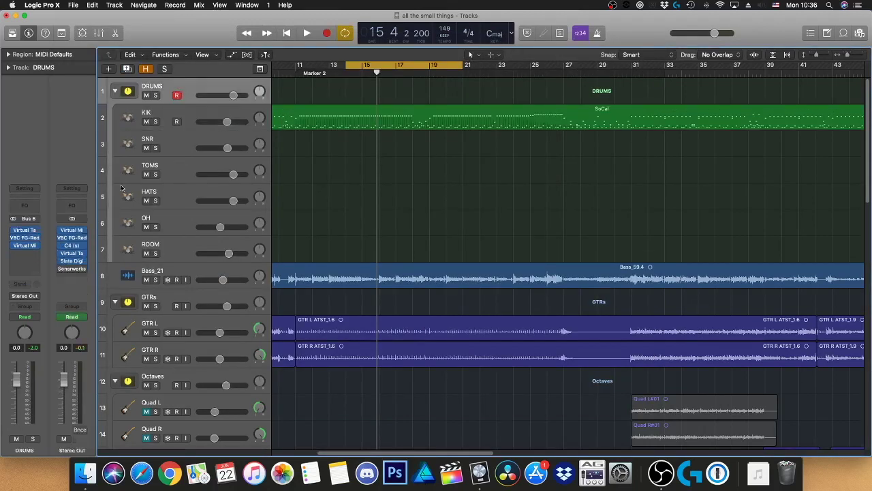
pyautogui.click(32, 230)
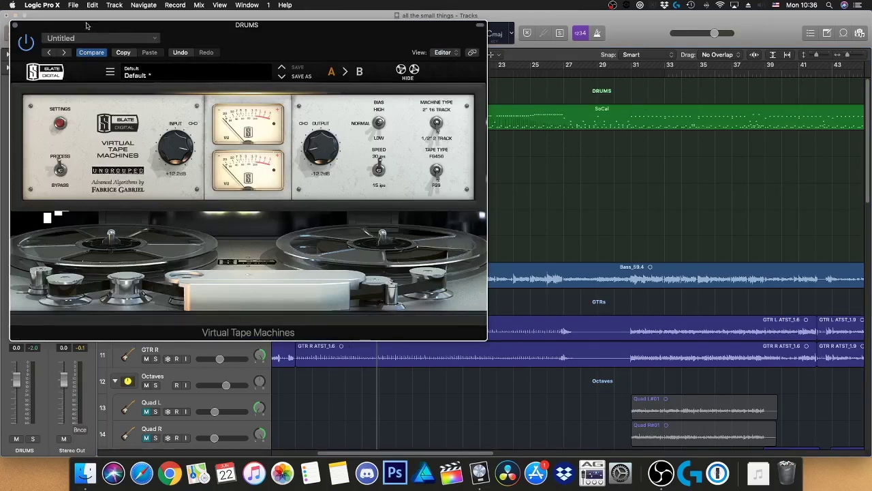
pyautogui.click(14, 25)
pyautogui.moveTo(25, 237)
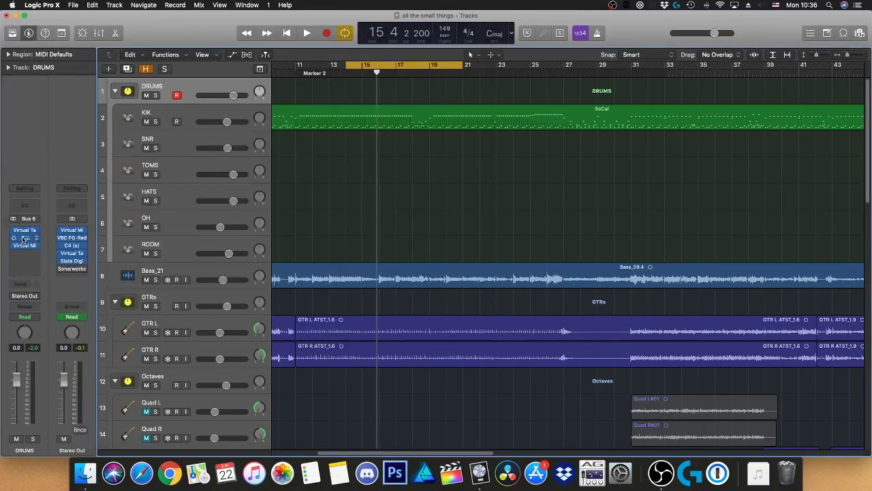
pyautogui.click(24, 237)
pyautogui.press('space')
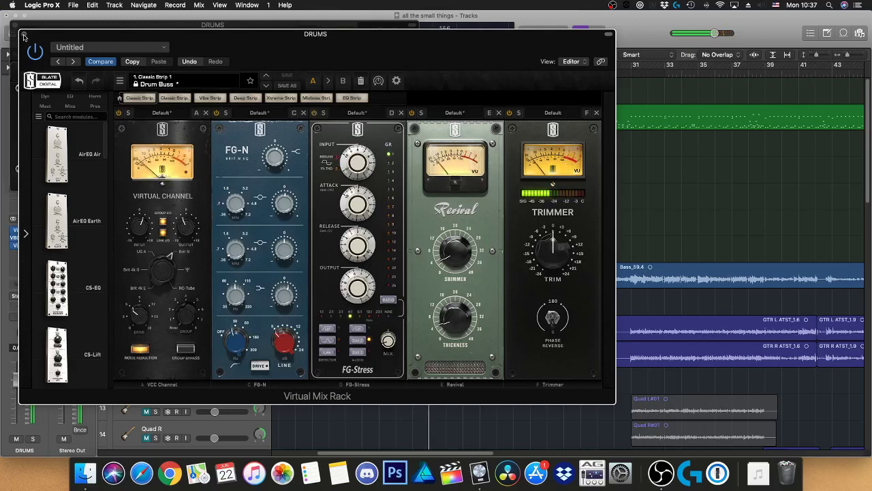
pyautogui.click(21, 32)
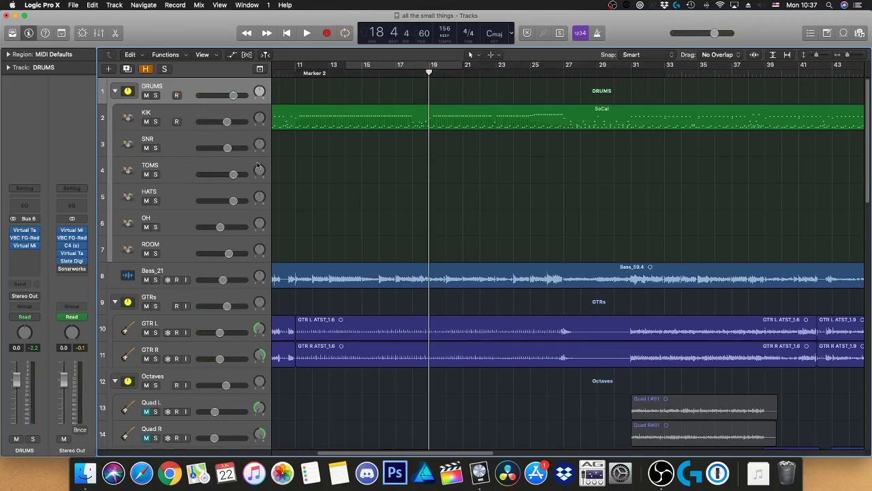
pyautogui.scroll(-3, 296, 173)
# Step: Solo Bass_21 and play it looped over the cycle range, then stop
pyautogui.click(171, 208)
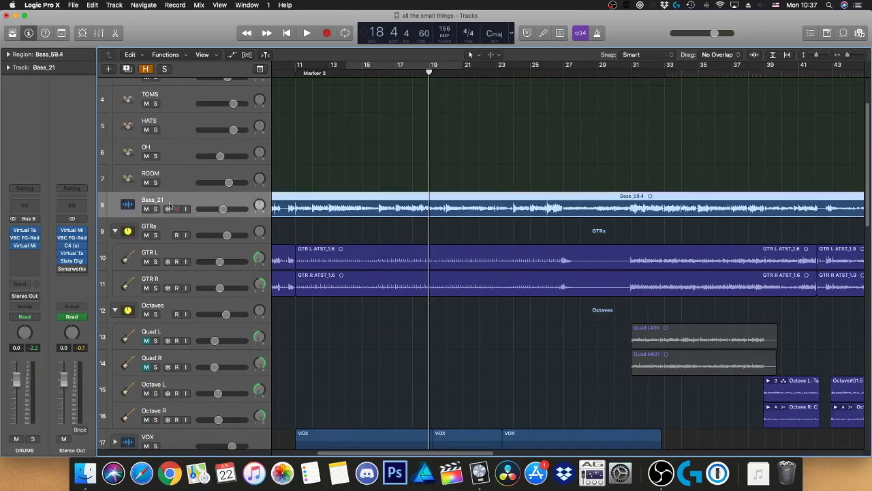
pyautogui.click(156, 208)
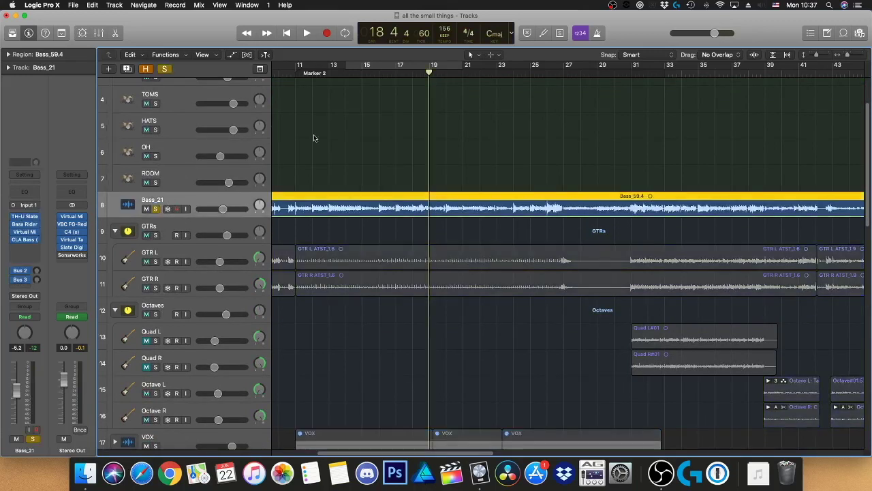
pyautogui.click(344, 68)
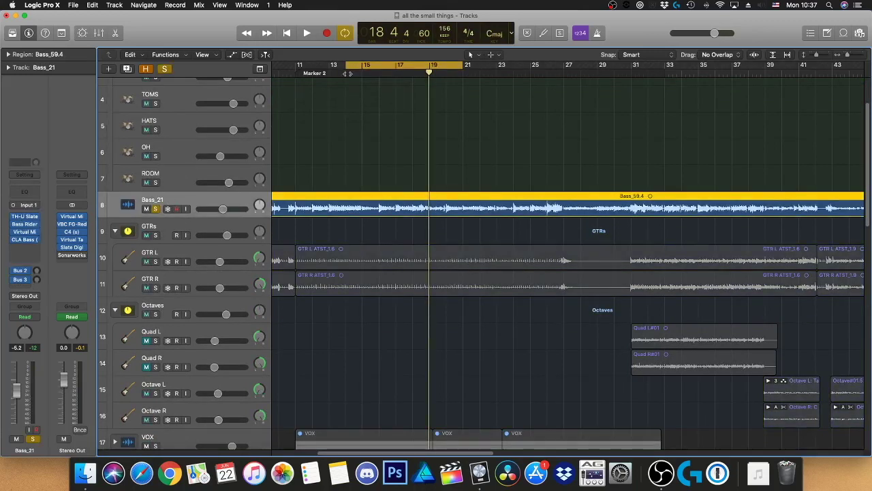
pyautogui.press('space')
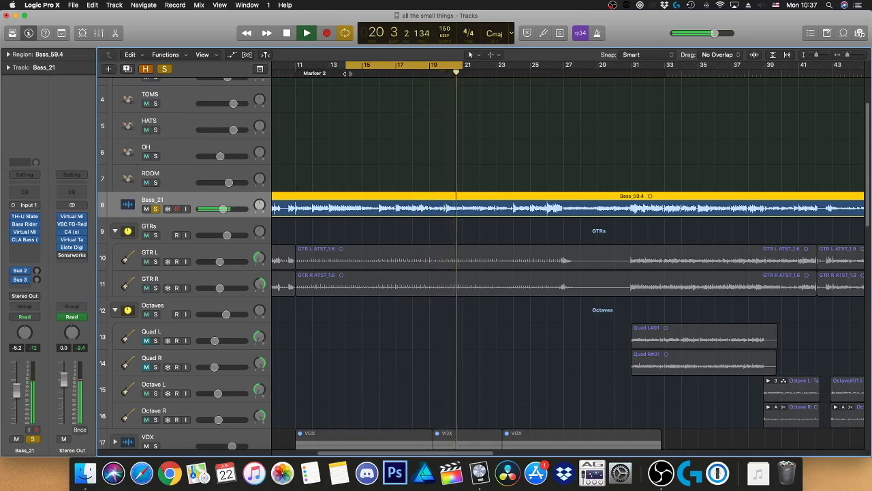
pyautogui.press('space')
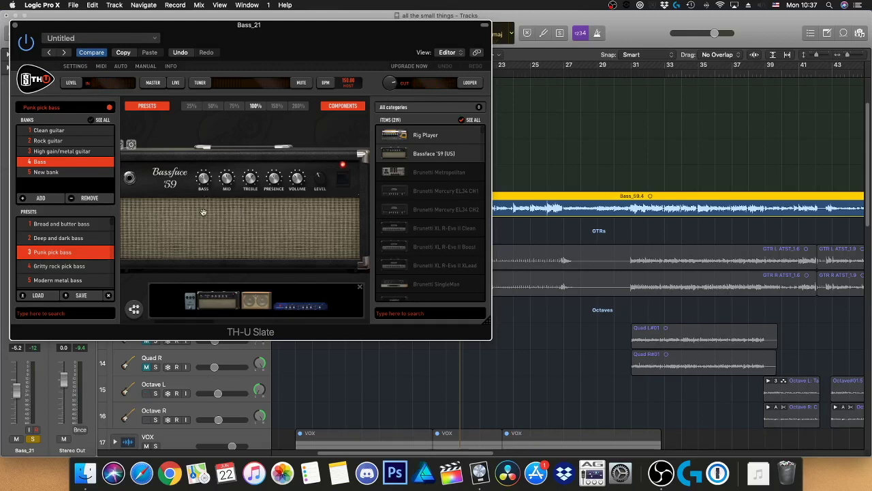
# Step: Audition Bass_21's Bass Rider from bar 14, close it, then open the Slate Virtual Mix Rack
pyautogui.click(14, 27)
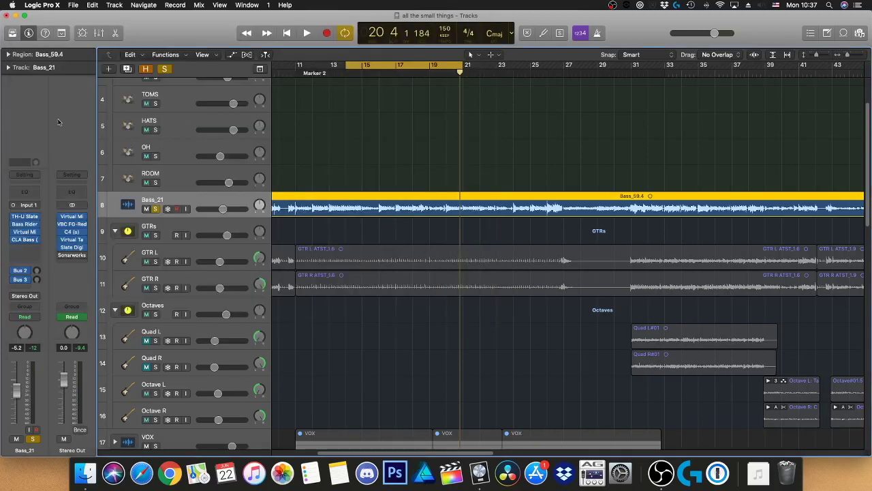
pyautogui.click(40, 219)
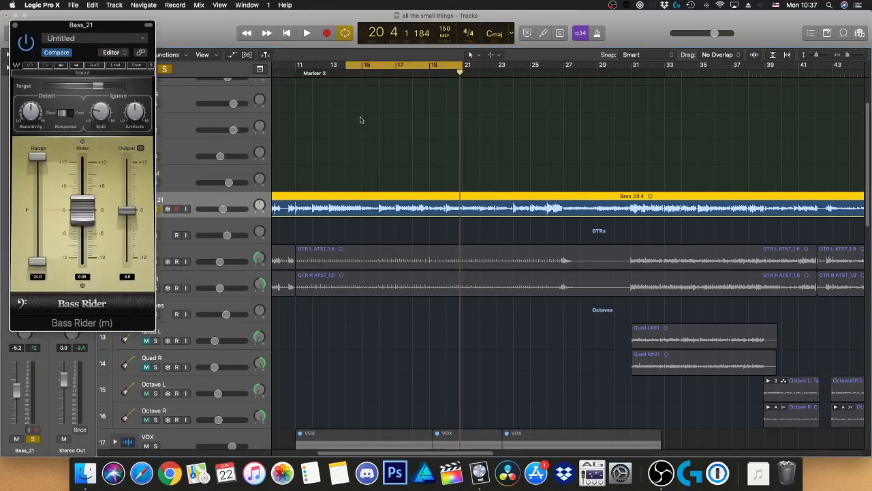
pyautogui.click(350, 68)
pyautogui.press('space')
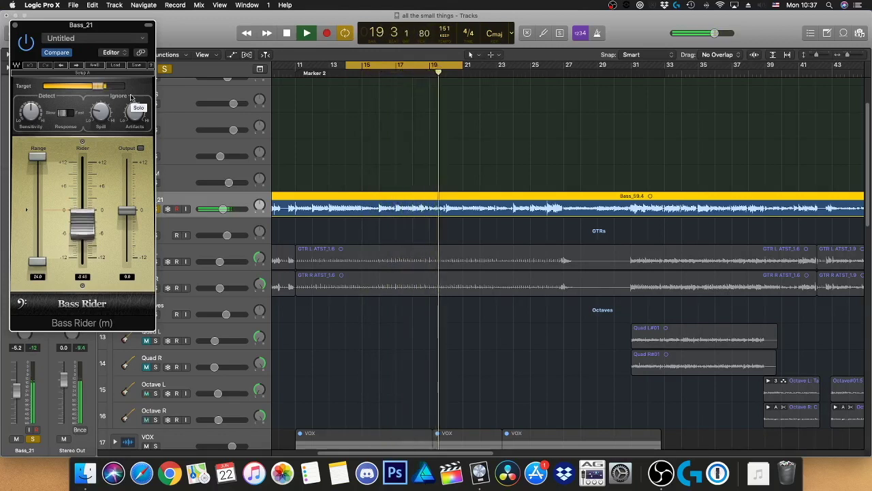
pyautogui.press('space')
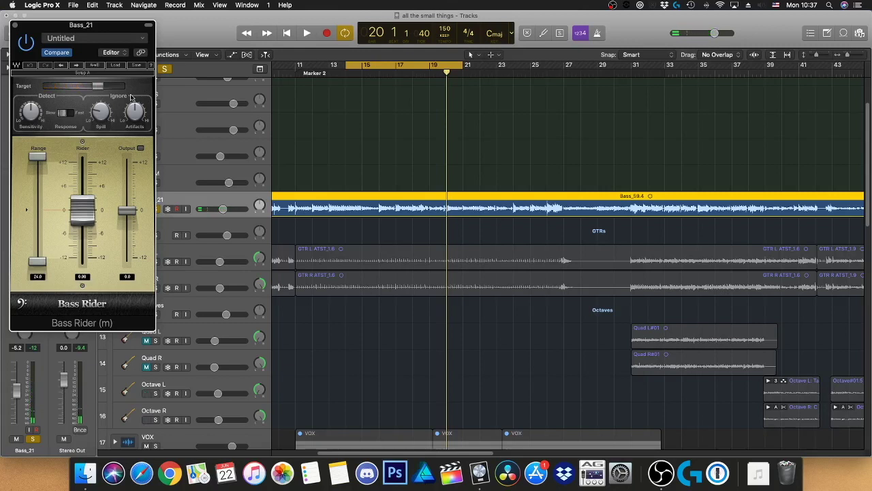
pyautogui.click(15, 24)
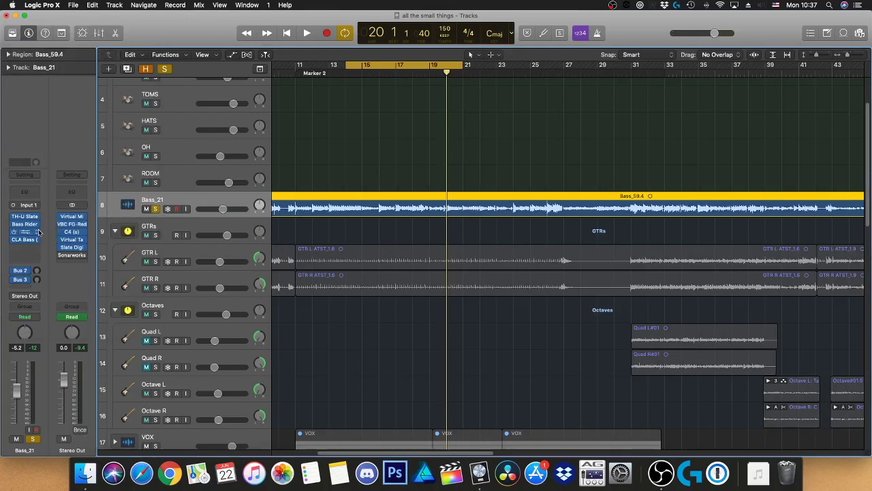
pyautogui.click(72, 216)
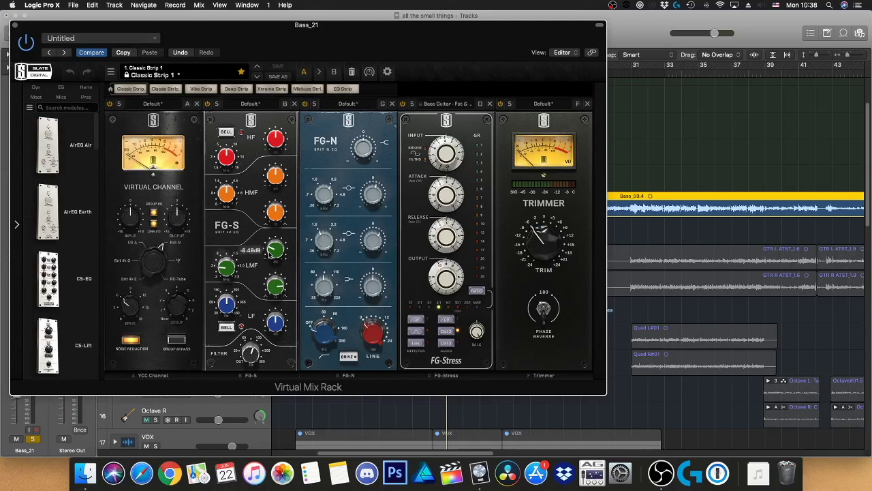
pyautogui.moveTo(227, 268)
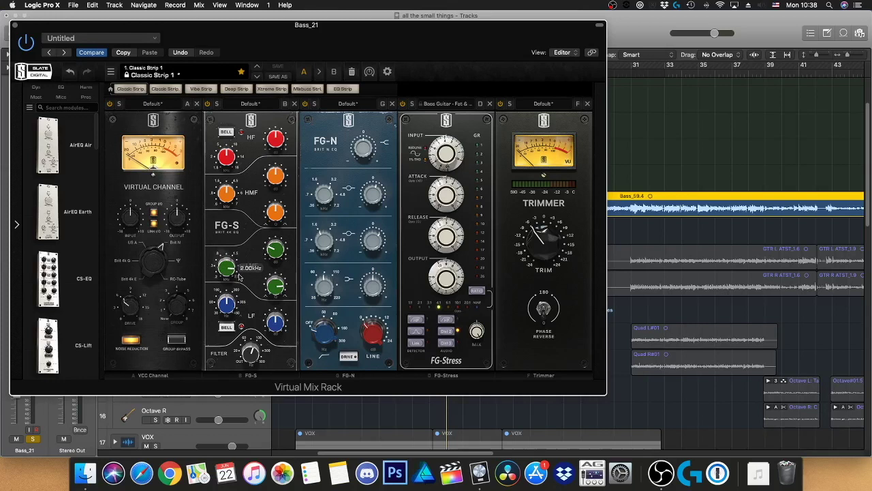
# Step: Lower the FG-S LMF frequency from 2.00kHz to 333Hz and show the FG-Stress presets
pyautogui.moveTo(239, 276); pyautogui.dragTo(236, 291)
pyautogui.click(463, 105)
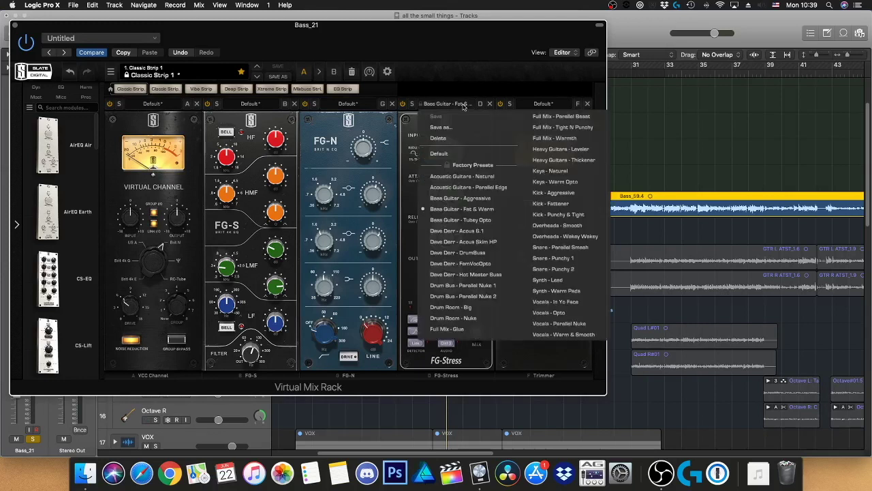
pyautogui.click(464, 86)
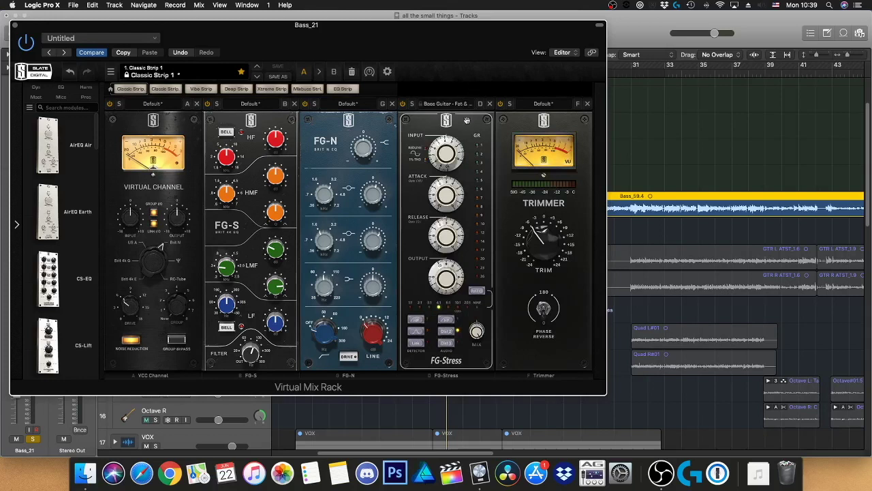
pyautogui.press('space')
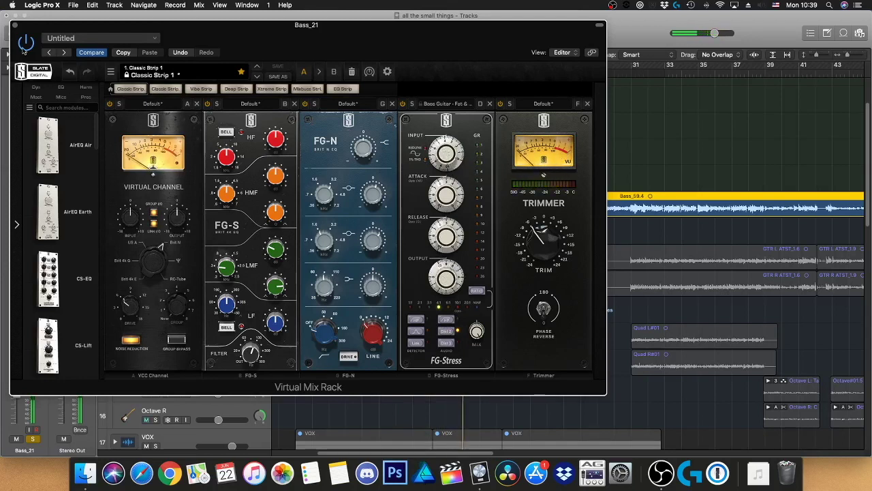
# Step: Close the rack, solo Bass_21, and play a bar 31–39 loop
pyautogui.click(13, 26)
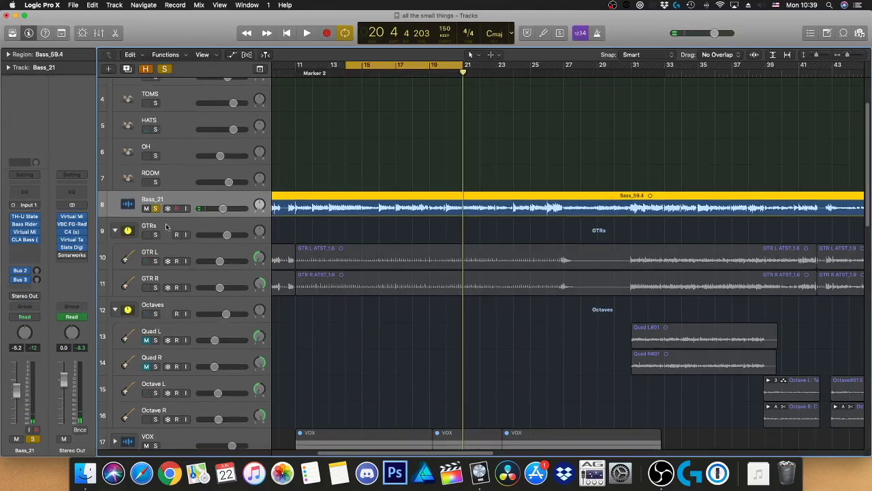
pyautogui.scroll(-2, 165, 215)
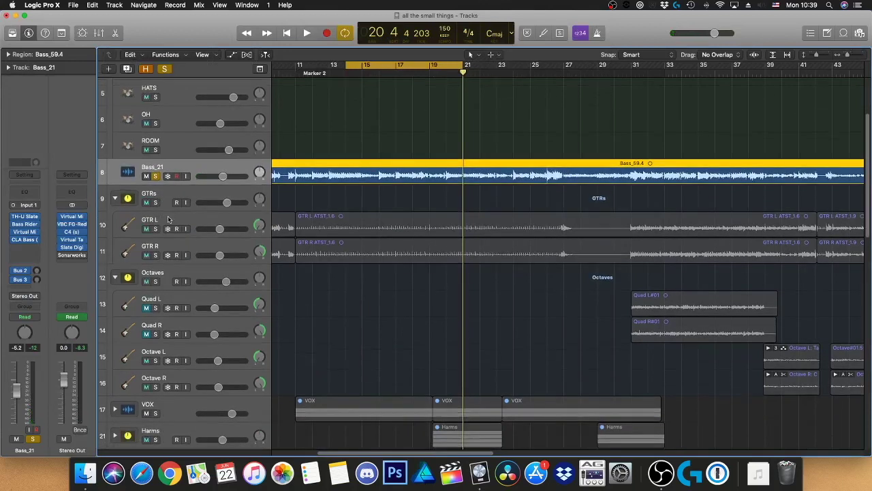
pyautogui.click(156, 176)
pyautogui.press('c')
pyautogui.hscroll(3, 615, 93)
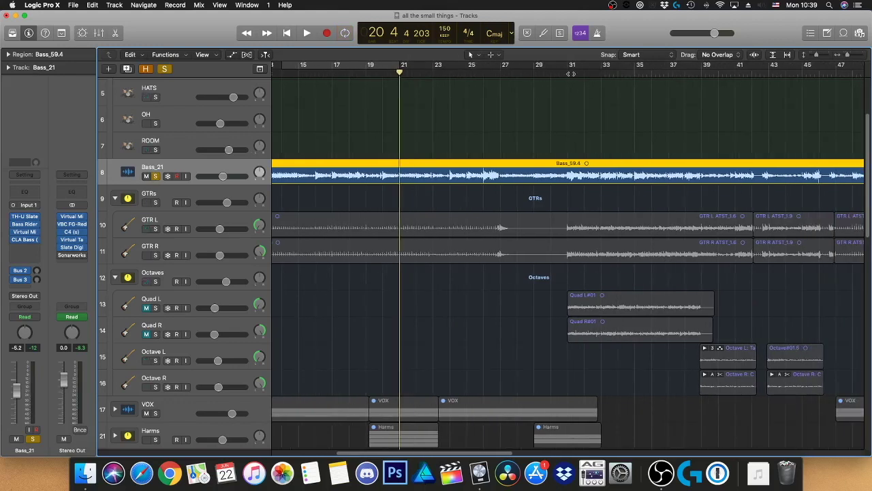
pyautogui.click(571, 72)
pyautogui.press('space')
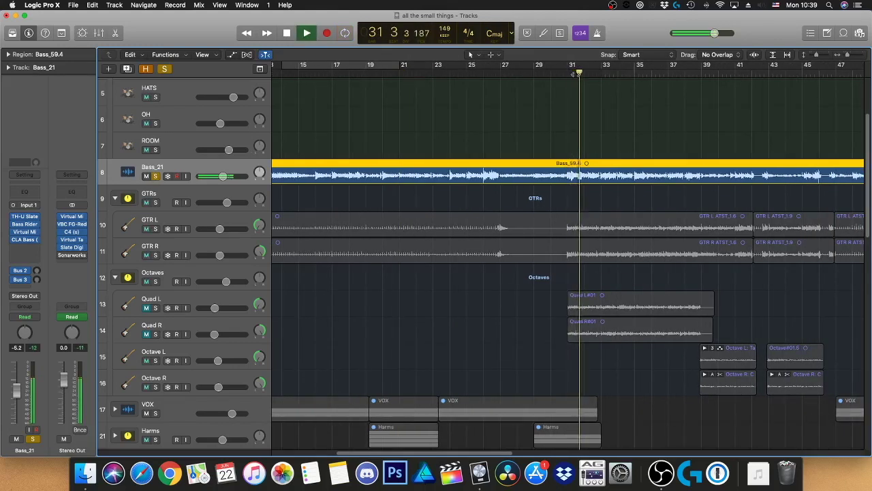
pyautogui.moveTo(576, 66); pyautogui.dragTo(702, 66)
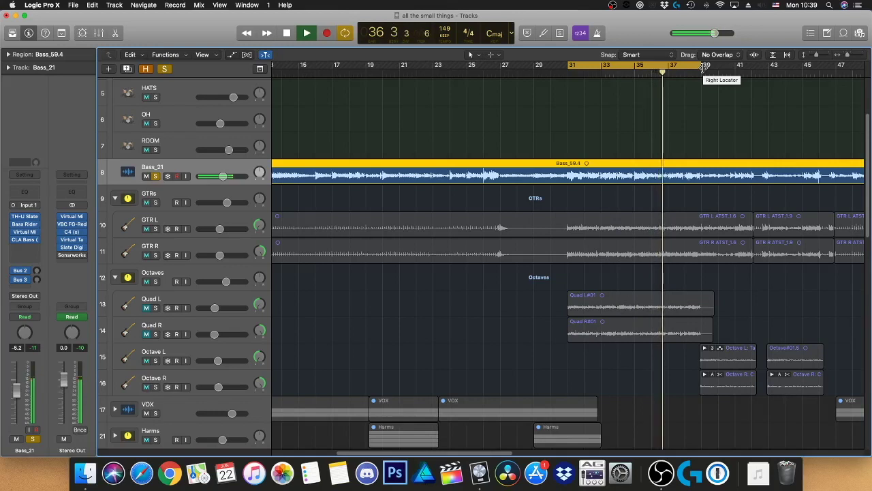
pyautogui.press('space')
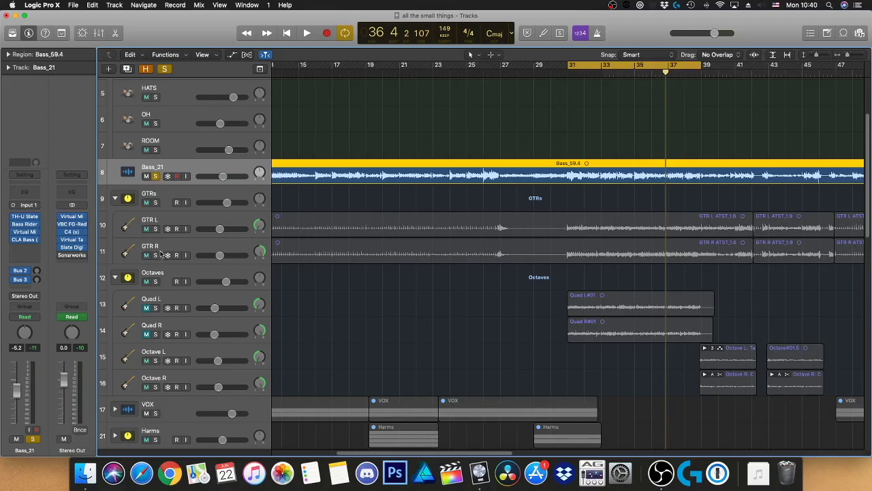
# Step: Unsolo Bass_21 to play the full mix, dismiss System Overload, stop, and select GTR L
pyautogui.click(156, 176)
pyautogui.press('space')
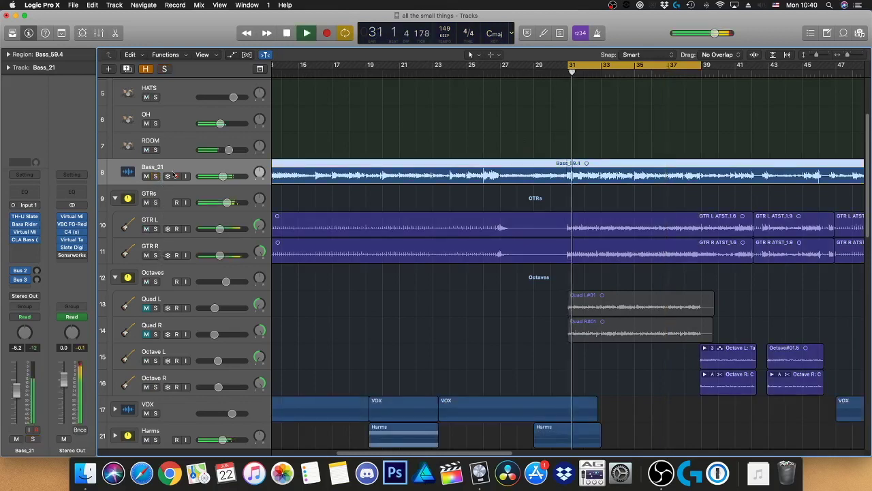
pyautogui.press('Return')
pyautogui.click(568, 75)
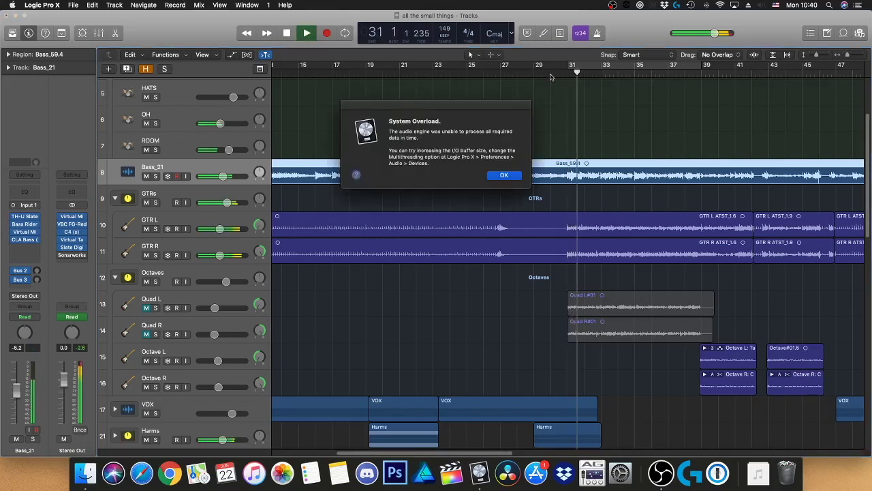
pyautogui.press('Return')
pyautogui.click(619, 72)
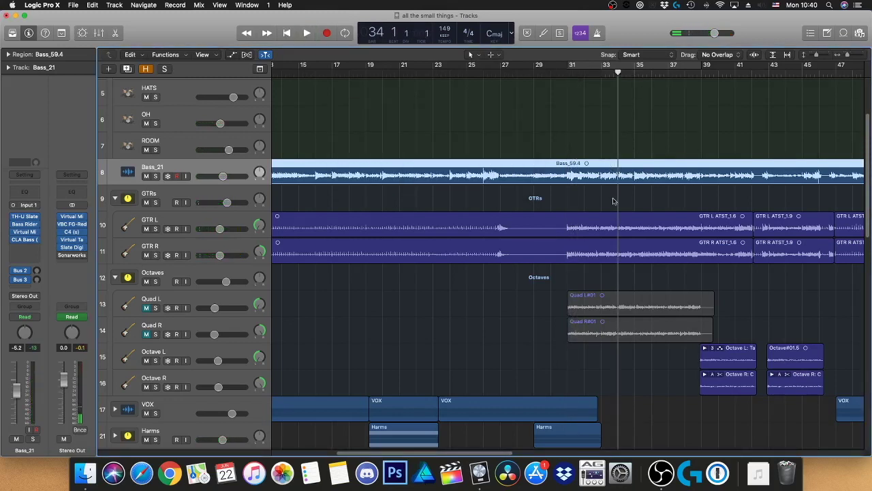
pyautogui.scroll(-2, 614, 201)
pyautogui.hscroll(-4, 613, 203)
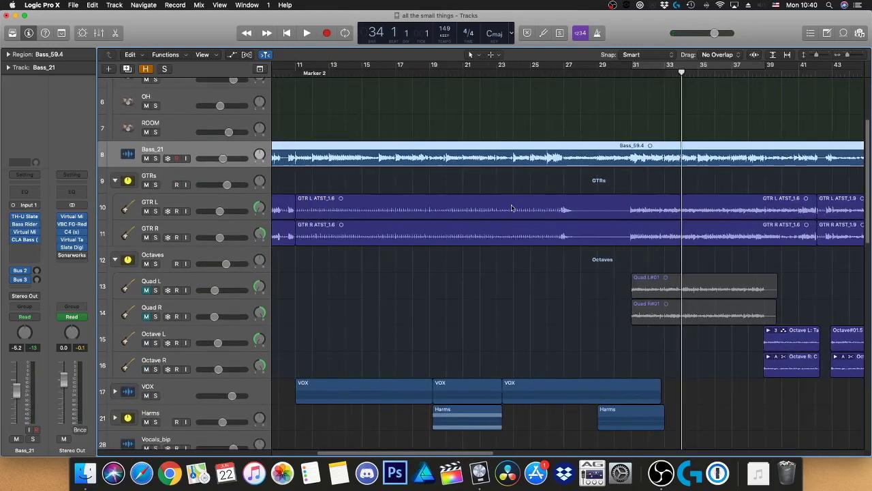
pyautogui.scroll(-2, 531, 211)
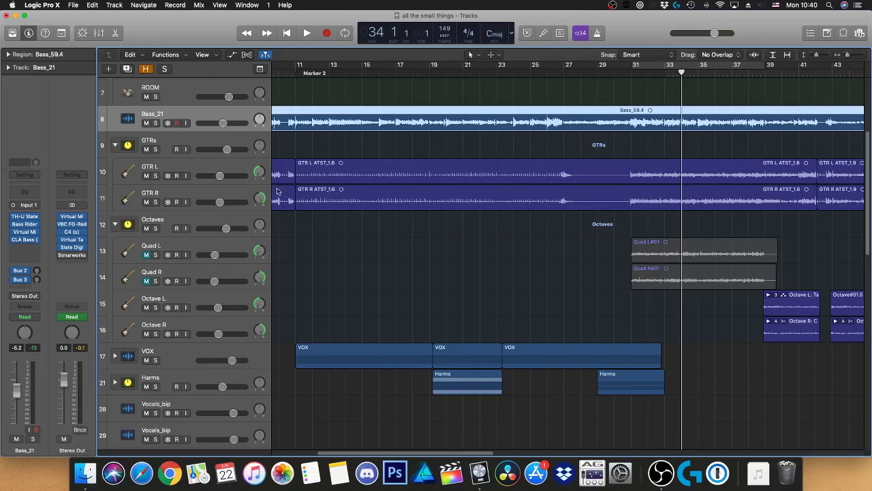
pyautogui.click(226, 164)
pyautogui.hscroll(5, 222, 136)
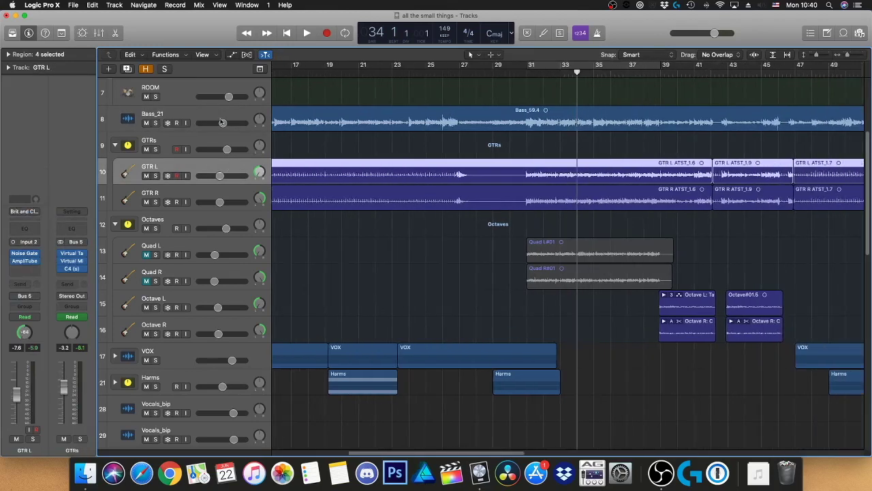
# Step: Solo the GTRs folder and play a loop over bars 31–38
pyautogui.click(156, 150)
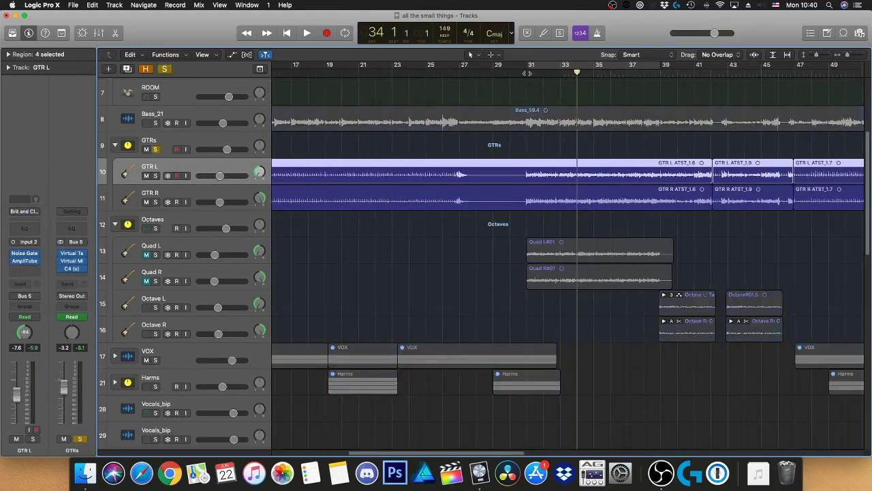
pyautogui.doubleClick(529, 75)
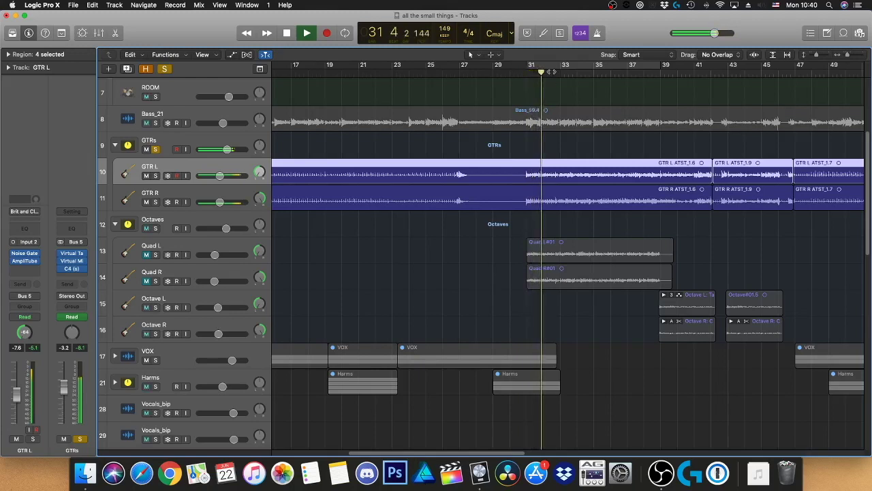
pyautogui.click(585, 63)
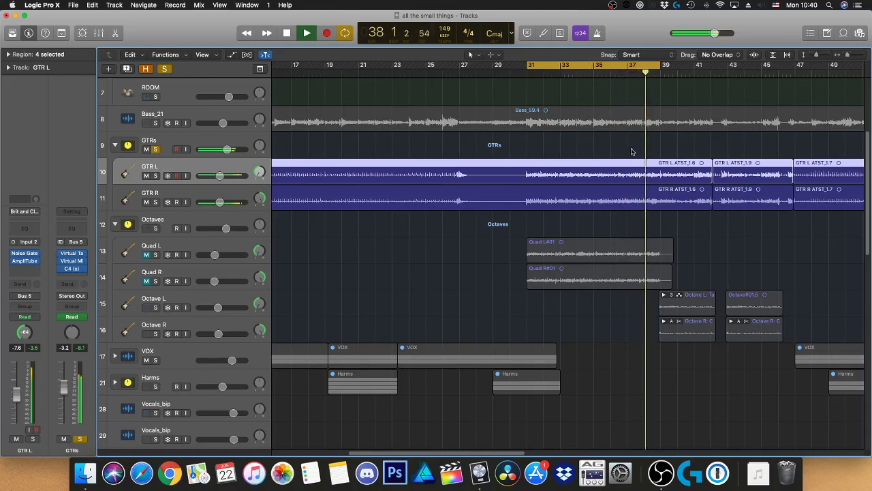
pyautogui.press('space')
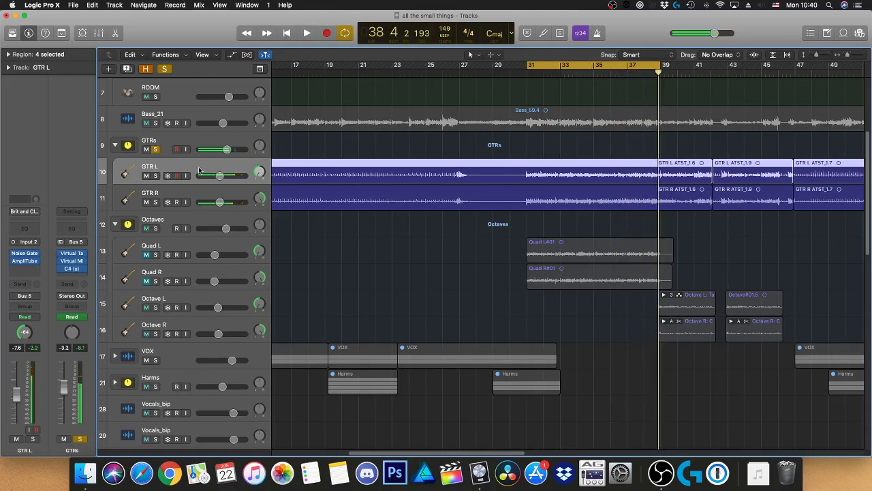
# Step: Select GTR L, open its AmpliTube 4 amp, and move the window to centre
pyautogui.click(172, 154)
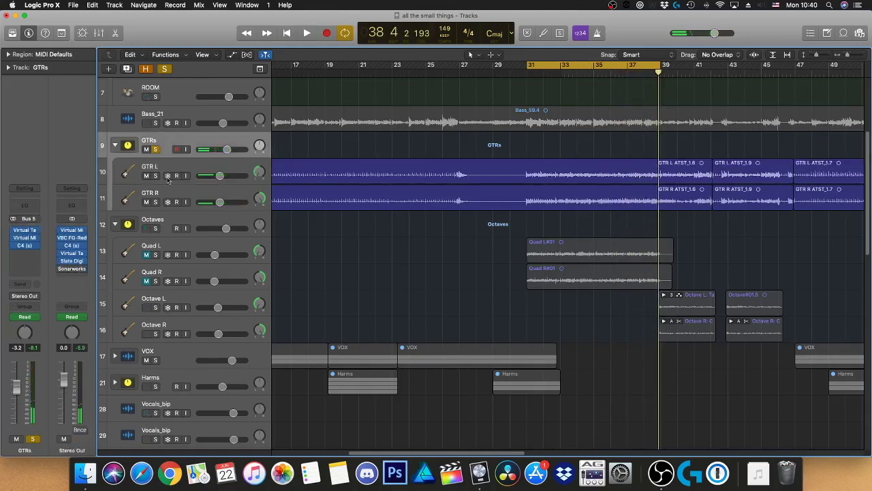
pyautogui.press('Down')
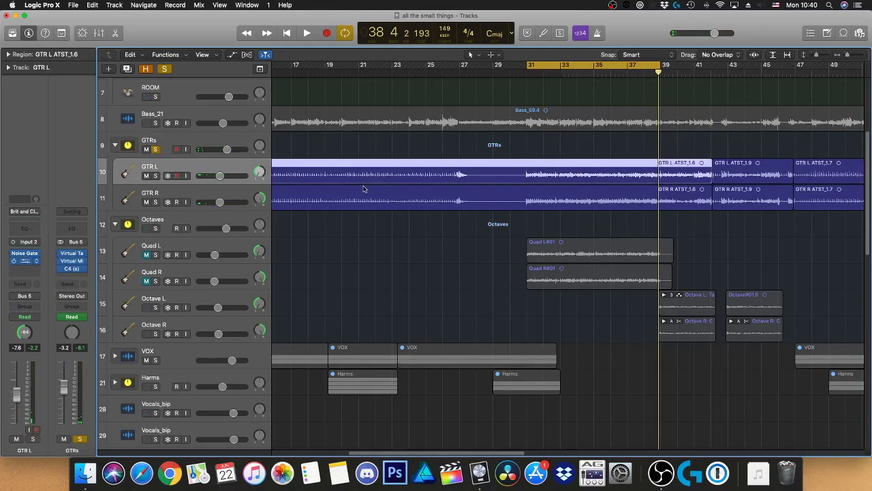
pyautogui.press('v')
pyautogui.moveTo(295, 27); pyautogui.dragTo(535, 66)
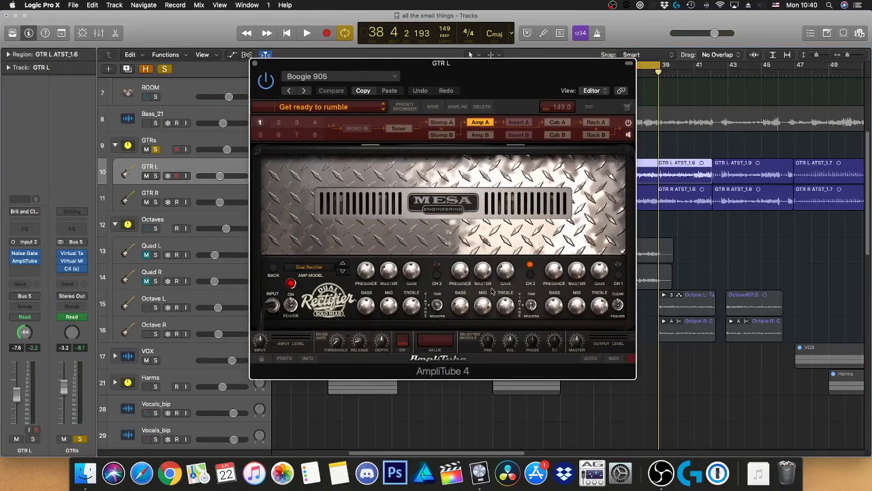
# Step: Browse AmpliTube's cabinet and speaker models, close the amp window, and select the GTRs bus
pyautogui.click(558, 123)
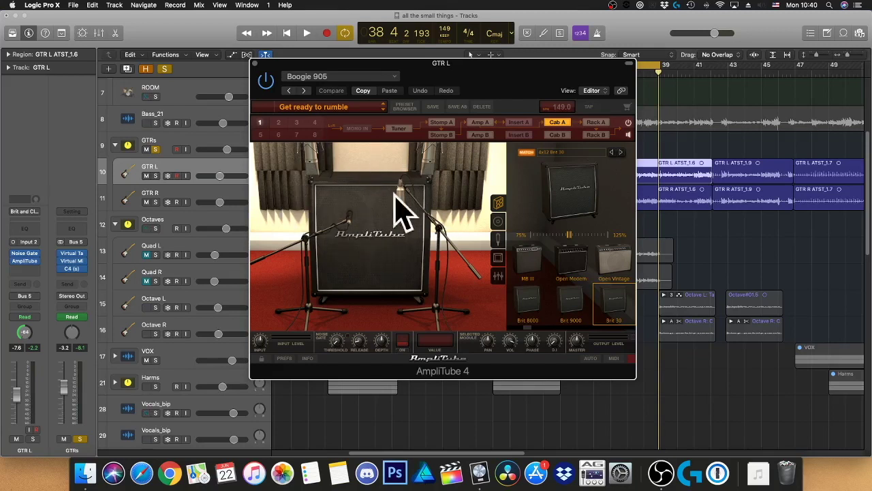
pyautogui.click(500, 225)
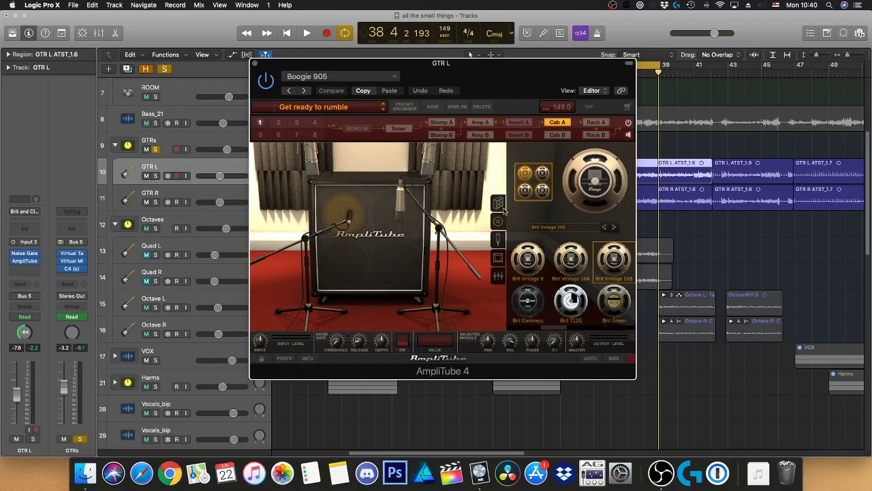
pyautogui.click(499, 203)
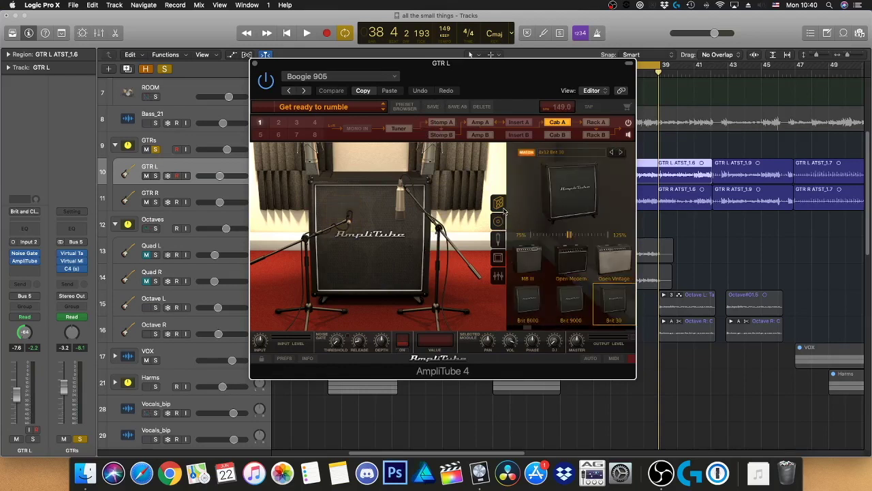
pyautogui.click(254, 65)
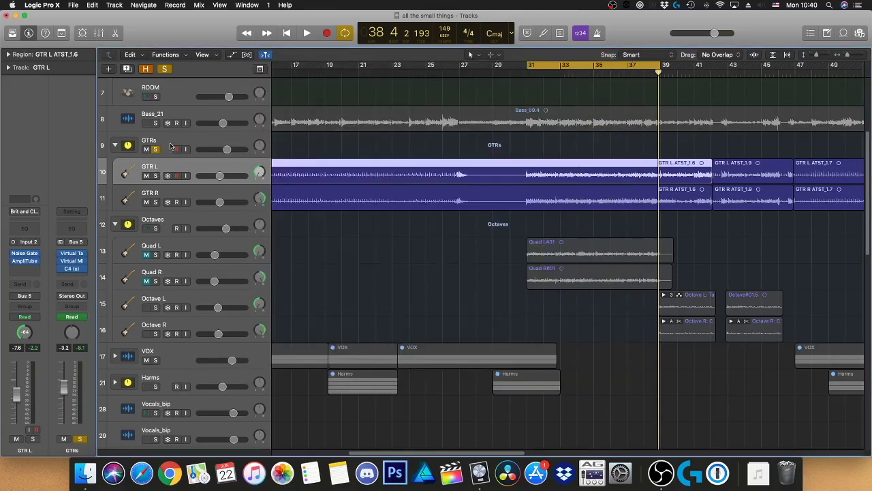
pyautogui.click(170, 145)
pyautogui.click(24, 246)
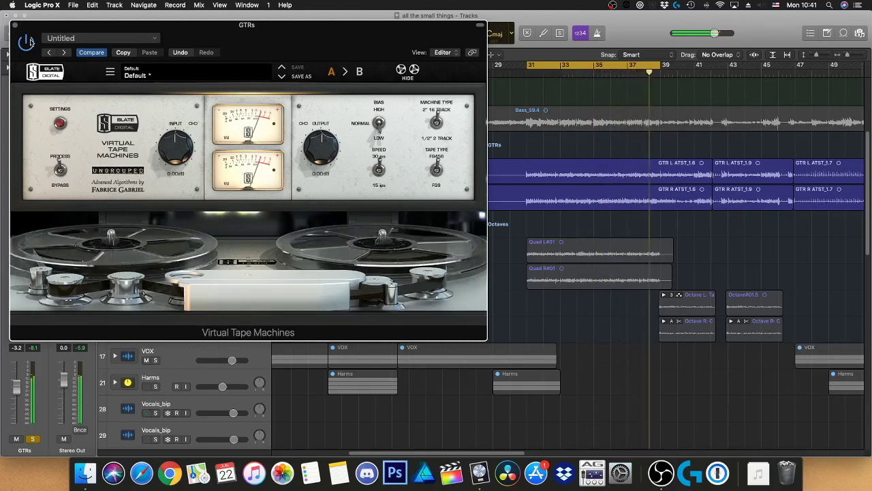
pyautogui.press('super+w')
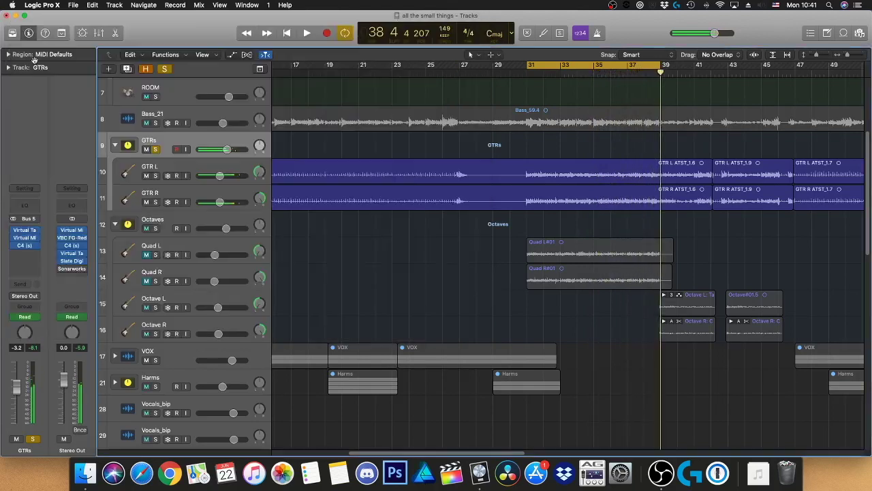
# Step: Audition GTRs' Virtual Mix Rack with FG-Stress on Heavy Guitars - Thick, then close it
pyautogui.click(28, 232)
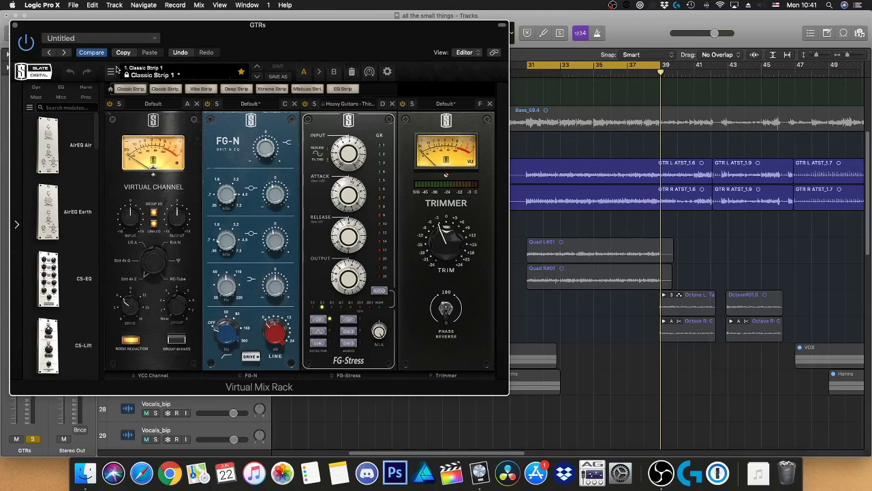
pyautogui.press('space')
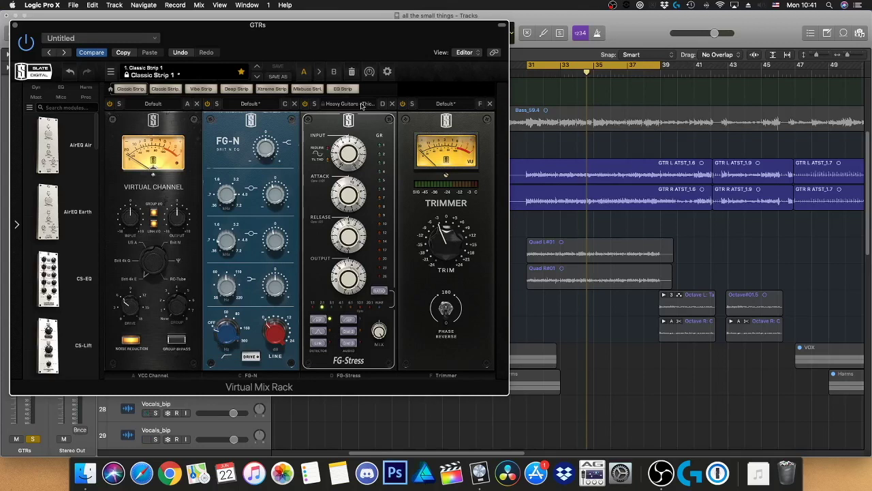
pyautogui.press('space')
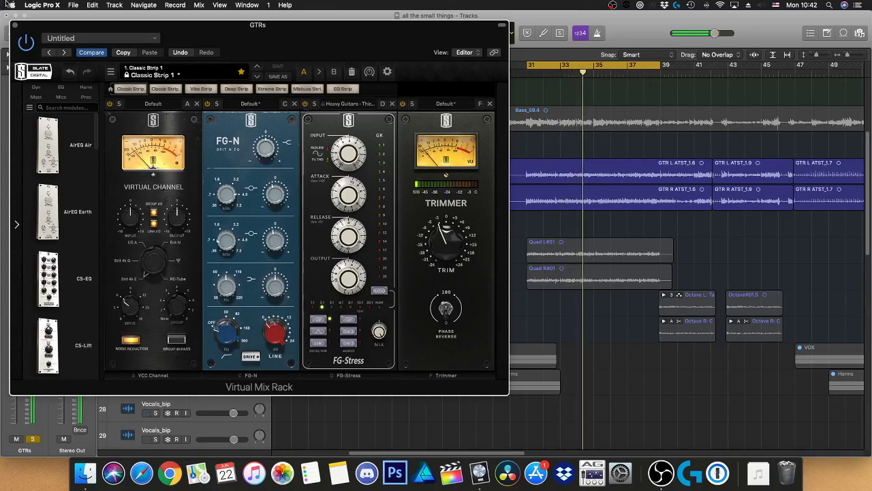
pyautogui.press('y')
# Step: Show the sound Library and hide the channel strip inspector
pyautogui.click(15, 26)
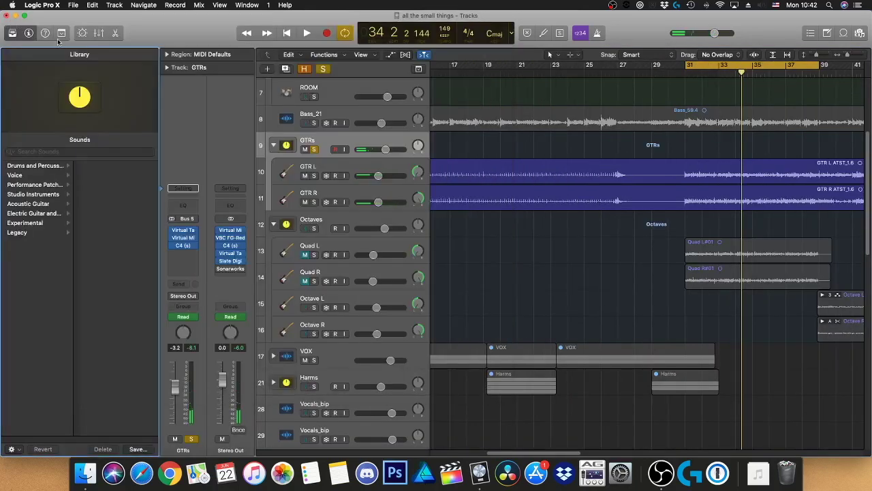
pyautogui.press('i')
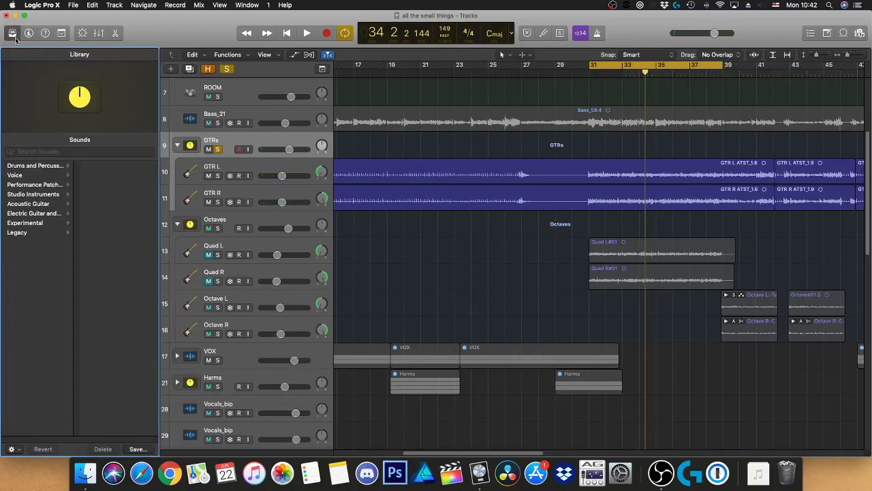
pyautogui.click(13, 35)
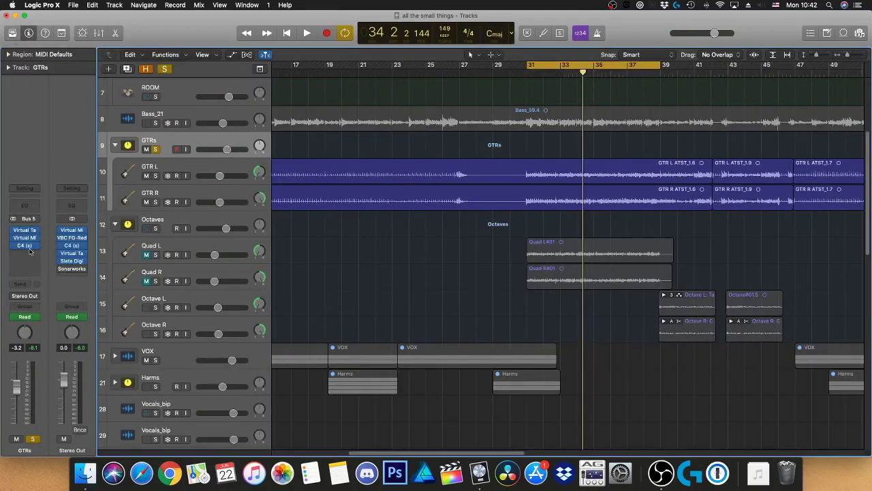
# Step: Reposition the GTRs C4 window, close it, and loop-play bars 11–17
pyautogui.press('v')
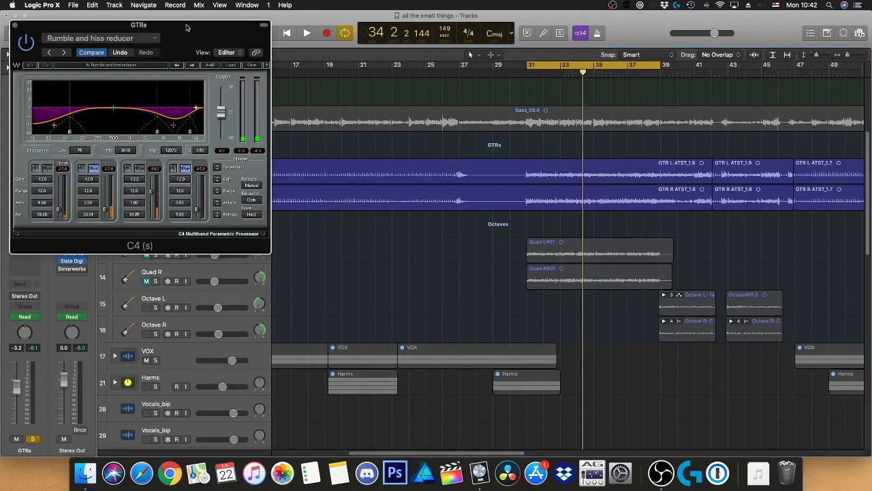
pyautogui.moveTo(186, 28); pyautogui.dragTo(438, 73)
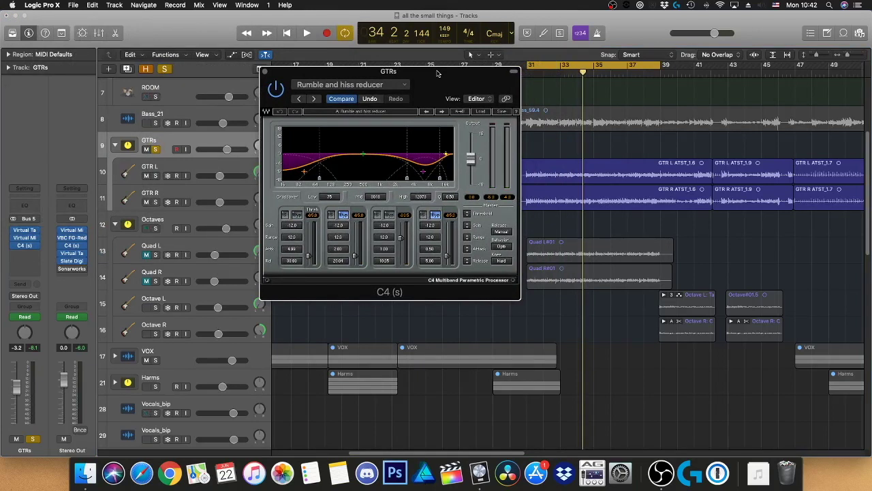
pyautogui.press('v')
pyautogui.hscroll(-6, 461, 129)
pyautogui.scroll(1, 458, 89)
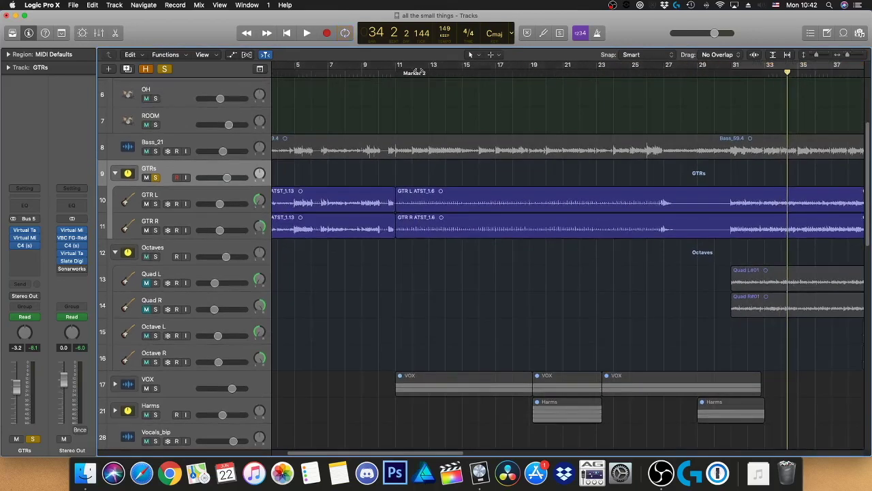
pyautogui.moveTo(402, 68); pyautogui.dragTo(512, 68)
pyautogui.press('space')
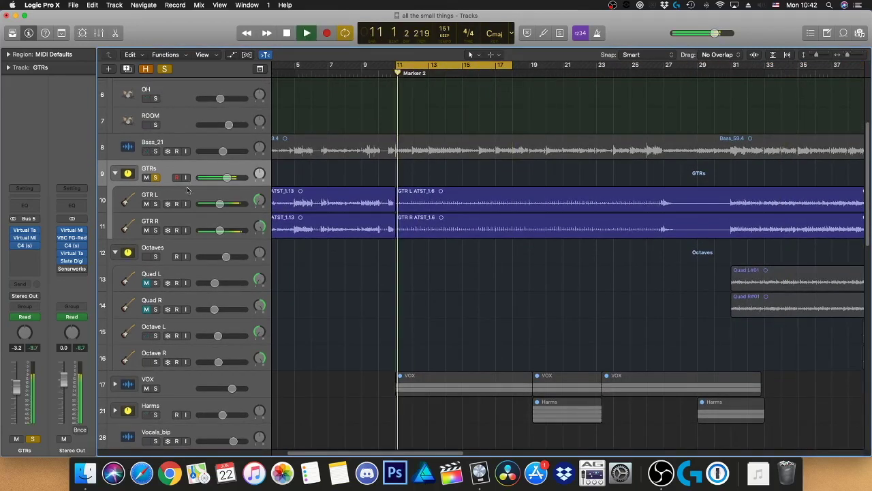
# Step: Audition the GTRs C4 Rumble and hiss reducer preset over the loop, then close it
pyautogui.click(182, 191)
pyautogui.press('Up')
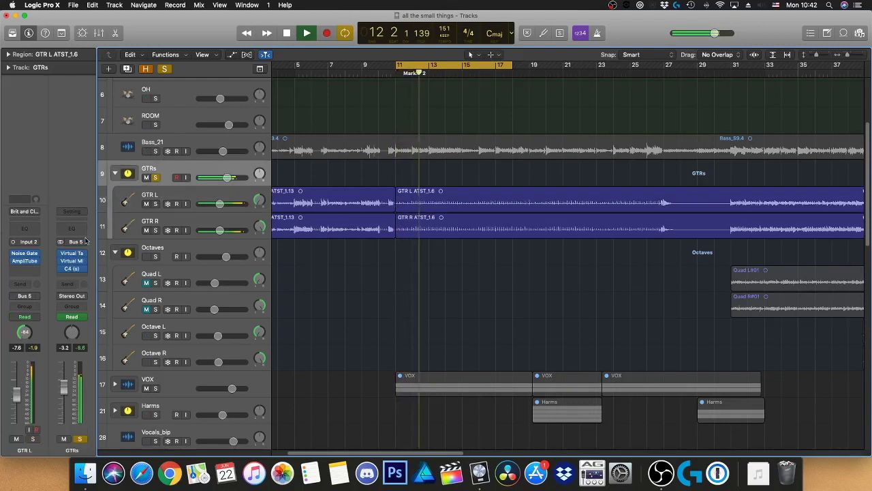
pyautogui.click(26, 246)
pyautogui.press('space')
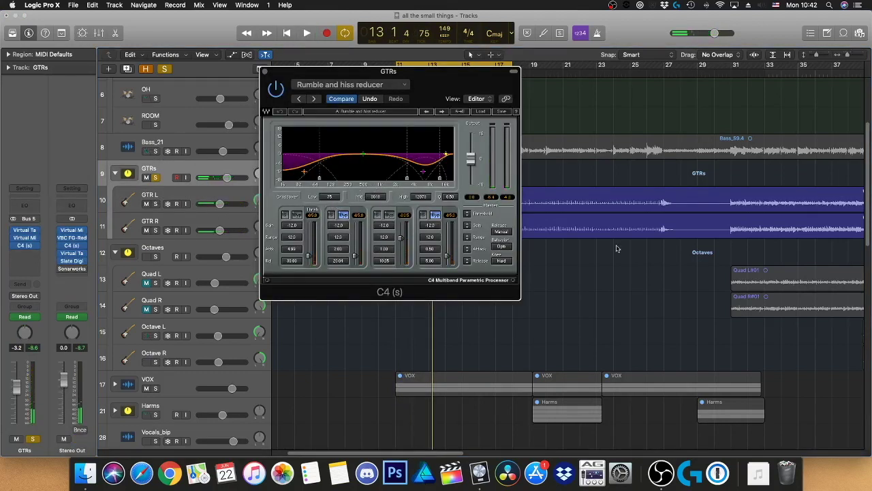
pyautogui.press('space')
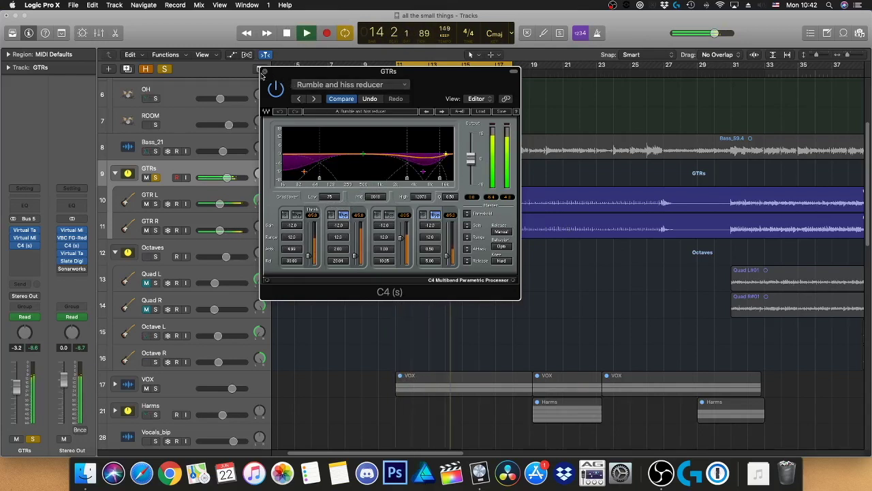
pyautogui.press('space')
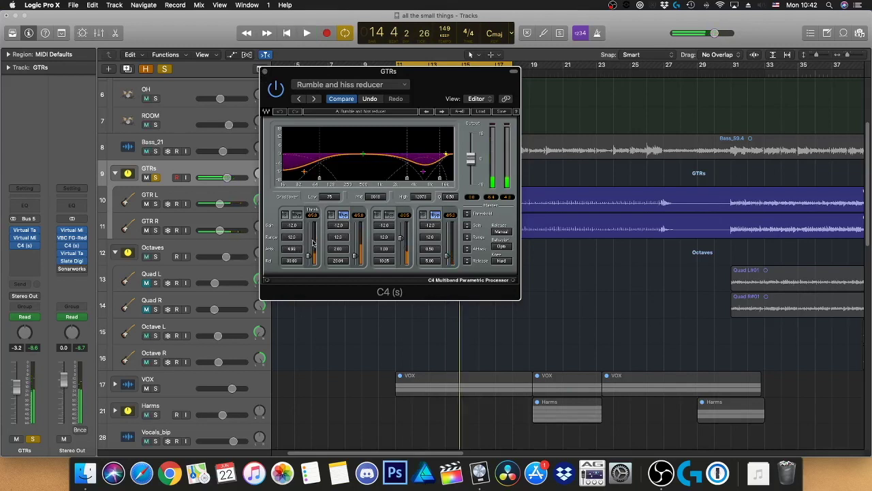
pyautogui.click(266, 72)
# Step: Audition the GTRs C4 again playing from bar 31, then close it
pyautogui.hscroll(3, 583, 174)
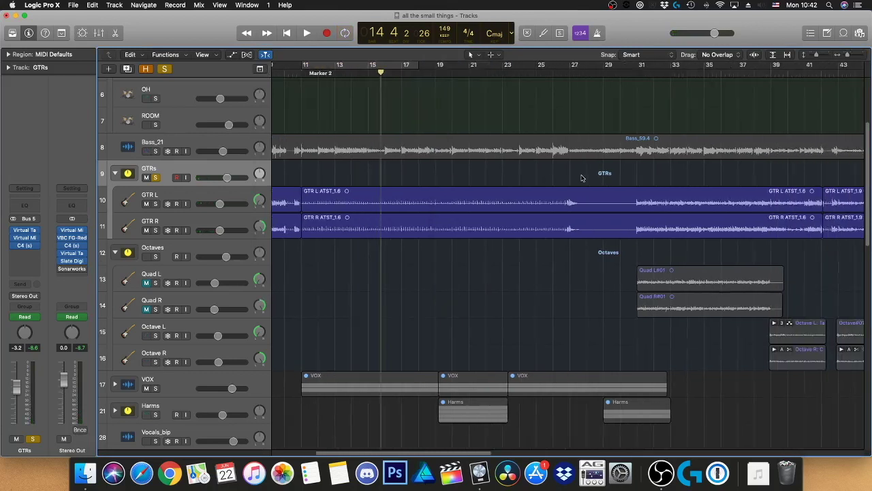
pyautogui.hscroll(2, 579, 171)
pyautogui.click(590, 70)
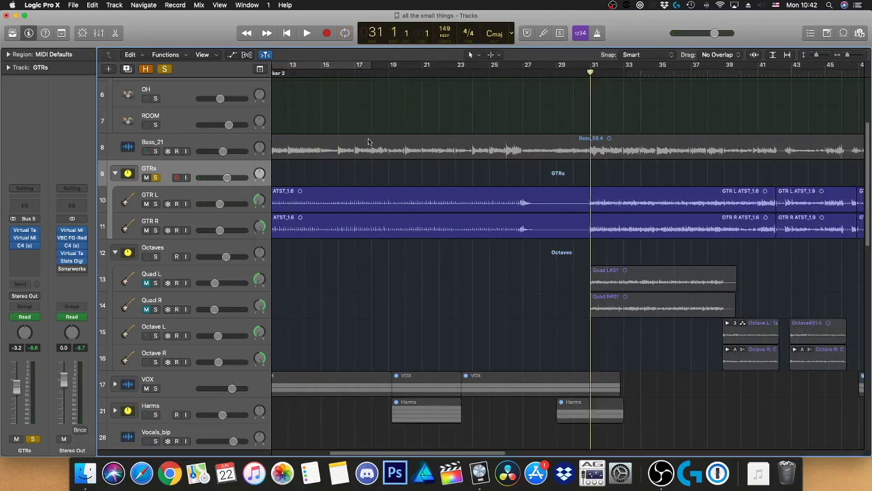
pyautogui.press('space')
pyautogui.click(27, 244)
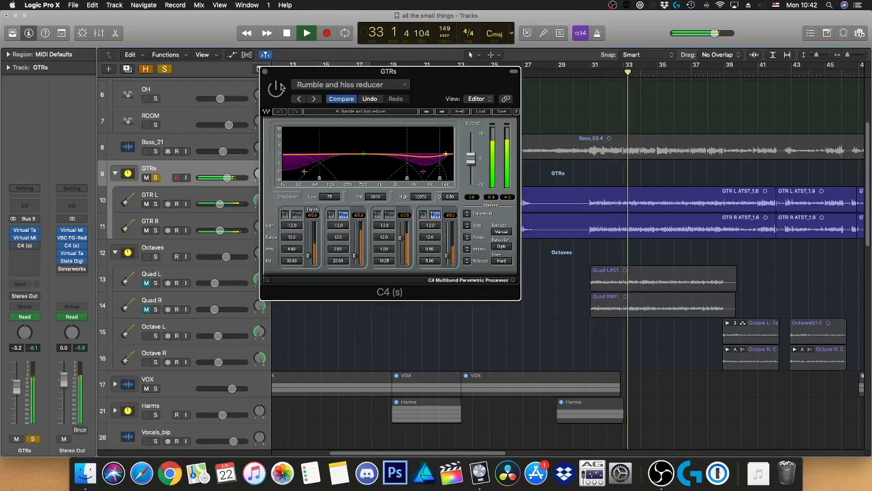
pyautogui.press('space')
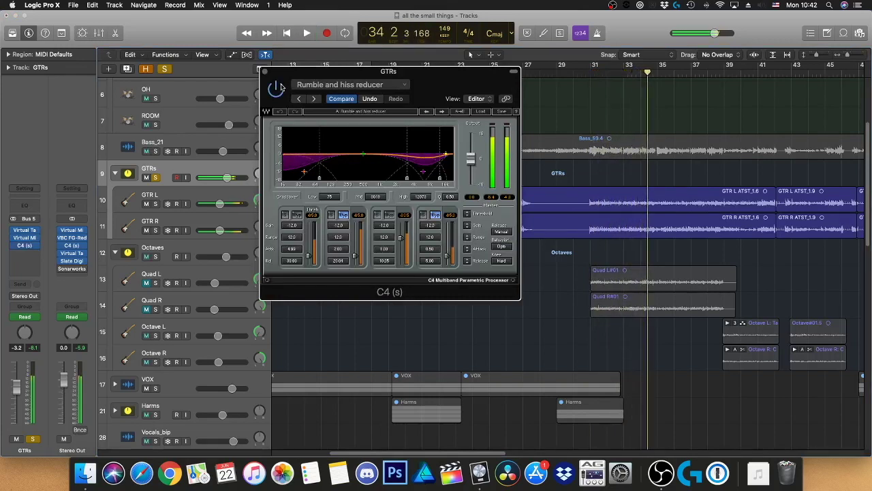
pyautogui.click(265, 71)
# Step: Unsolo GTRs and step down through the Quad L and Quad R tracks
pyautogui.scroll(-2, 392, 170)
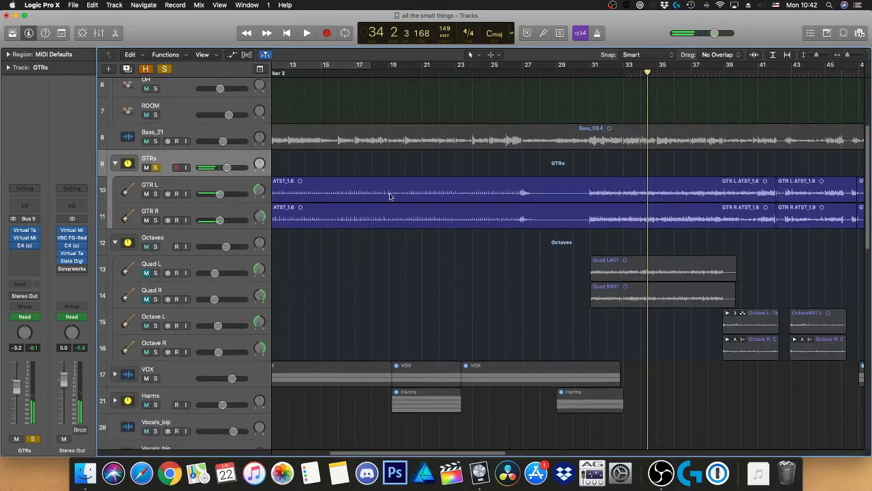
pyautogui.click(155, 127)
pyautogui.scroll(-2, 326, 201)
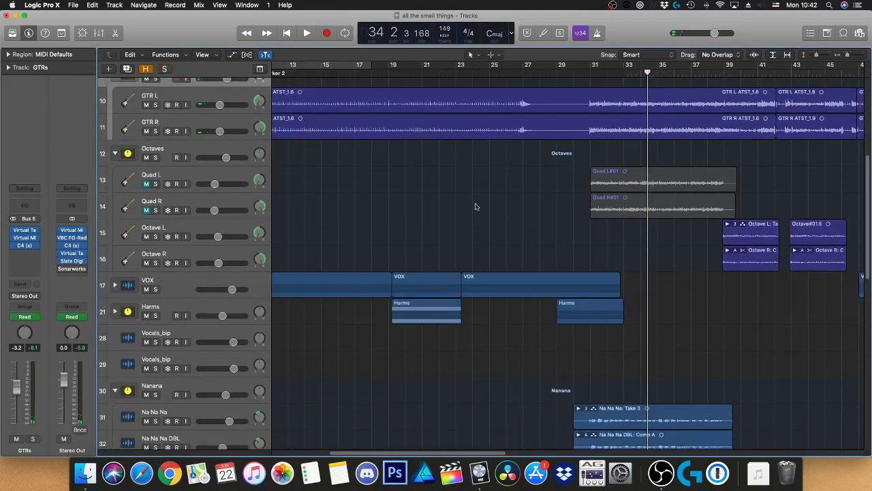
pyautogui.hscroll(3, 525, 192)
pyautogui.scroll(-3, 522, 190)
pyautogui.scroll(-3, 535, 190)
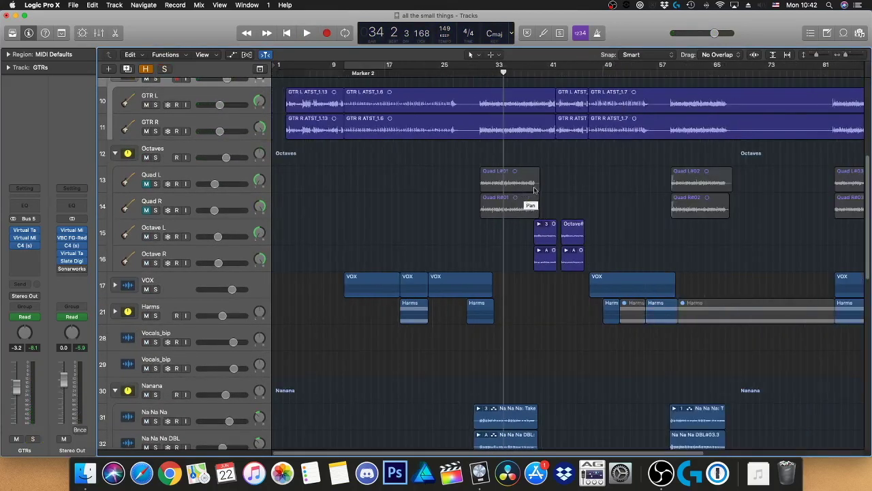
pyautogui.click(225, 167)
pyautogui.hscroll(2, 521, 218)
pyautogui.hscroll(-2, 523, 205)
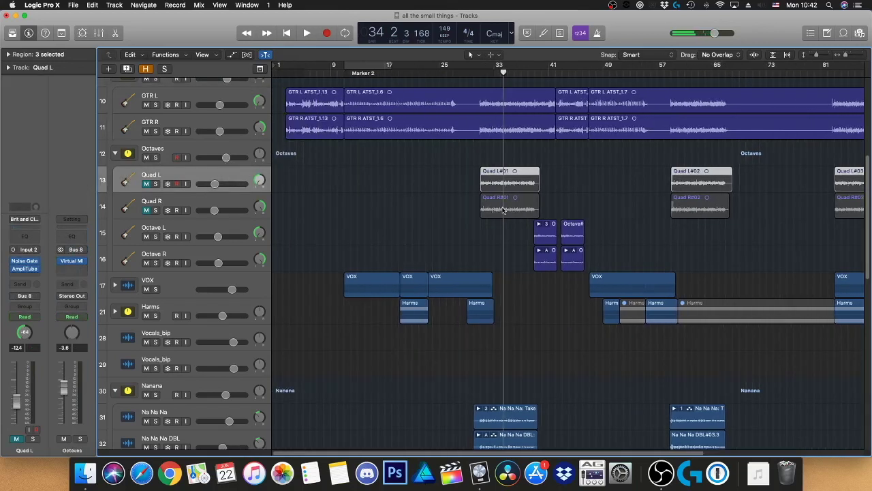
pyautogui.hscroll(2, 527, 196)
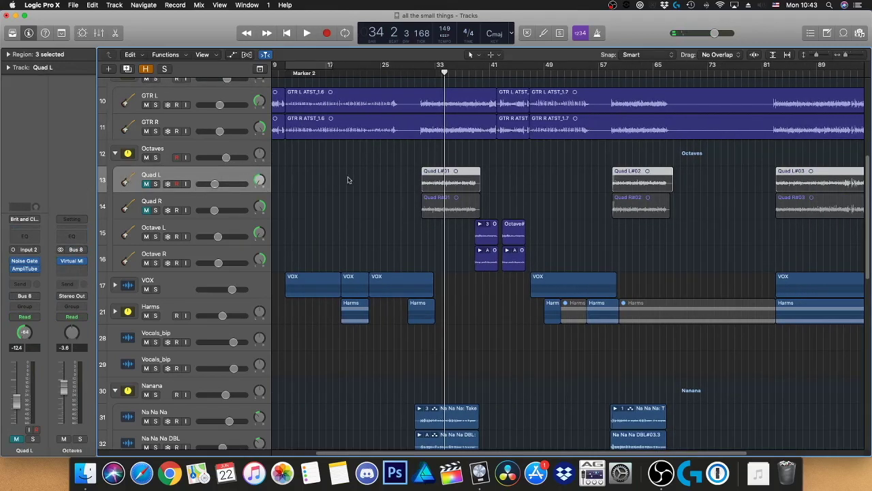
pyautogui.scroll(-1, 225, 198)
pyautogui.scroll(-1, 204, 195)
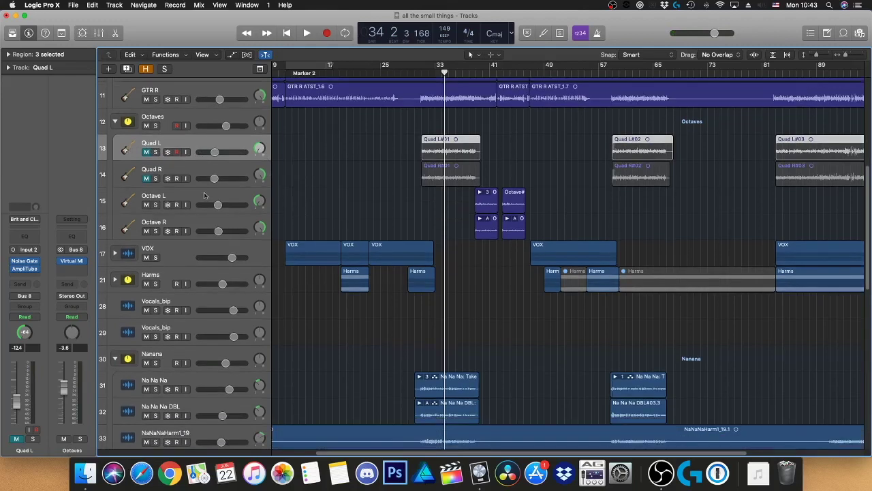
pyautogui.click(159, 171)
pyautogui.scroll(-1, 199, 197)
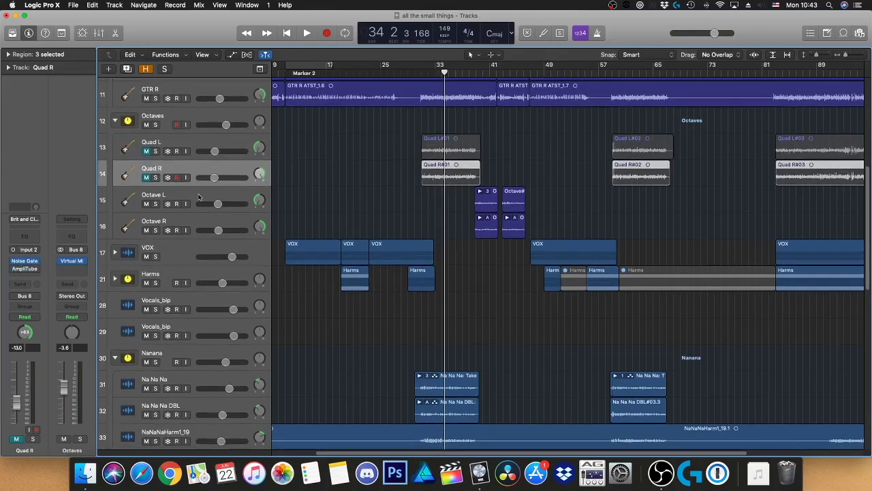
# Step: Loop bars 39–41 over the Octave L regions, play, and solo the Octaves folder
pyautogui.click(218, 200)
pyautogui.press('super+Right')
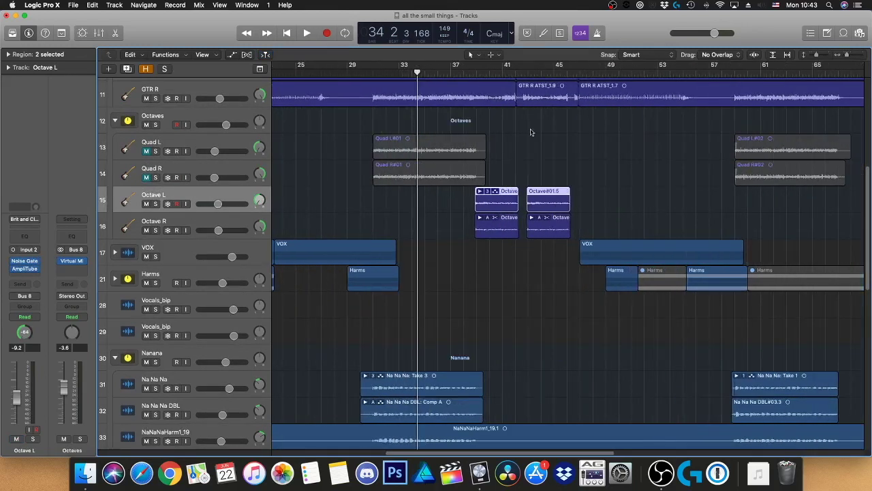
pyautogui.moveTo(479, 71); pyautogui.dragTo(512, 70)
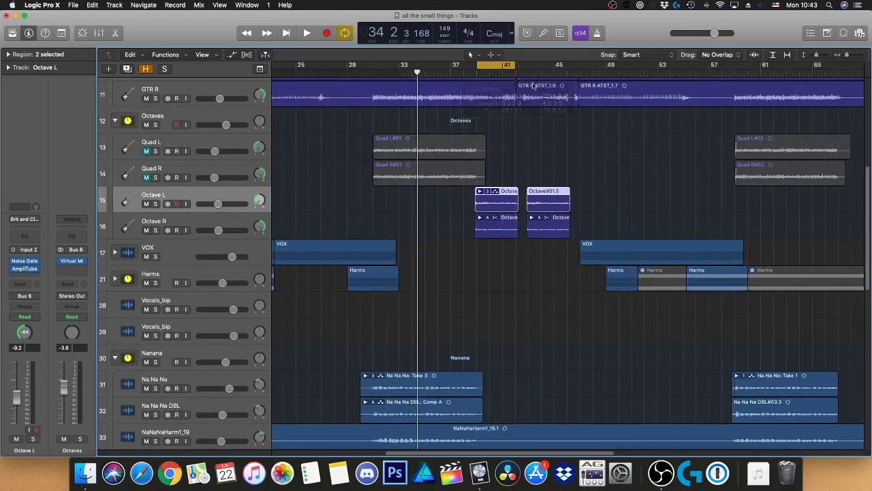
pyautogui.hscroll(2, 561, 147)
pyautogui.press('space')
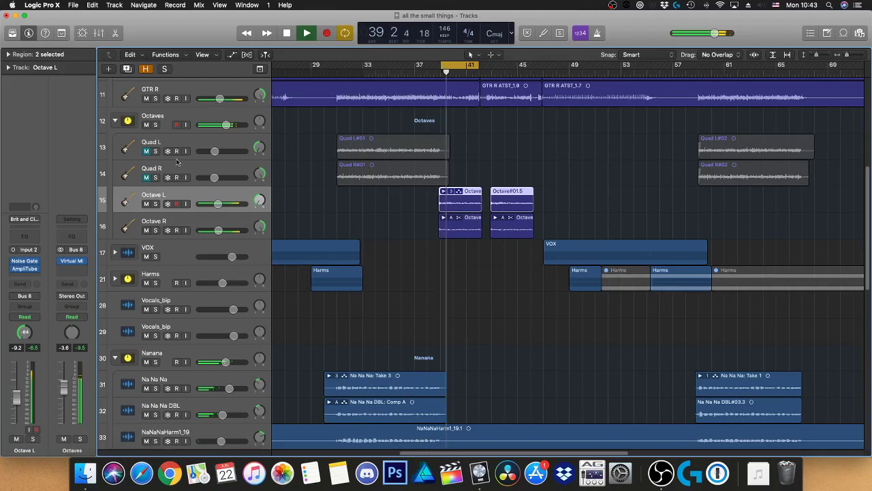
pyautogui.click(155, 125)
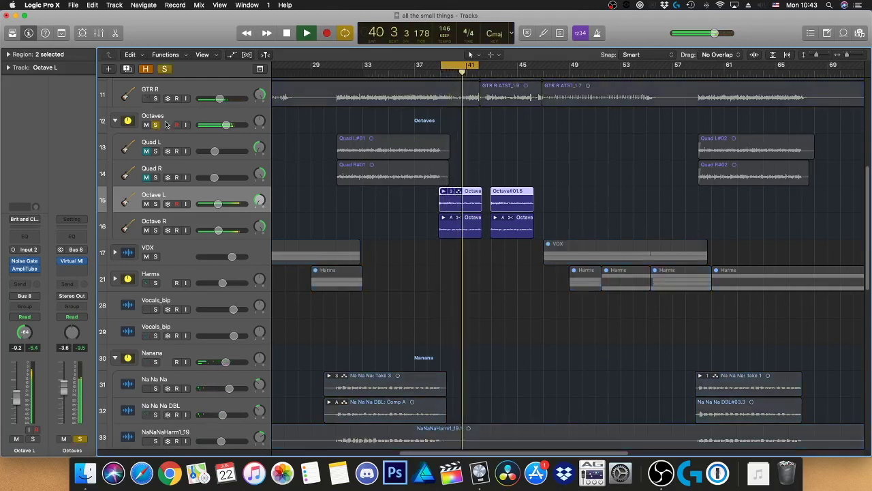
pyautogui.click(170, 120)
pyautogui.click(503, 175)
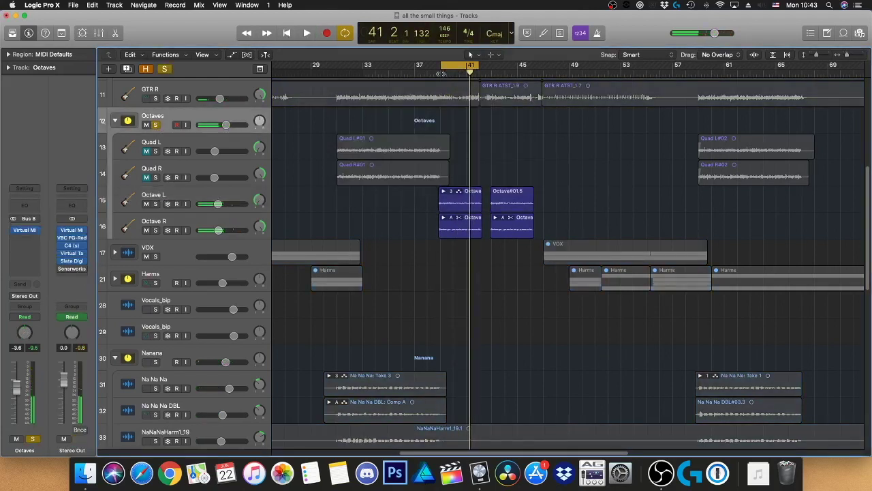
pyautogui.click(440, 71)
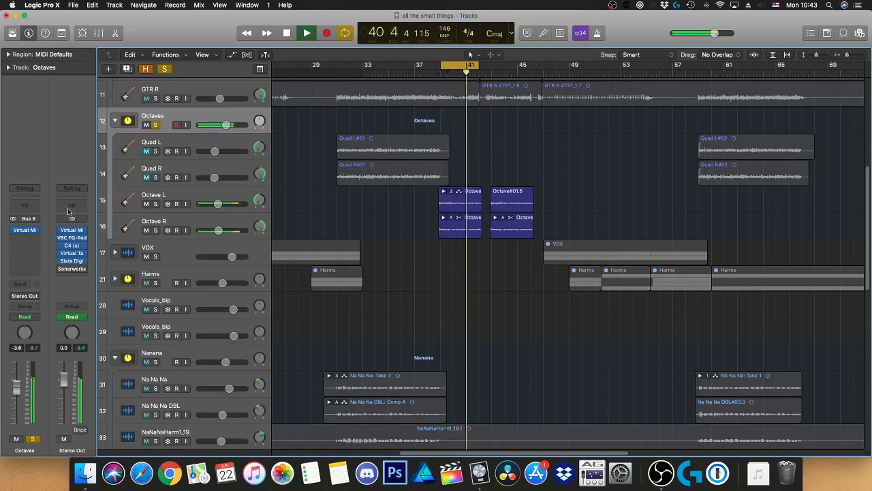
pyautogui.press('space')
pyautogui.click(28, 230)
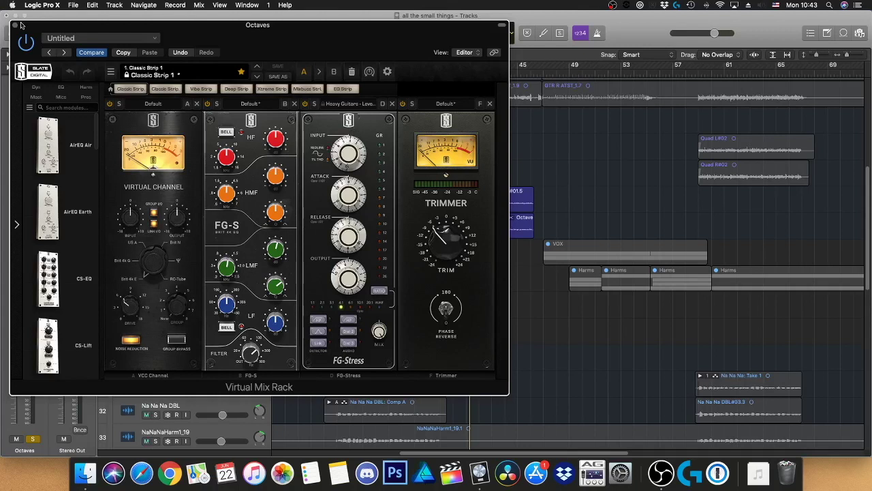
pyautogui.press('space')
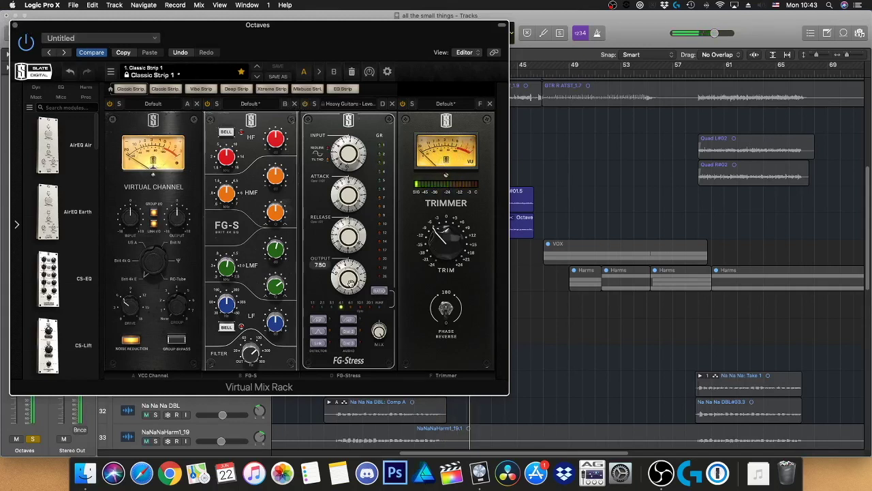
pyautogui.click(14, 25)
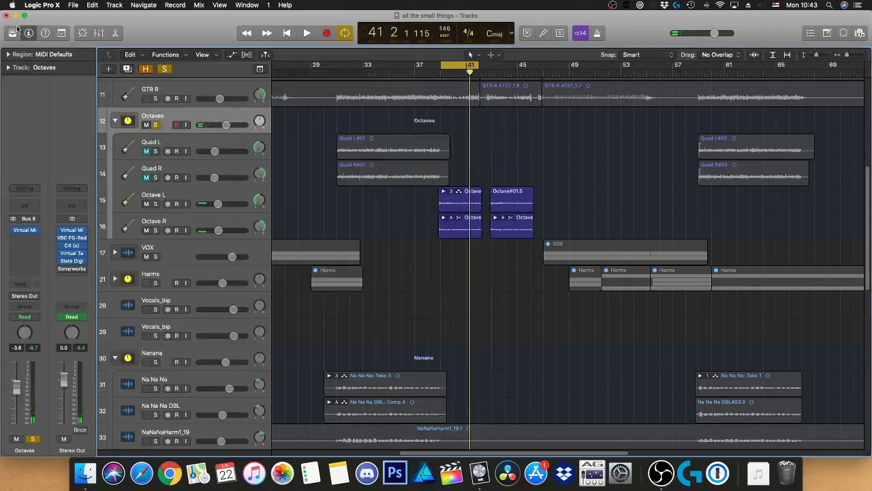
pyautogui.click(155, 125)
# Step: Loop bars 31–37 and play it with the Synth track soloed
pyautogui.scroll(-5, 402, 245)
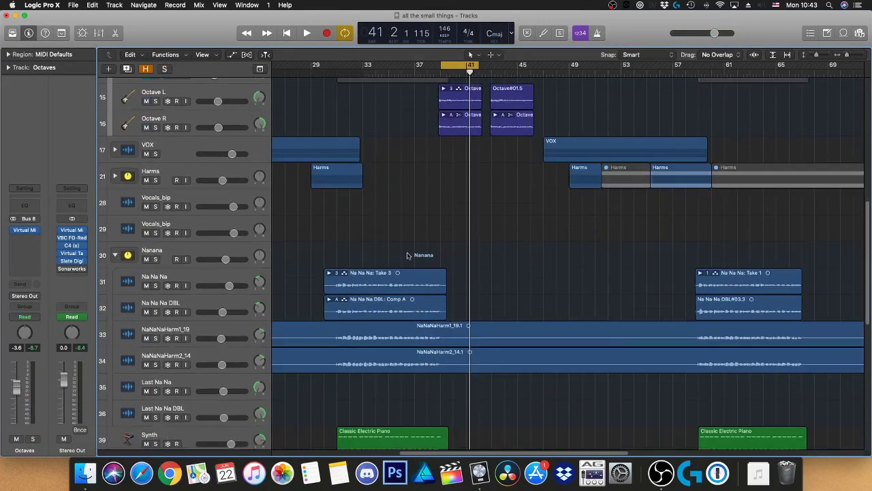
pyautogui.scroll(-2, 408, 255)
pyautogui.scroll(-2, 412, 252)
pyautogui.scroll(-3, 417, 249)
pyautogui.scroll(-3, 448, 238)
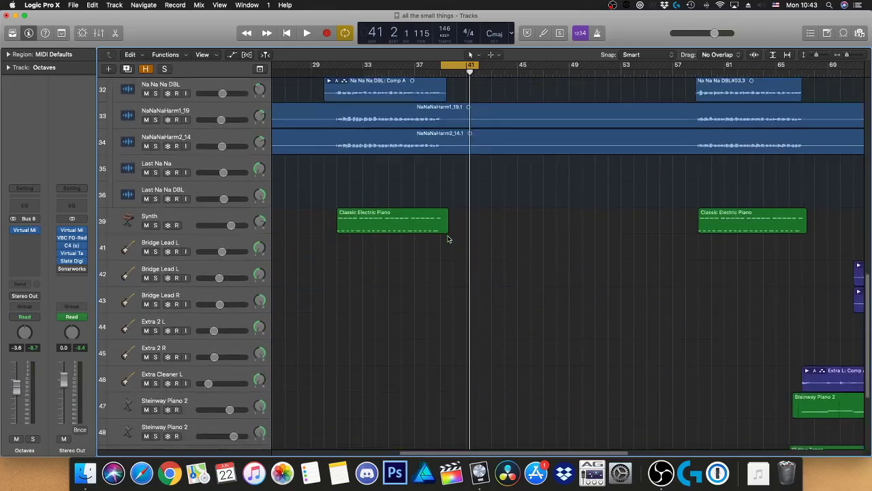
pyautogui.hscroll(2, 468, 252)
pyautogui.hscroll(-5, 471, 255)
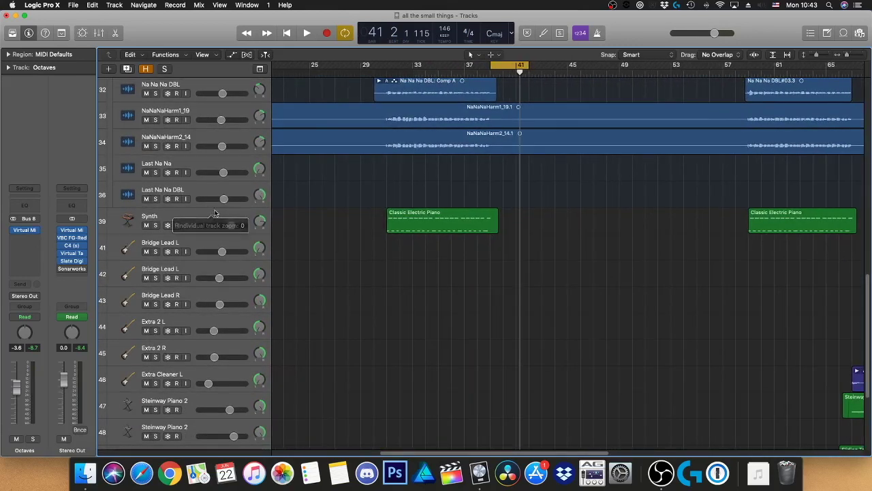
pyautogui.click(184, 220)
pyautogui.moveTo(383, 67); pyautogui.dragTo(490, 67)
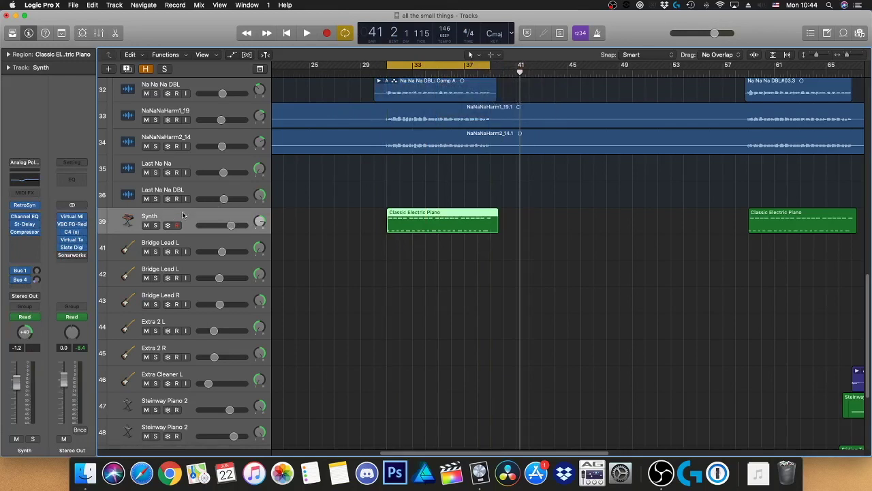
pyautogui.click(155, 226)
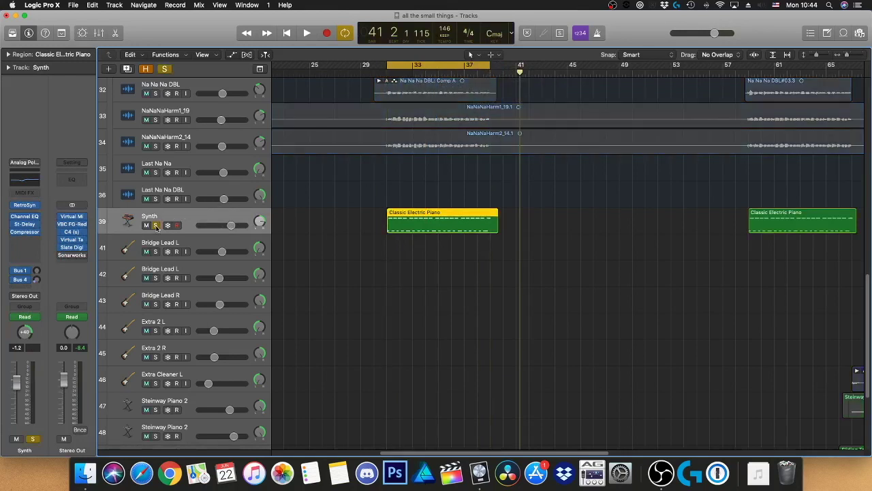
pyautogui.press('space')
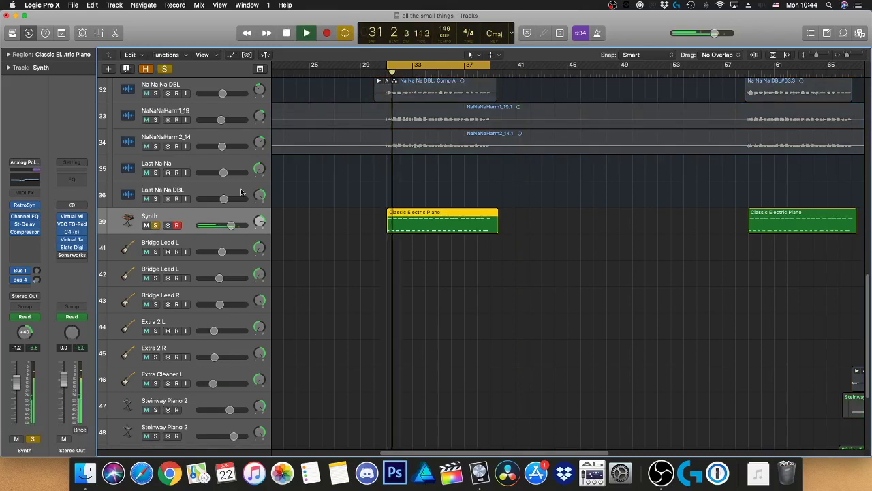
# Step: Add the GTRs folder, Bass_21 and DRUMS folder to the solo after briefly trying Octaves
pyautogui.scroll(2, 232, 212)
pyautogui.scroll(4, 218, 207)
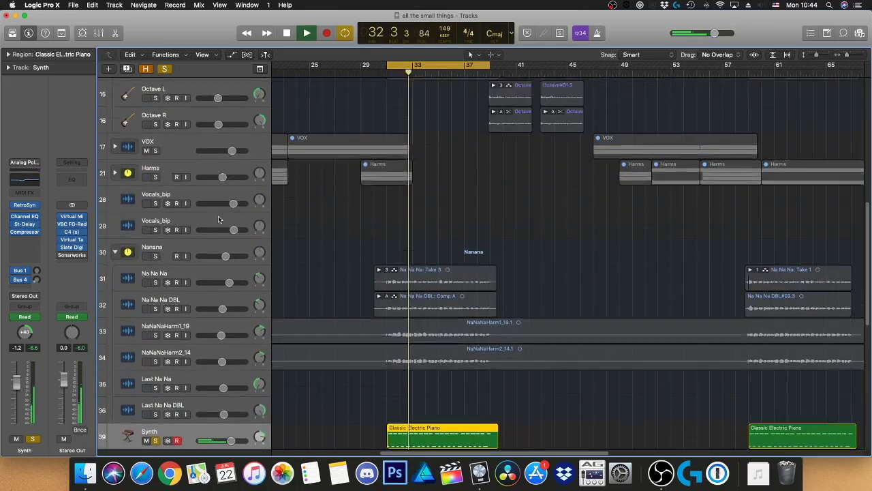
pyautogui.scroll(4, 208, 206)
pyautogui.scroll(2, 208, 205)
pyautogui.scroll(1, 208, 205)
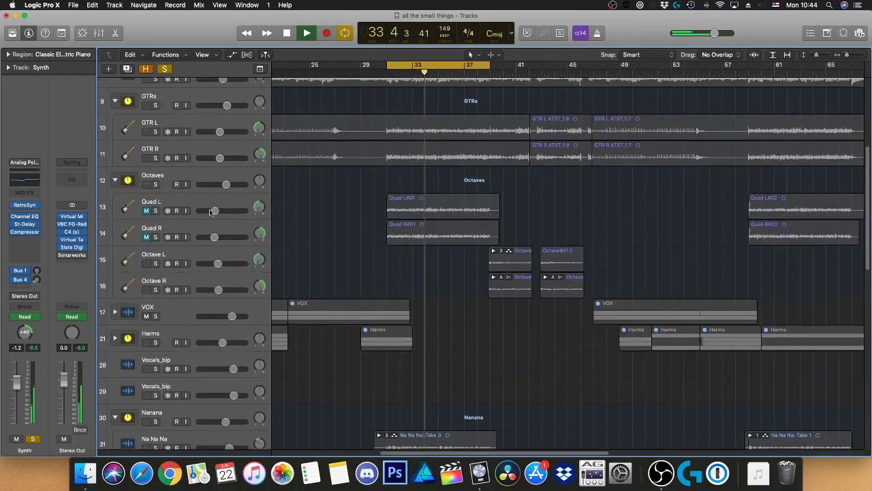
pyautogui.click(155, 185)
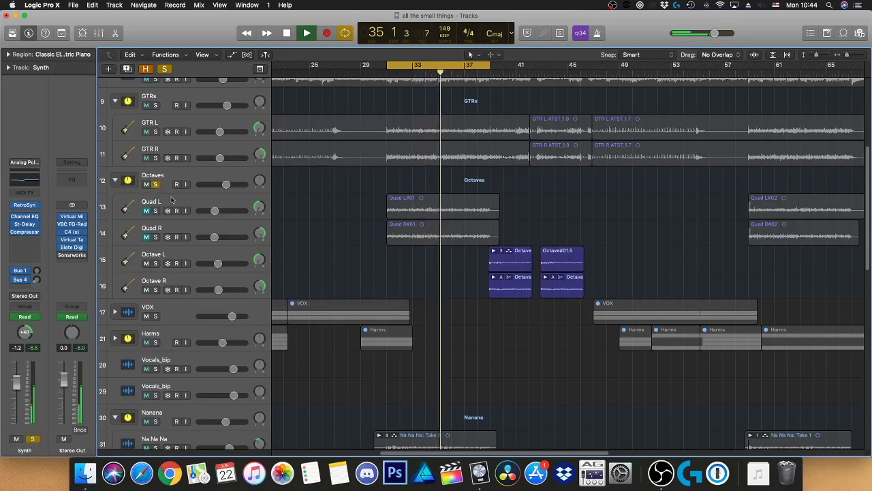
pyautogui.scroll(2, 181, 222)
pyautogui.click(155, 249)
pyautogui.click(155, 169)
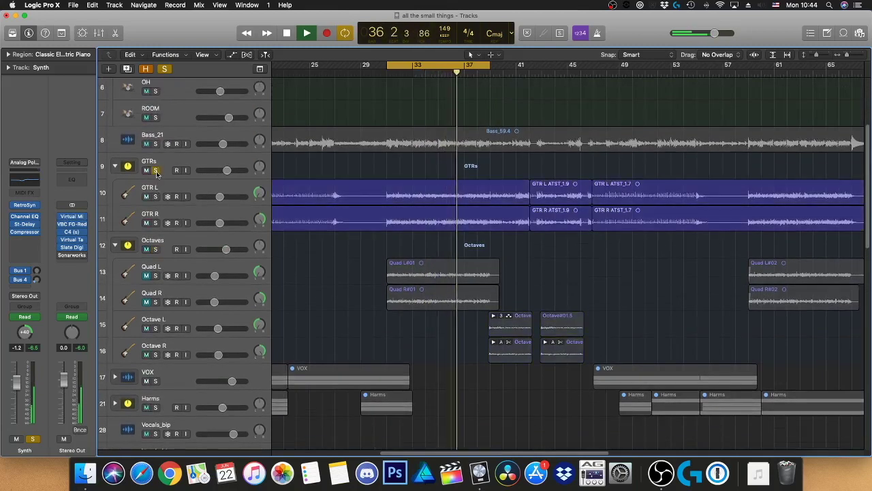
pyautogui.scroll(1, 235, 214)
pyautogui.scroll(3, 234, 215)
pyautogui.click(155, 232)
pyautogui.scroll(2, 155, 225)
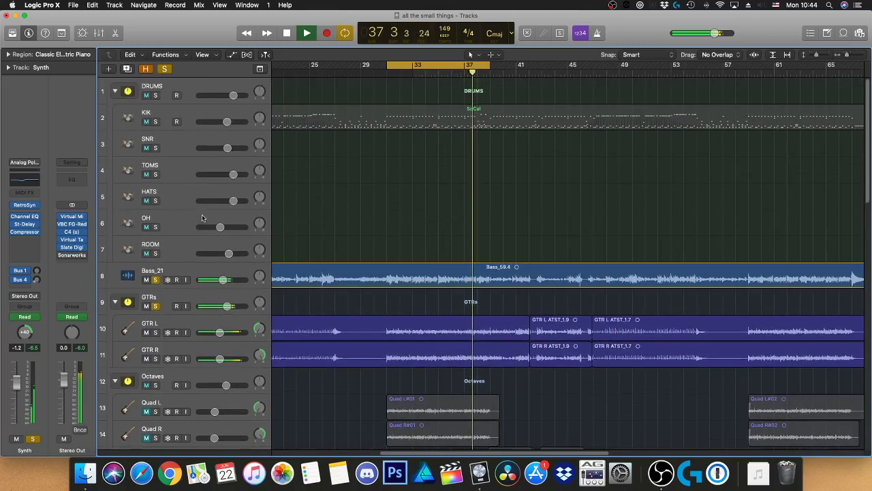
pyautogui.click(156, 95)
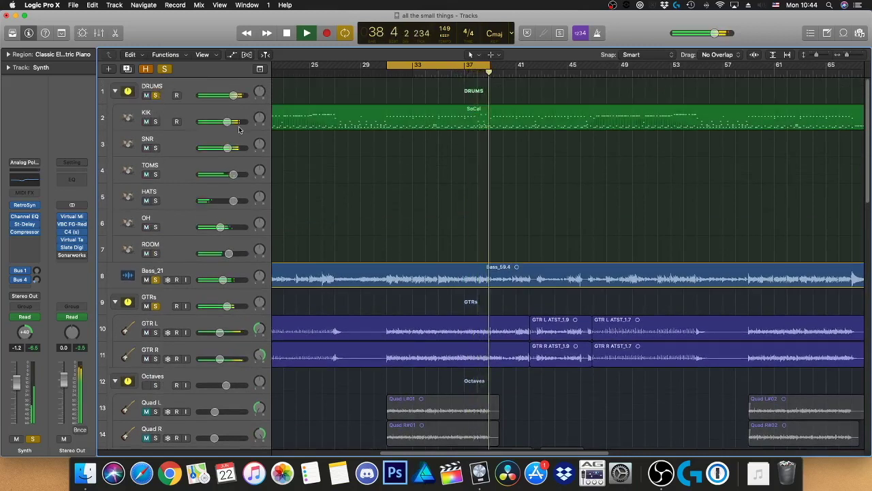
# Step: Toggle the Synth track's solo off and on twice to compare
pyautogui.scroll(-5, 379, 226)
pyautogui.scroll(-5, 379, 226)
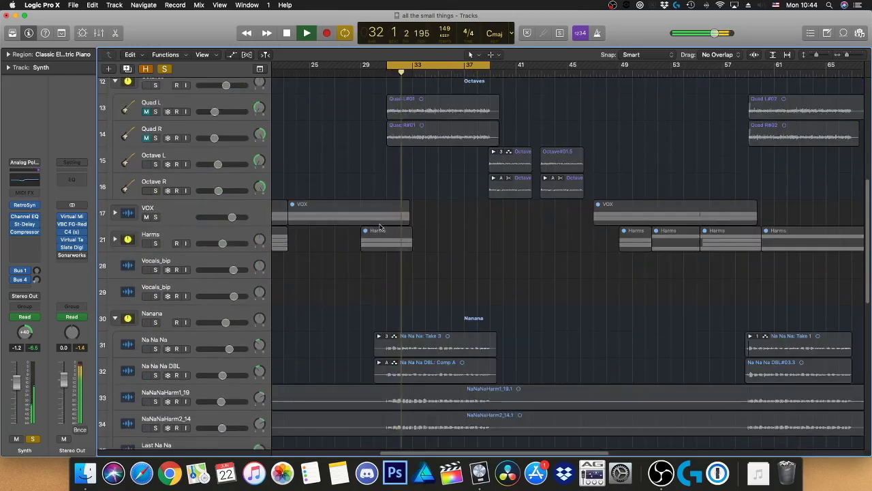
pyautogui.scroll(-8, 381, 227)
pyautogui.scroll(-5, 381, 227)
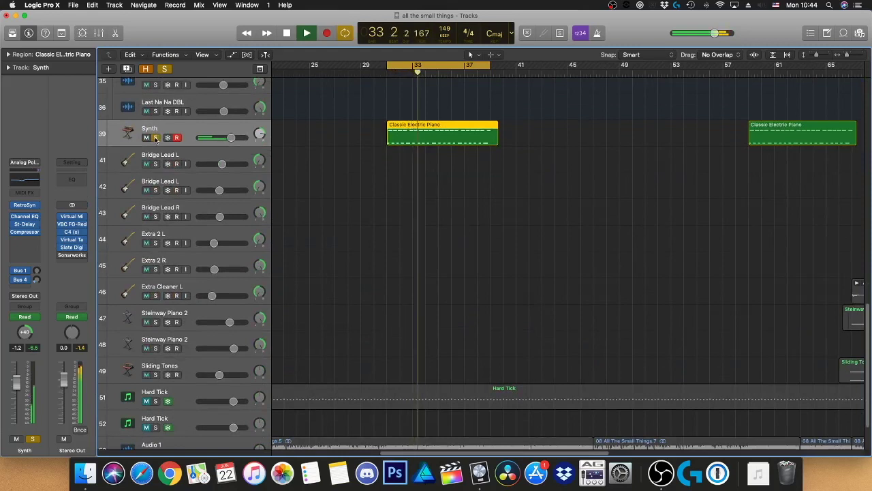
pyautogui.click(156, 138)
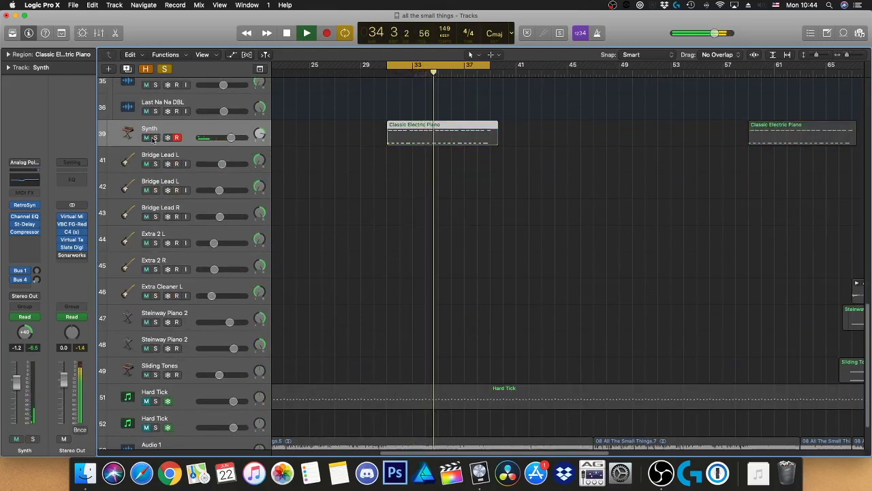
pyautogui.click(156, 137)
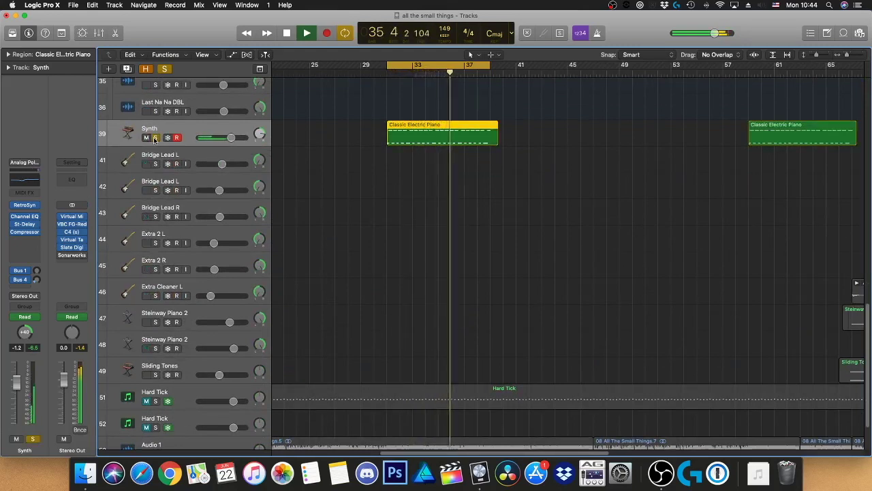
pyautogui.click(156, 137)
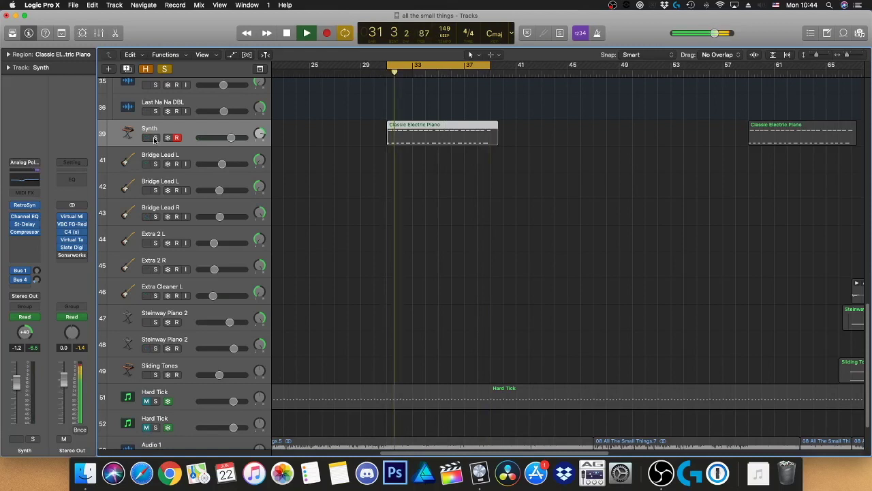
pyautogui.click(156, 138)
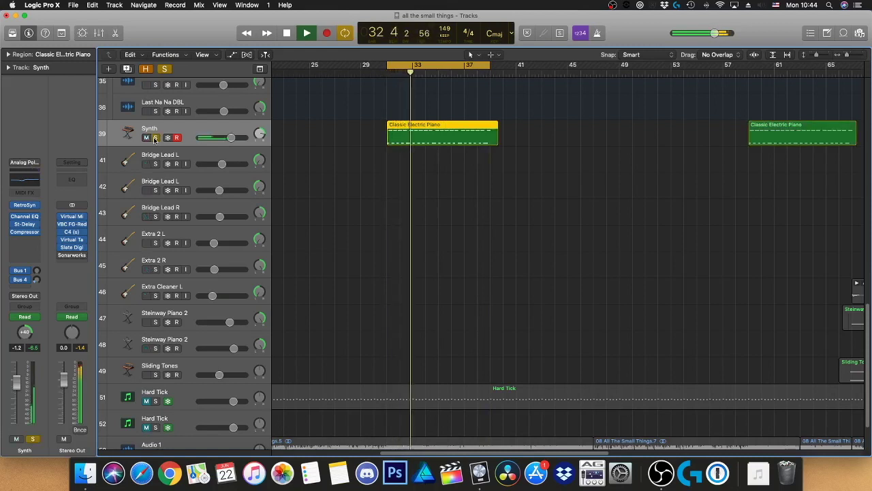
# Step: Audition the Nanana stack, stop playback, and leave the Synth track as the only solo
pyautogui.scroll(3, 353, 230)
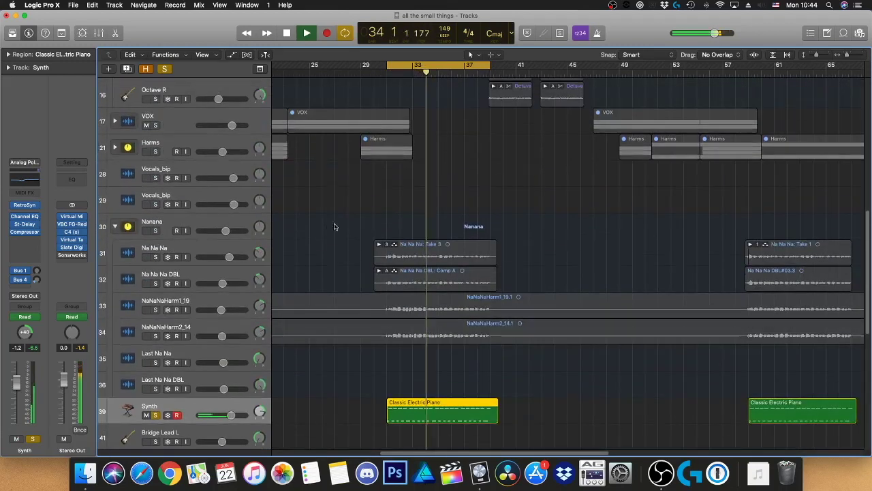
pyautogui.scroll(2, 334, 226)
pyautogui.scroll(3, 334, 226)
pyautogui.click(156, 302)
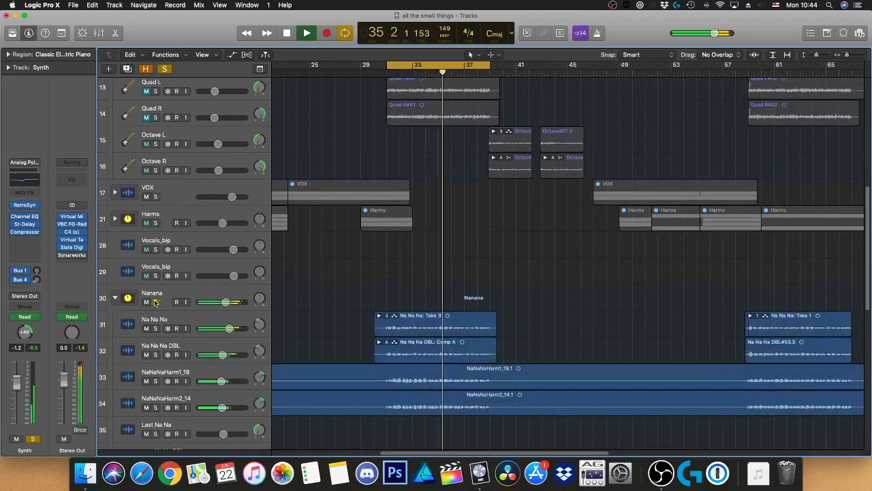
pyautogui.scroll(-3, 160, 273)
pyautogui.scroll(-3, 171, 177)
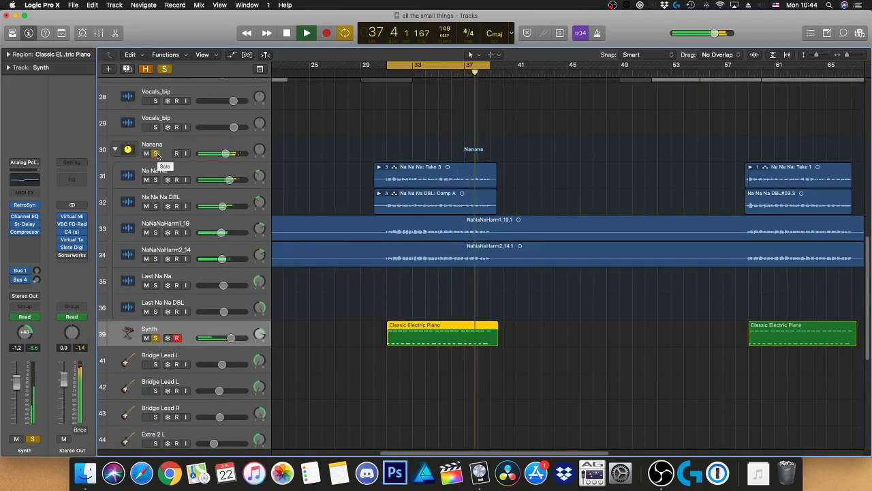
pyautogui.press('space')
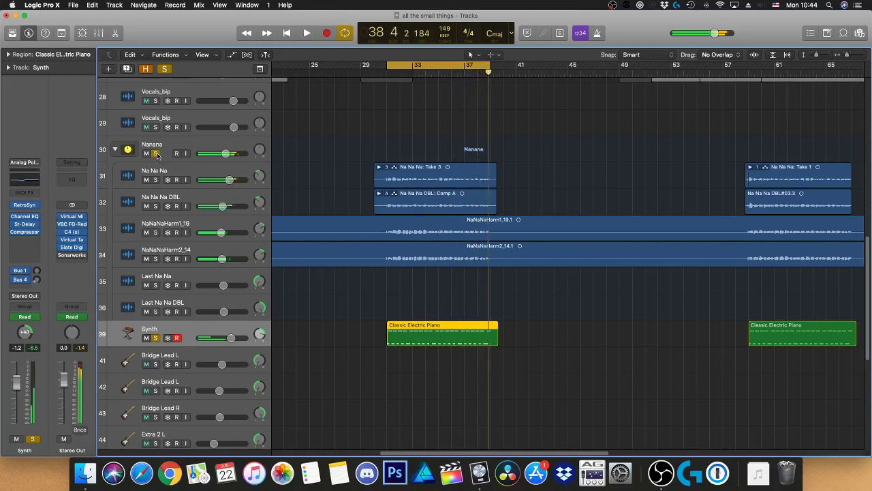
pyautogui.click(156, 153)
pyautogui.click(156, 338)
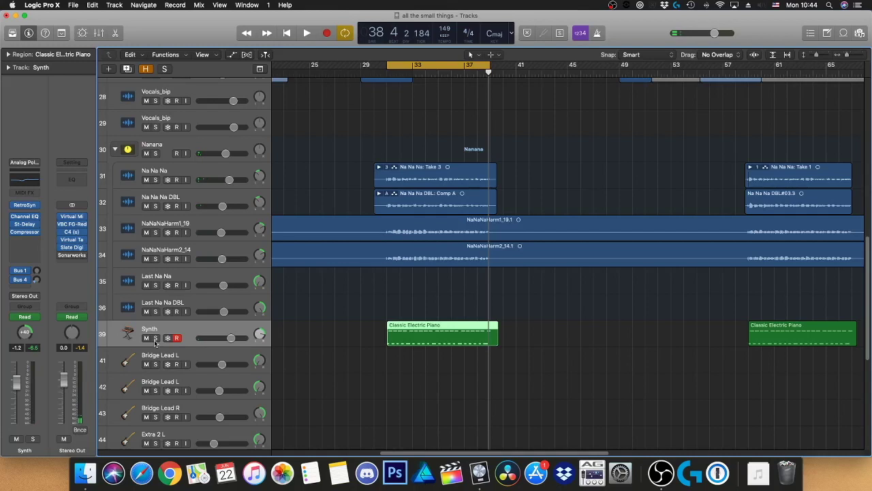
pyautogui.click(156, 339)
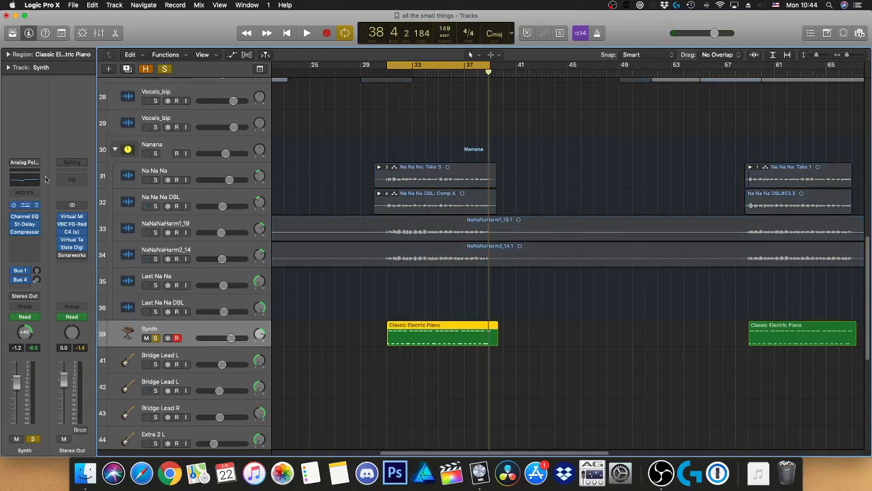
# Step: Inspect the Synth's Retro Synth (Digital Waves) window and close it
pyautogui.press('v')
pyautogui.moveTo(256, 36); pyautogui.dragTo(468, 50)
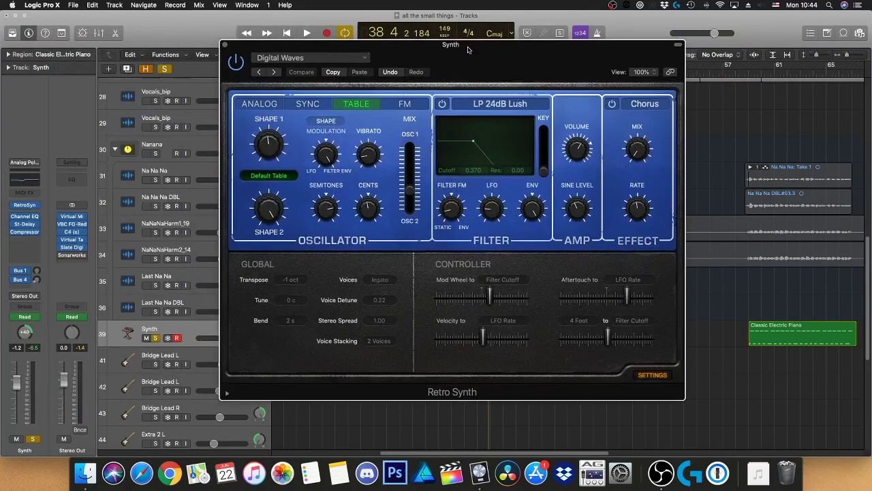
pyautogui.click(225, 45)
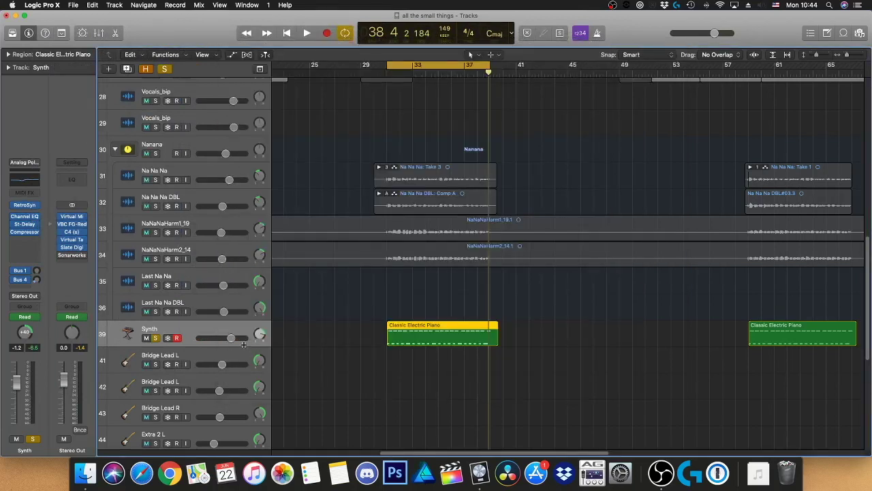
# Step: Unsolo the Synth track and scroll right toward bar 67
pyautogui.click(155, 338)
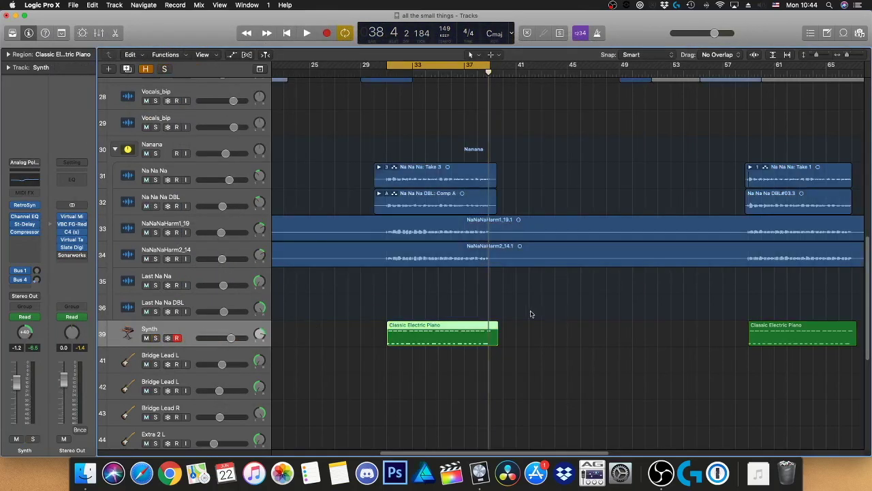
pyautogui.scroll(-3, 529, 303)
pyautogui.scroll(-6, 528, 296)
pyautogui.hscroll(1, 527, 297)
pyautogui.hscroll(5, 527, 298)
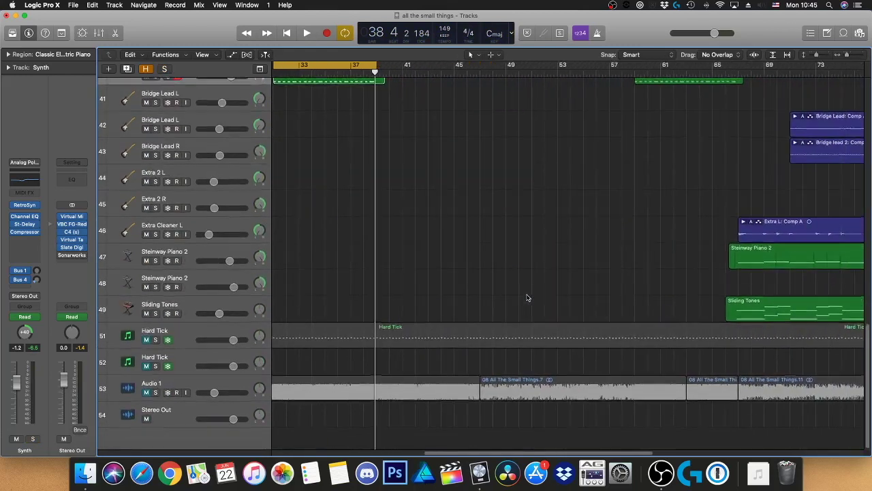
pyautogui.scroll(5, 528, 293)
pyautogui.hscroll(4, 536, 276)
pyautogui.hscroll(4, 532, 273)
pyautogui.hscroll(1, 517, 253)
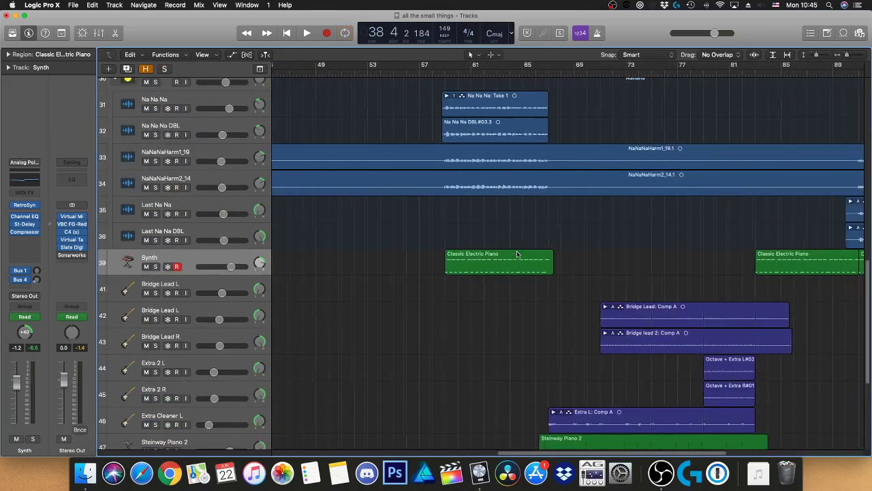
pyautogui.hscroll(3, 532, 266)
pyautogui.hscroll(1, 548, 276)
pyautogui.scroll(-4, 548, 274)
pyautogui.scroll(-2, 476, 85)
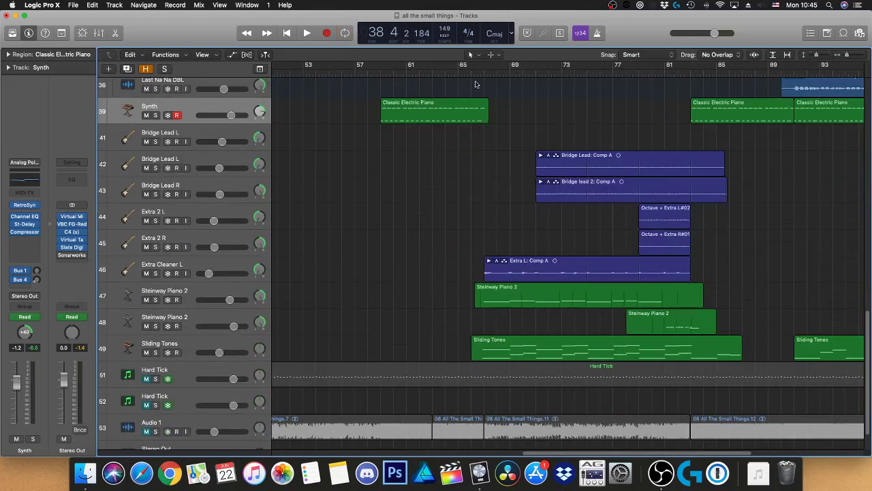
# Step: Loop bars 67–86, inspect Sliding Tones' Retro Synth, and solo that track
pyautogui.moveTo(479, 64); pyautogui.dragTo(742, 65)
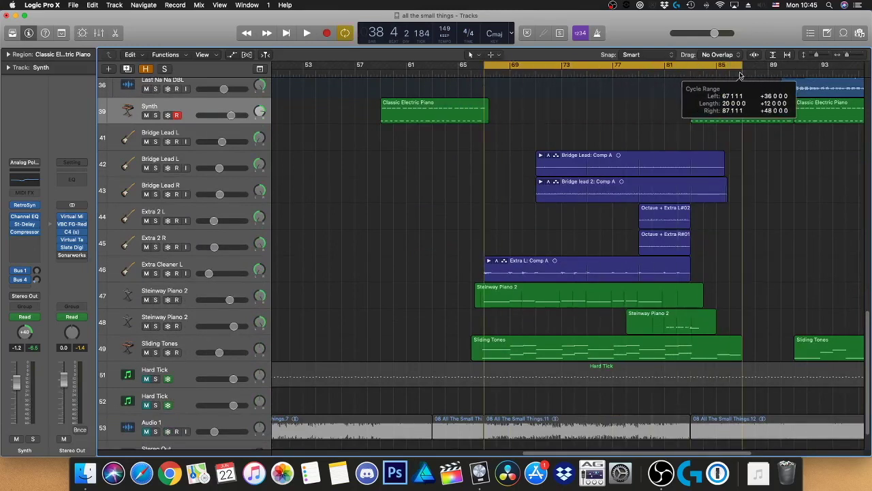
pyautogui.click(201, 347)
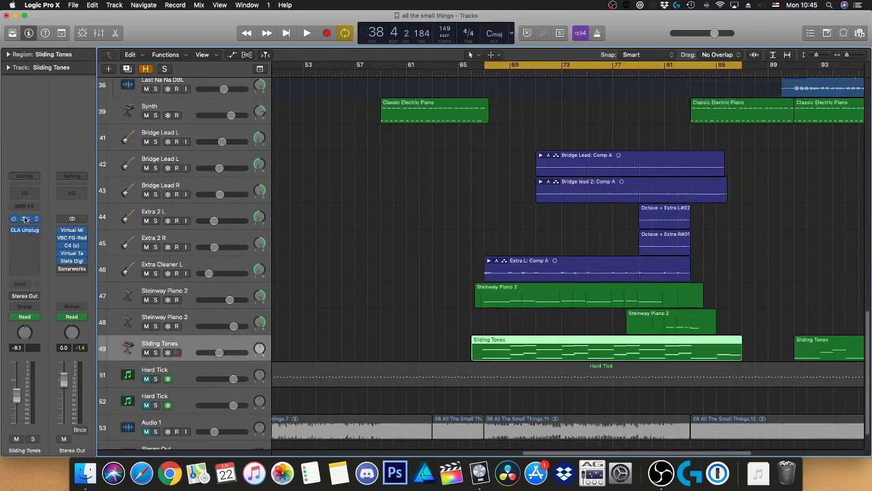
pyautogui.click(24, 218)
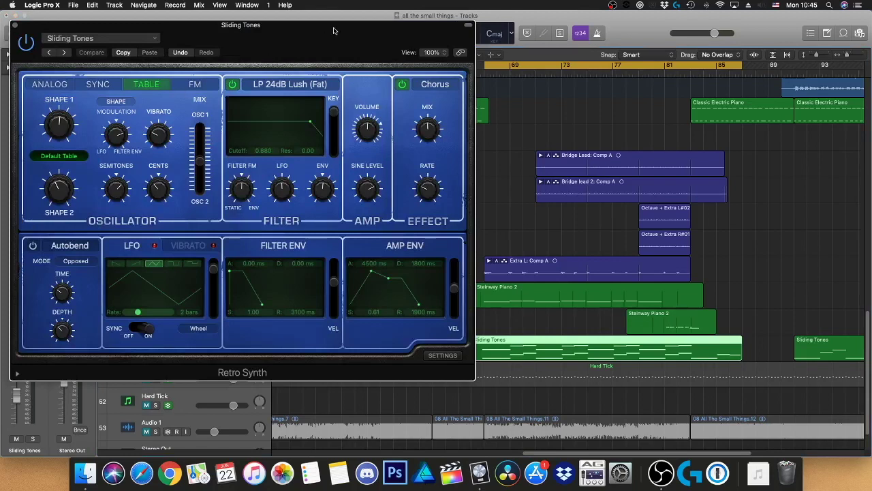
pyautogui.moveTo(321, 29); pyautogui.dragTo(454, 33)
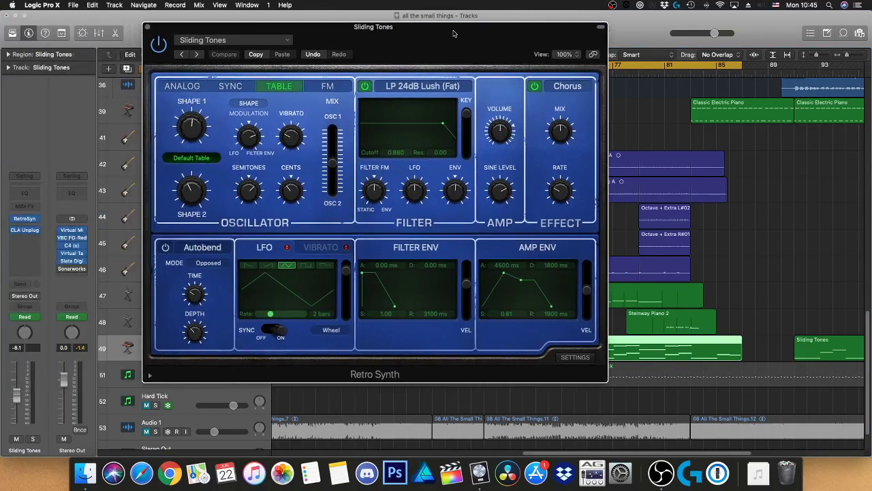
pyautogui.click(146, 28)
pyautogui.click(156, 353)
# Step: Play the loop, disarm recording on Sliding Tones, and keep it soloed
pyautogui.press('space')
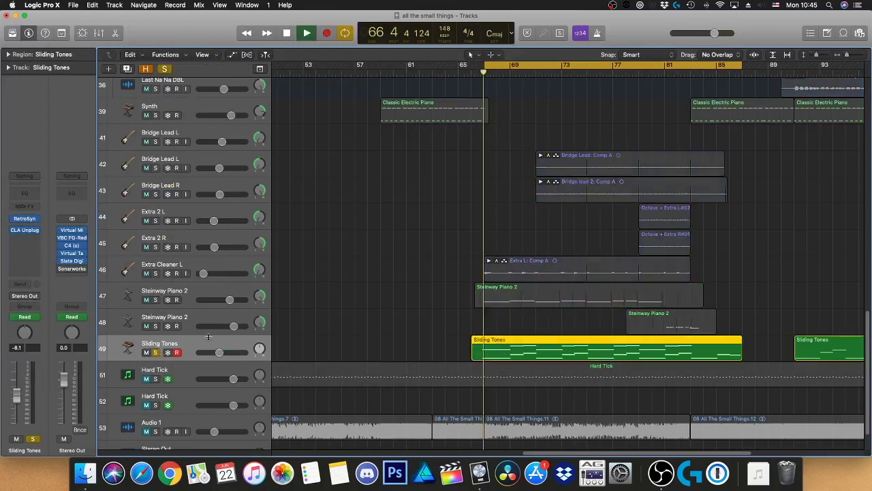
pyautogui.click(176, 353)
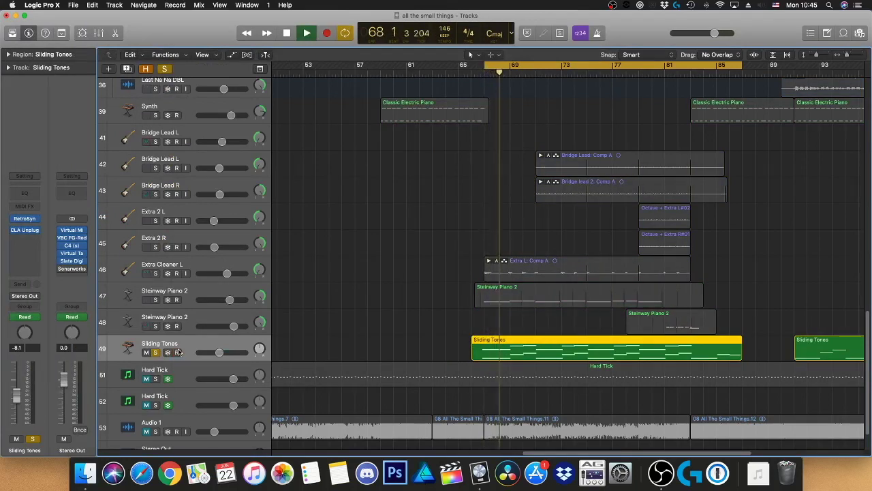
pyautogui.click(155, 352)
pyautogui.scroll(5, 196, 282)
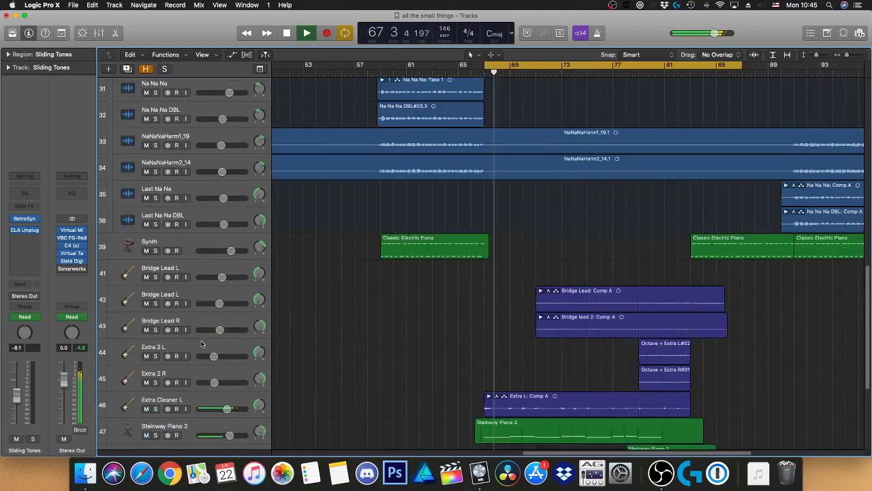
pyautogui.scroll(5, 196, 282)
pyautogui.scroll(5, 196, 282)
pyautogui.scroll(-5, 385, 205)
pyautogui.scroll(-10, 385, 205)
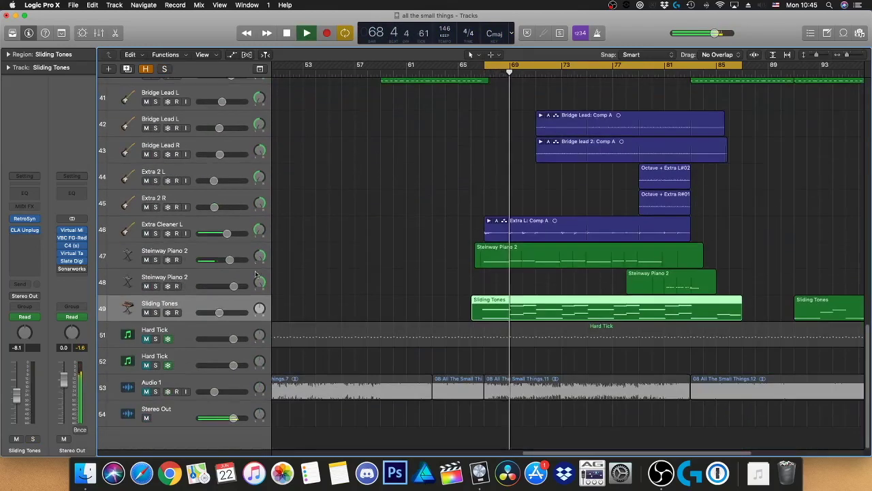
pyautogui.click(155, 312)
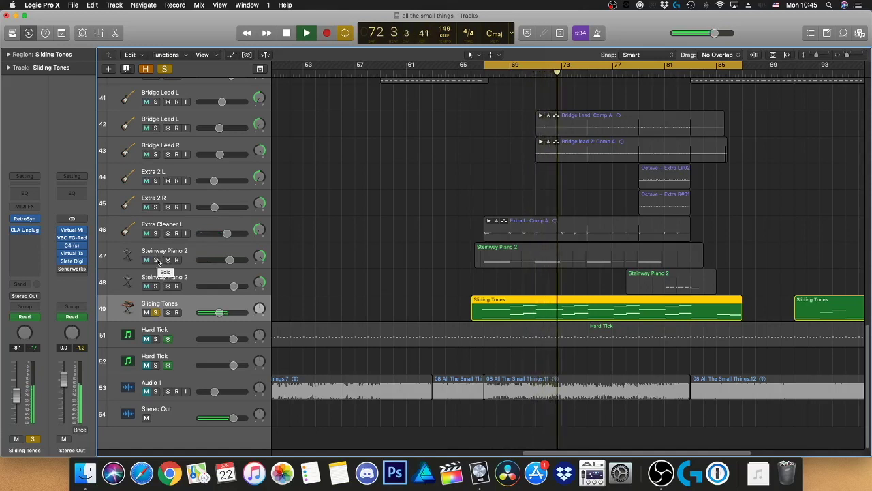
# Step: Add both Steinway Piano 2, Extra Cleaner L, Extra 2 L/R and Bridge Lead L/R to the solo, replaying from bar 67
pyautogui.click(155, 260)
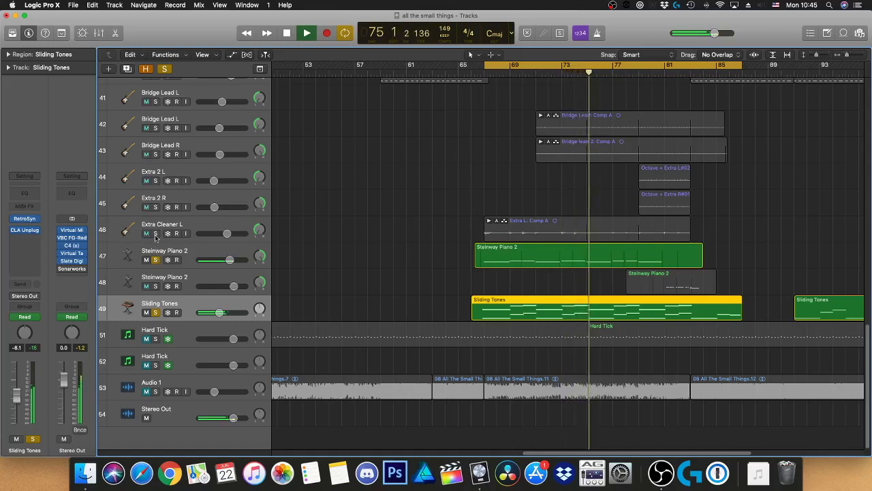
pyautogui.click(156, 234)
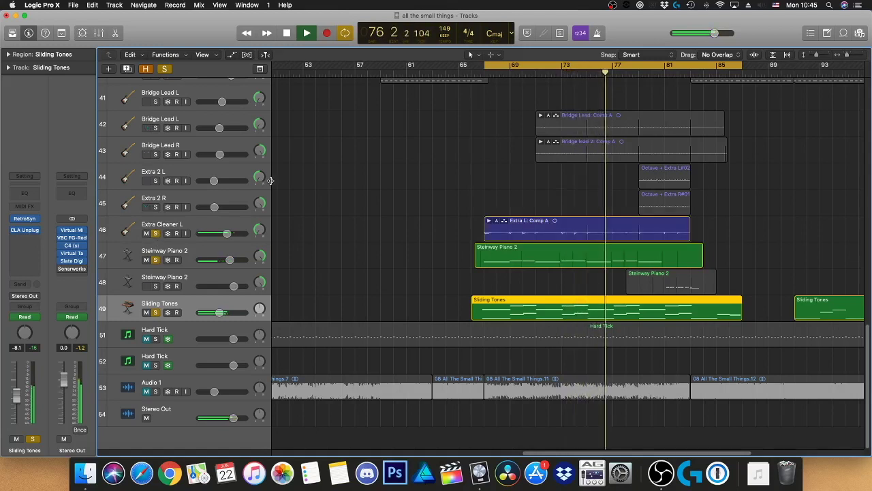
pyautogui.click(156, 286)
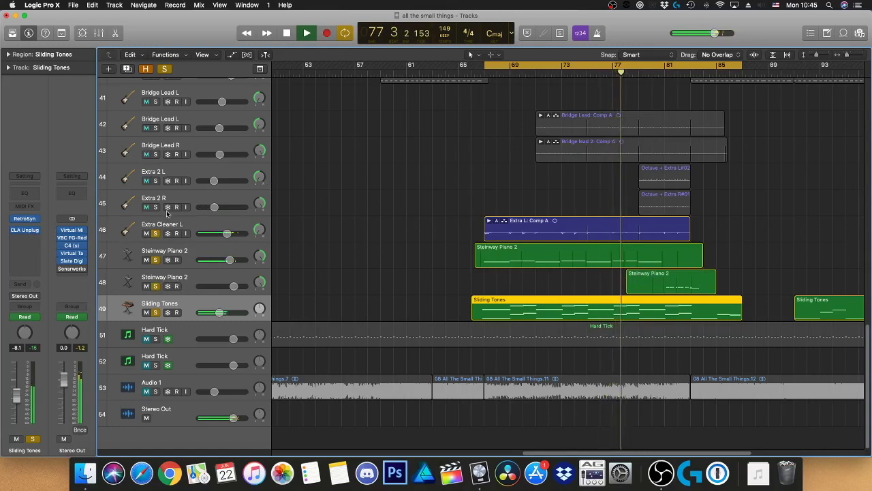
pyautogui.click(156, 206)
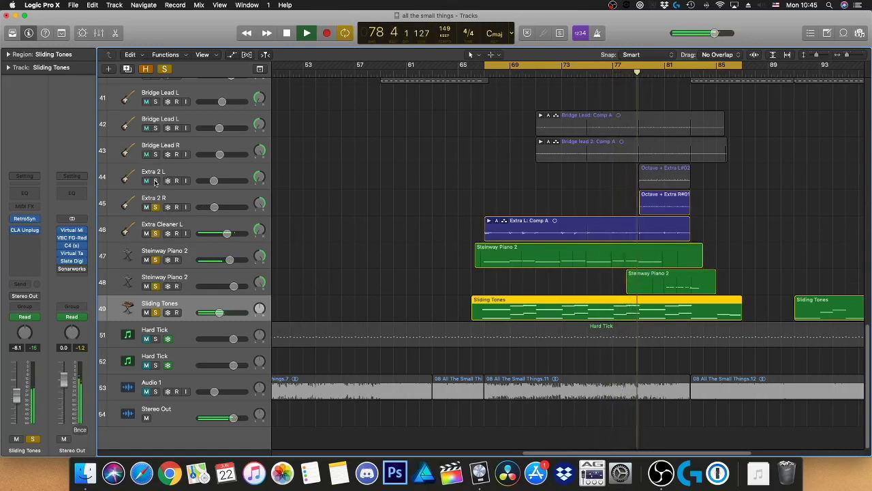
pyautogui.click(156, 181)
pyautogui.click(155, 154)
pyautogui.click(155, 128)
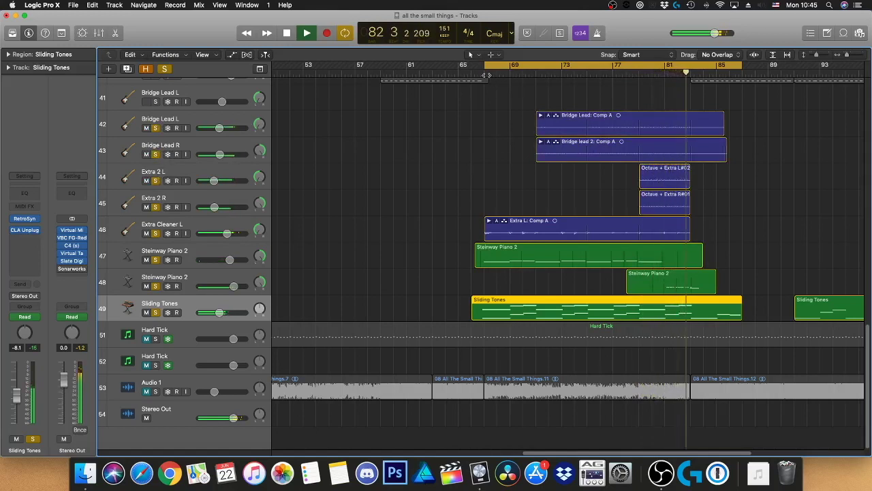
pyautogui.click(486, 75)
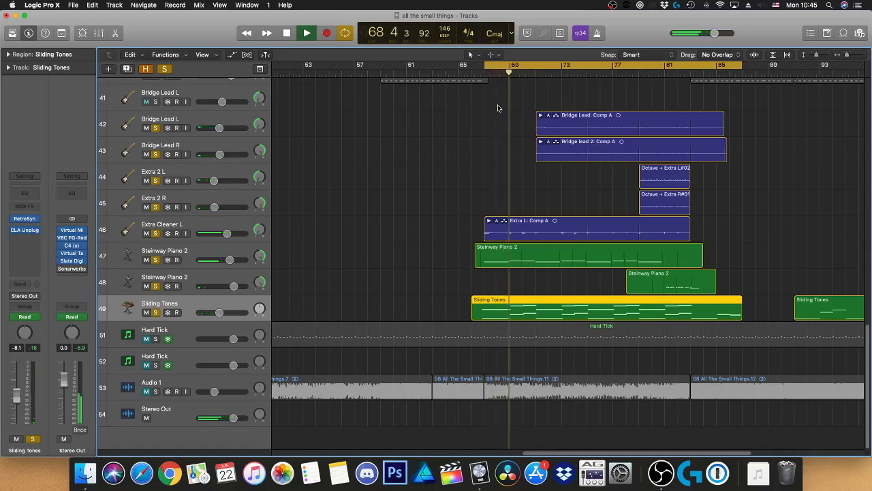
# Step: Solo the DRUMS folder and mute its ROOM track during playback
pyautogui.scroll(10, 546, 204)
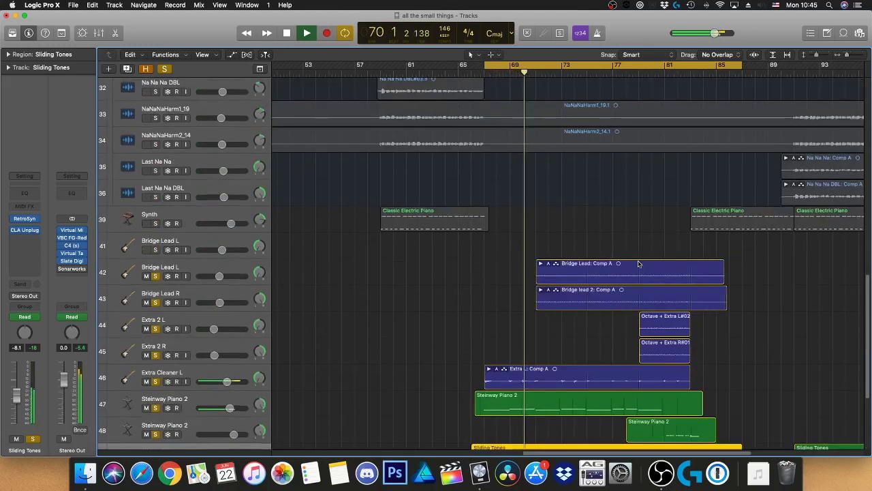
pyautogui.scroll(10, 467, 175)
pyautogui.scroll(10, 415, 162)
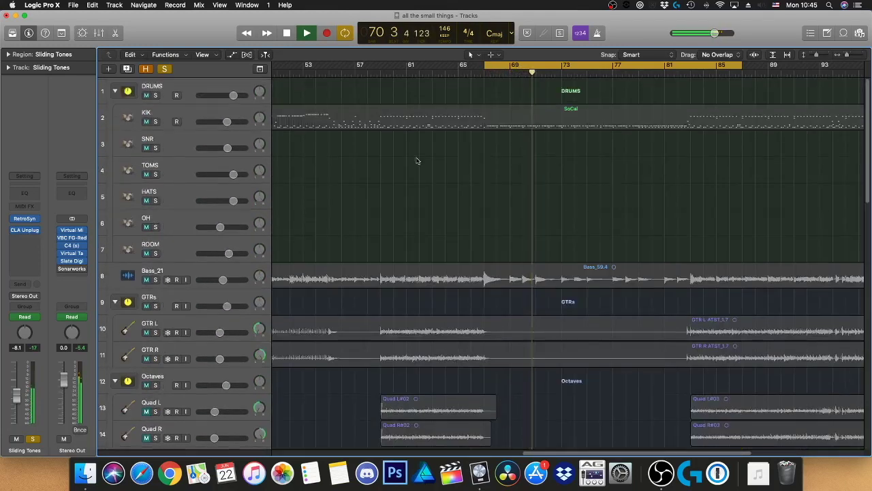
pyautogui.click(155, 94)
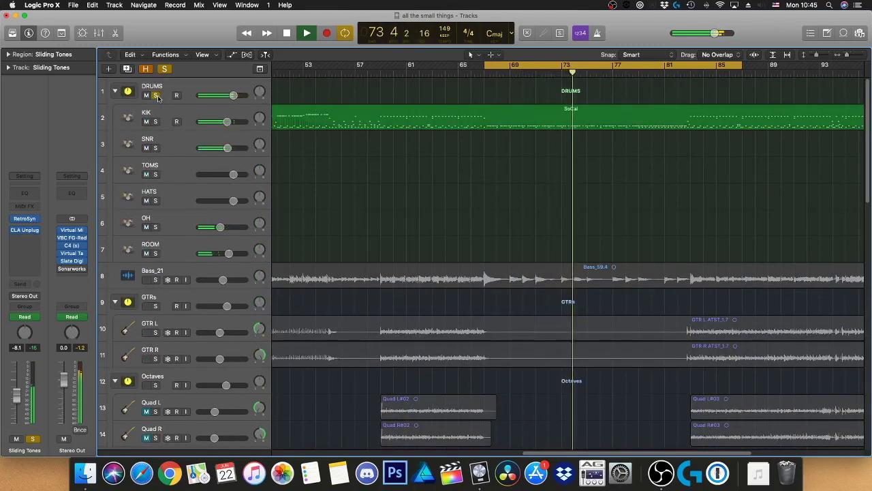
pyautogui.click(182, 253)
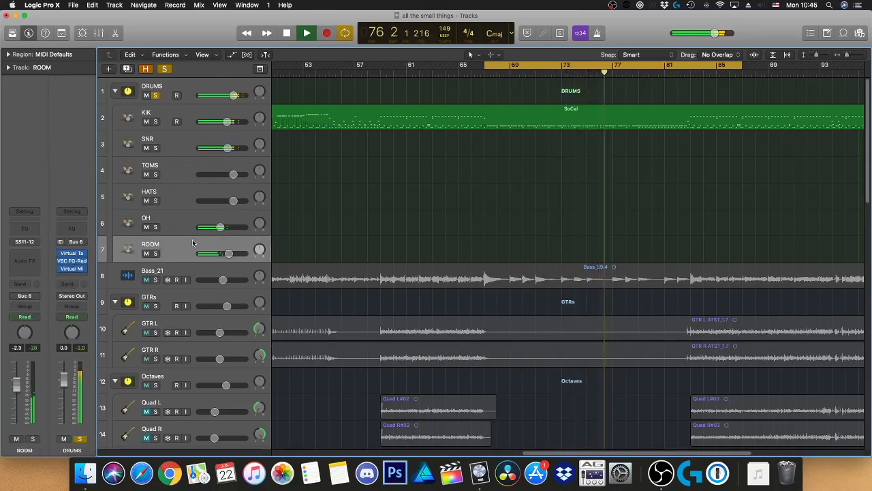
pyautogui.click(146, 253)
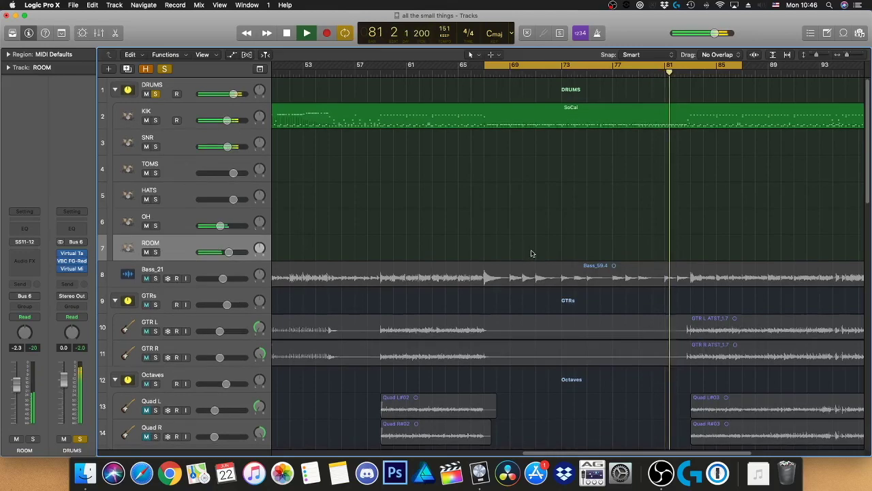
pyautogui.scroll(-10, 530, 252)
pyautogui.scroll(-10, 539, 259)
pyautogui.scroll(-2, 545, 265)
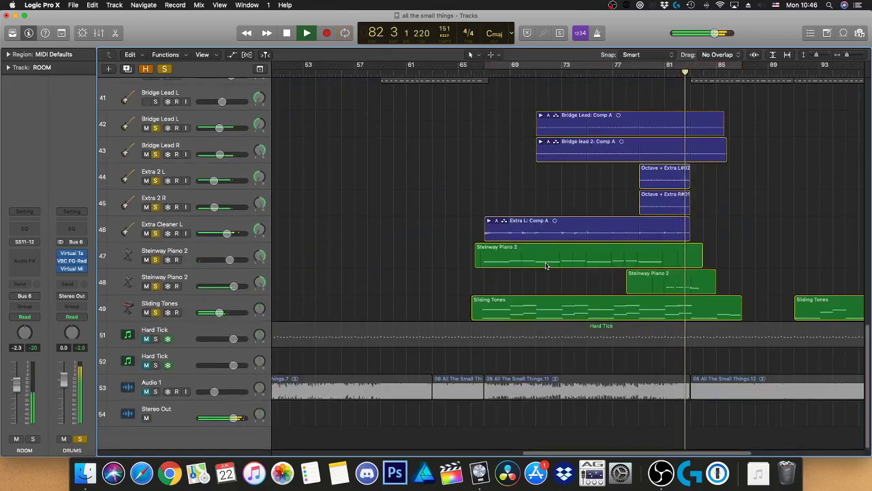
pyautogui.hscroll(5, 614, 269)
pyautogui.scroll(10, 608, 262)
pyautogui.scroll(-10, 608, 263)
pyautogui.press('space')
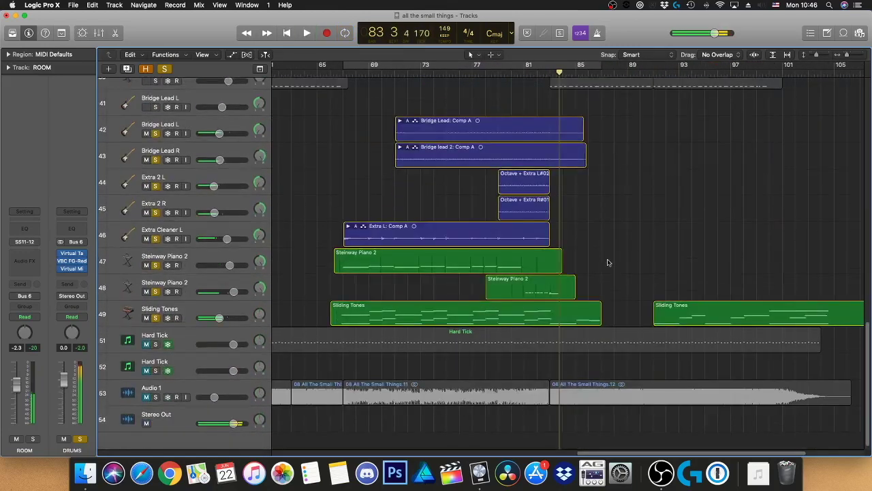
pyautogui.scroll(8, 609, 259)
pyautogui.scroll(1, 409, 252)
pyautogui.click(172, 229)
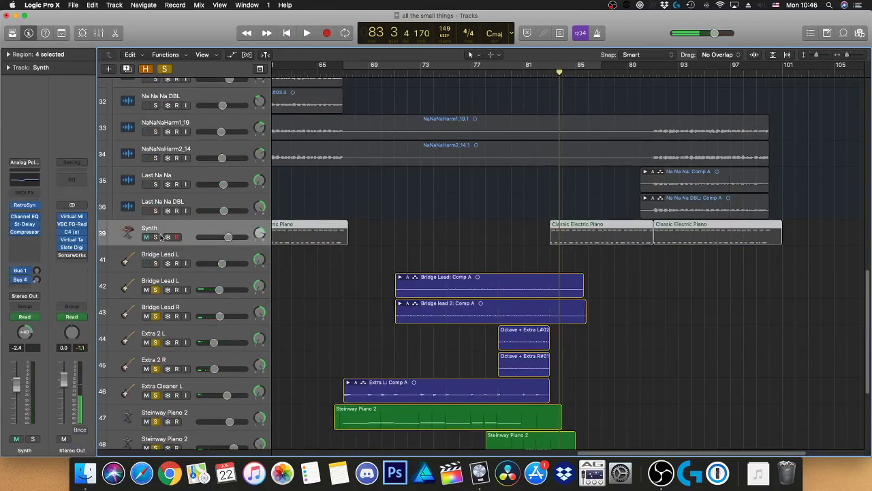
pyautogui.click(157, 237)
pyautogui.press('space')
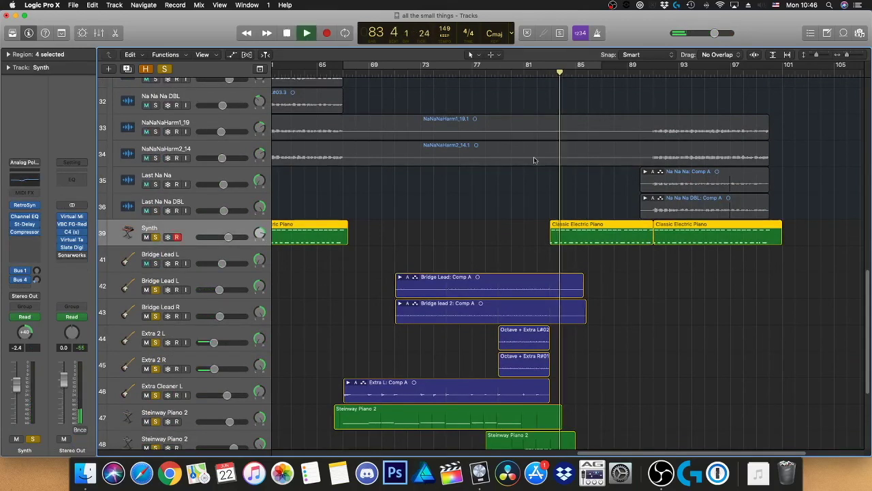
pyautogui.scroll(3, 314, 229)
pyautogui.scroll(3, 314, 229)
pyautogui.click(155, 233)
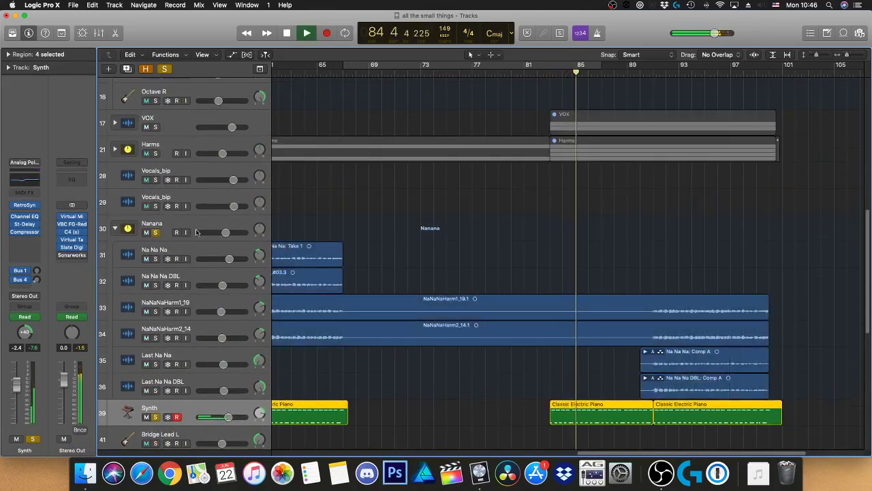
pyautogui.scroll(3, 197, 229)
pyautogui.click(155, 216)
pyautogui.click(155, 241)
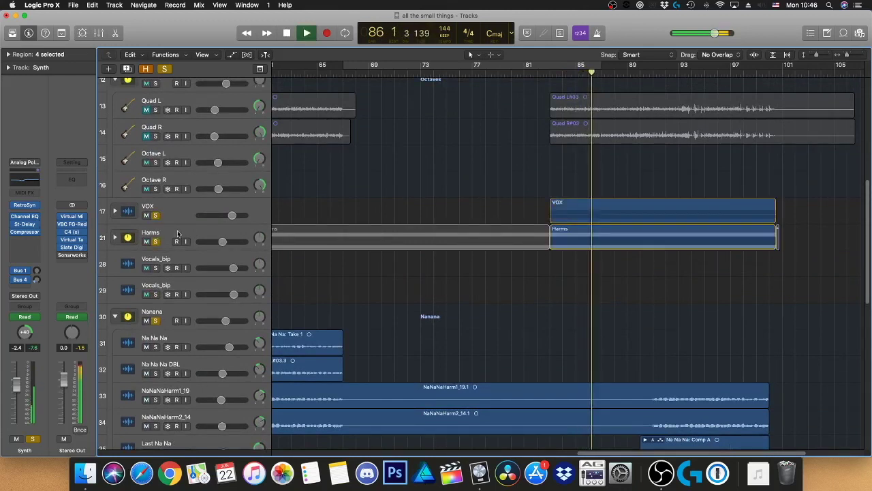
pyautogui.scroll(3, 205, 252)
pyautogui.scroll(2, 219, 256)
pyautogui.click(156, 227)
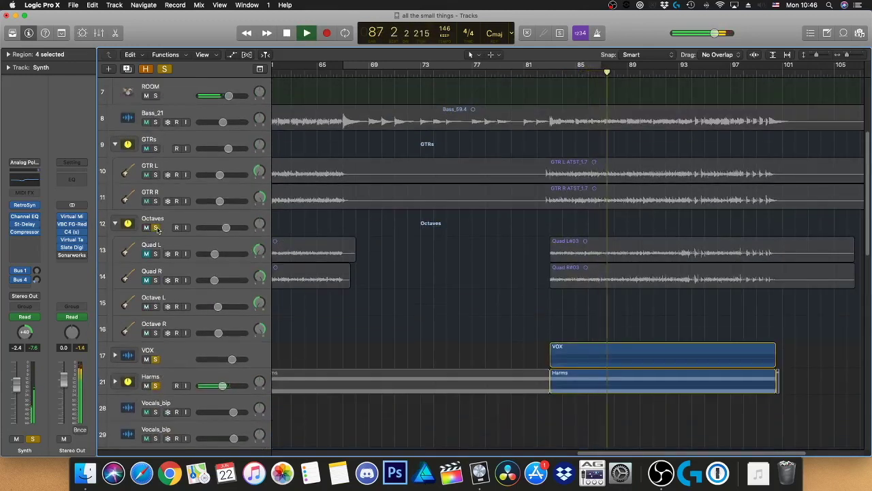
pyautogui.click(155, 149)
pyautogui.scroll(2, 156, 163)
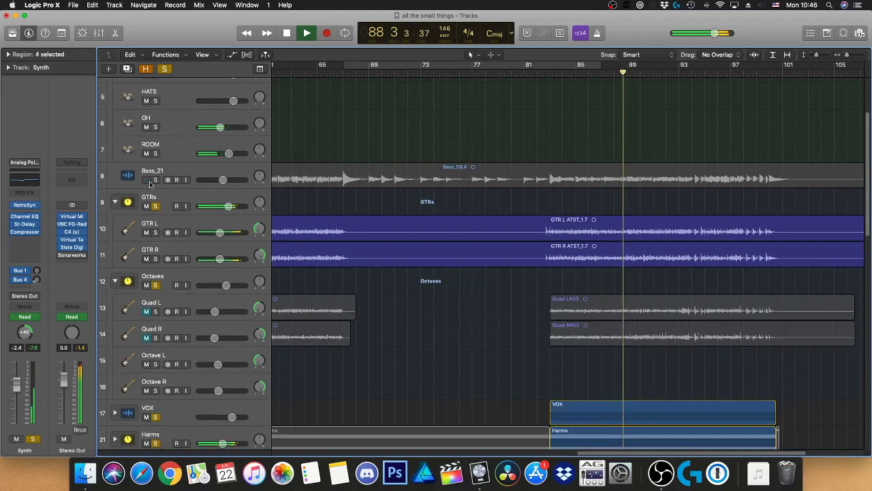
pyautogui.click(155, 180)
pyautogui.scroll(3, 156, 182)
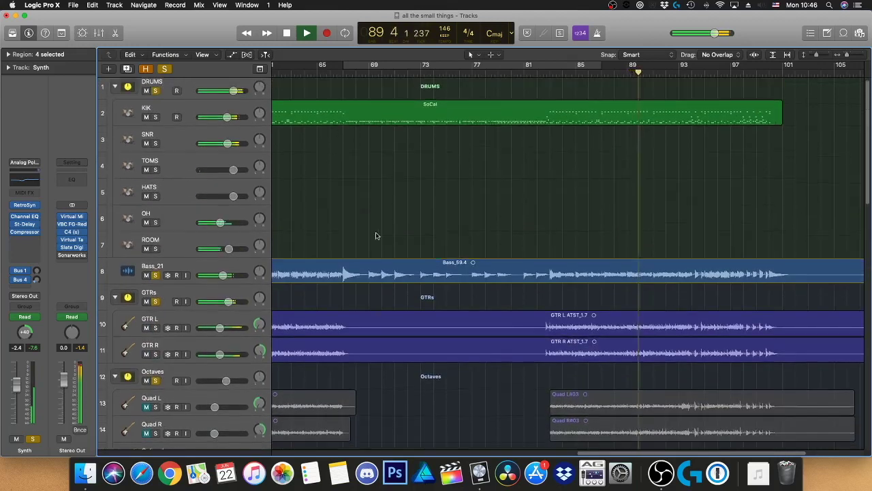
pyautogui.scroll(-7, 292, 181)
pyautogui.press('ctrl+alt+super+s')
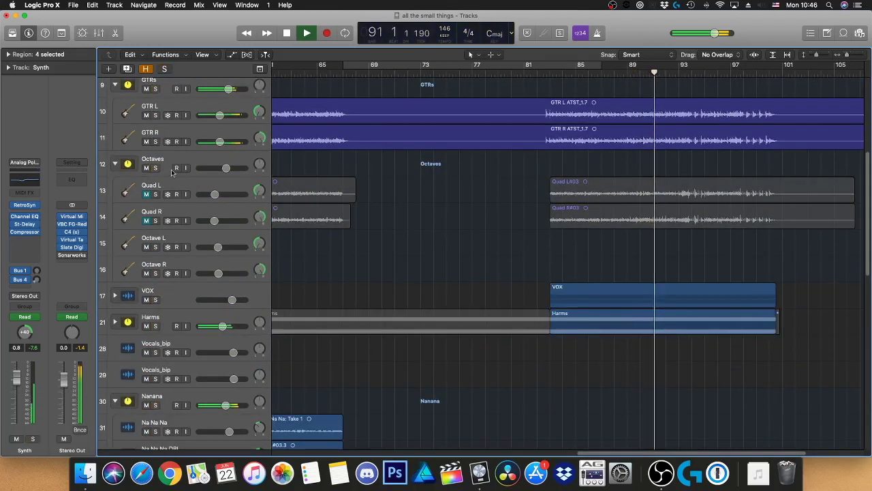
pyautogui.scroll(-3, 572, 250)
pyautogui.scroll(-5, 574, 251)
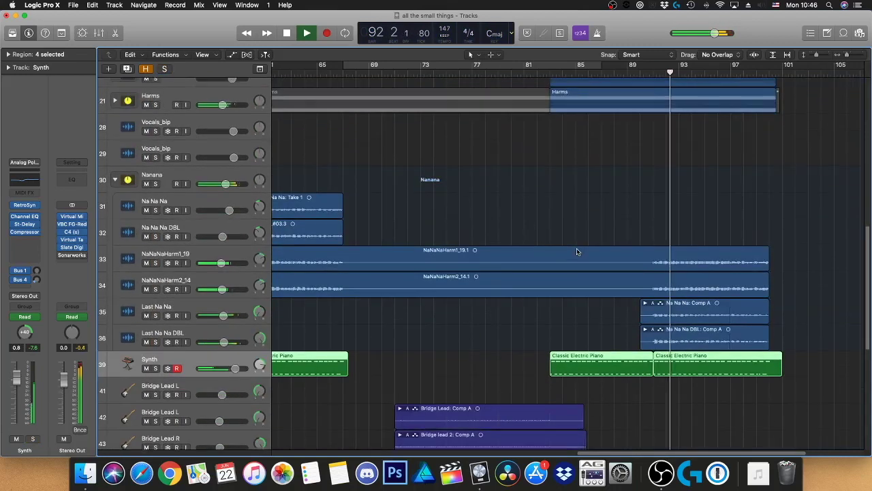
pyautogui.scroll(-3, 577, 250)
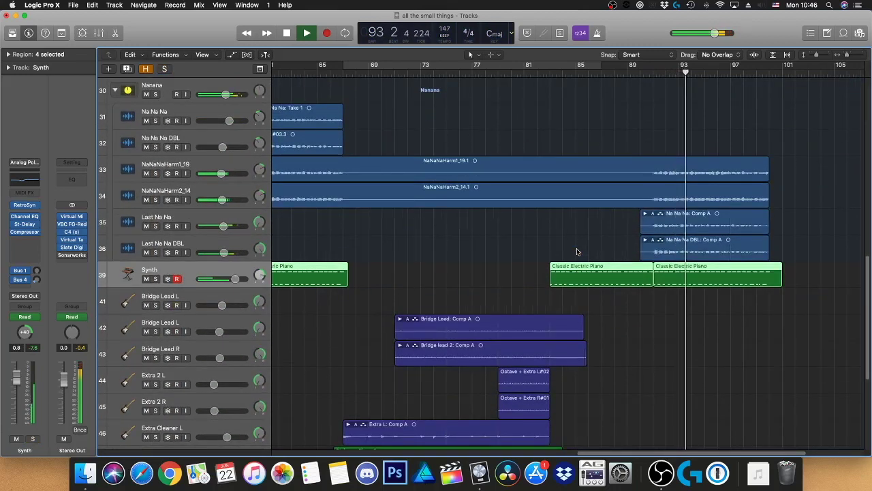
pyautogui.hscroll(2, 577, 250)
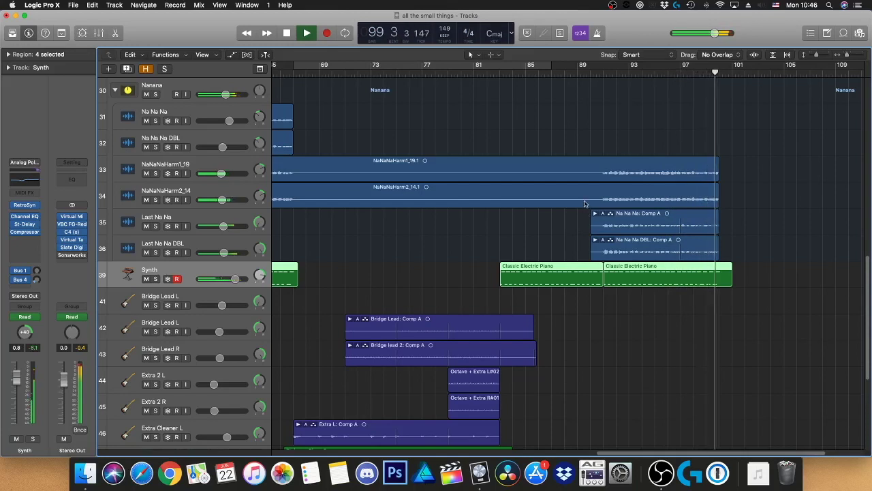
pyautogui.scroll(-5, 638, 241)
pyautogui.scroll(-3, 749, 293)
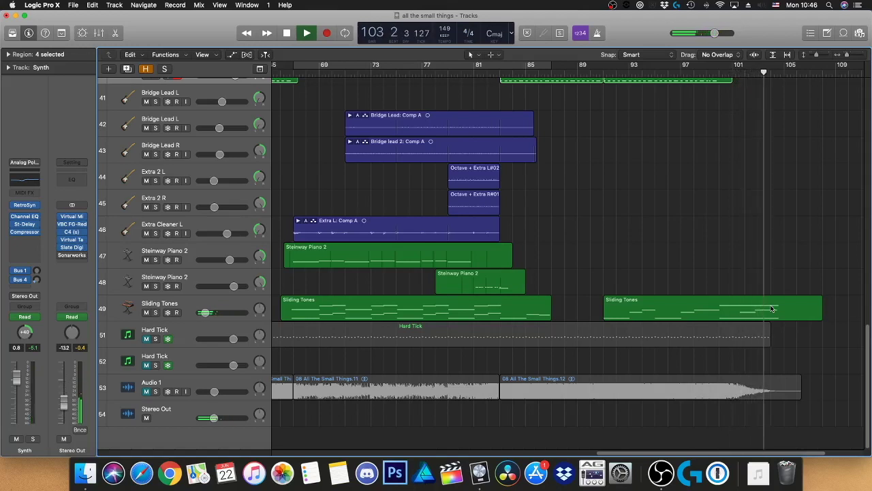
pyautogui.press('space')
pyautogui.press('space')
pyautogui.scroll(5, 698, 291)
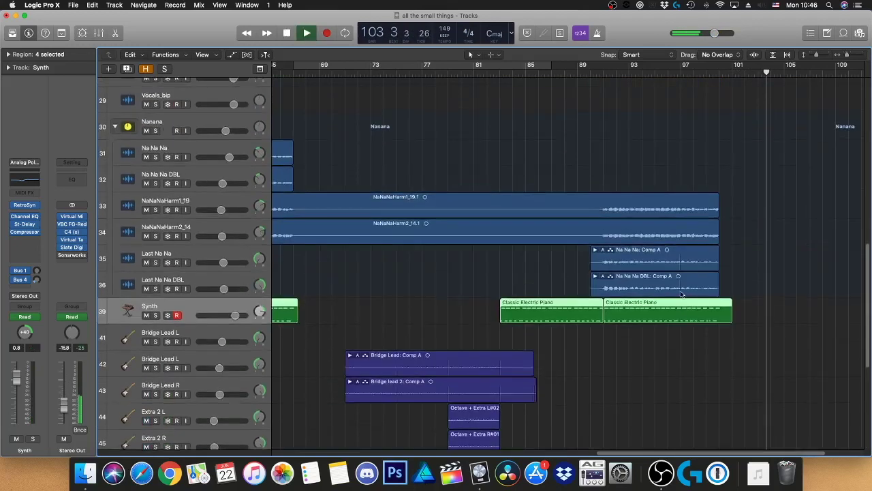
pyautogui.scroll(5, 697, 292)
pyautogui.scroll(5, 697, 291)
pyautogui.scroll(5, 697, 291)
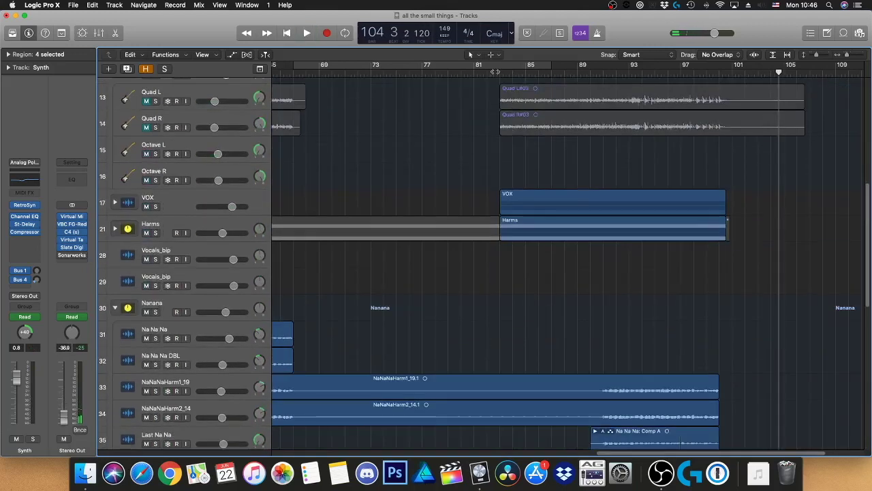
# Step: Loop bars 83–99, expand the VOX stack, and inspect Waves Tune (C Major) on Vocals
pyautogui.moveTo(500, 65); pyautogui.dragTo(719, 66)
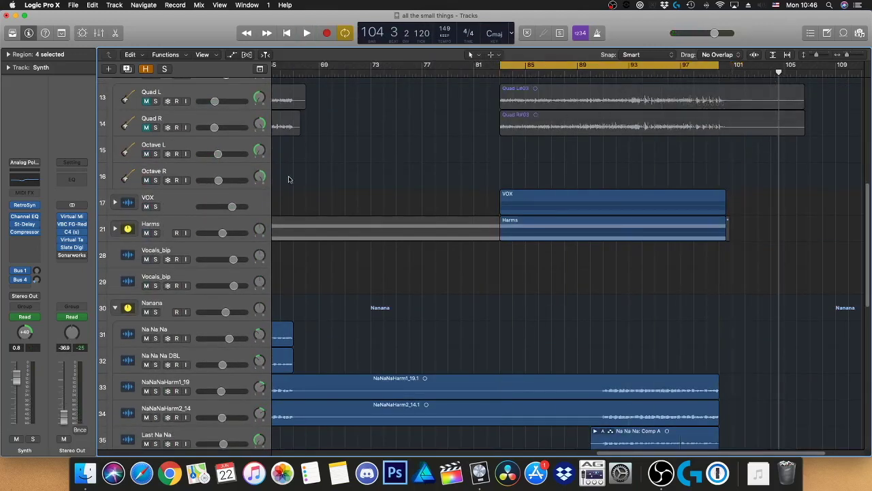
pyautogui.click(182, 201)
pyautogui.click(114, 202)
pyautogui.click(169, 226)
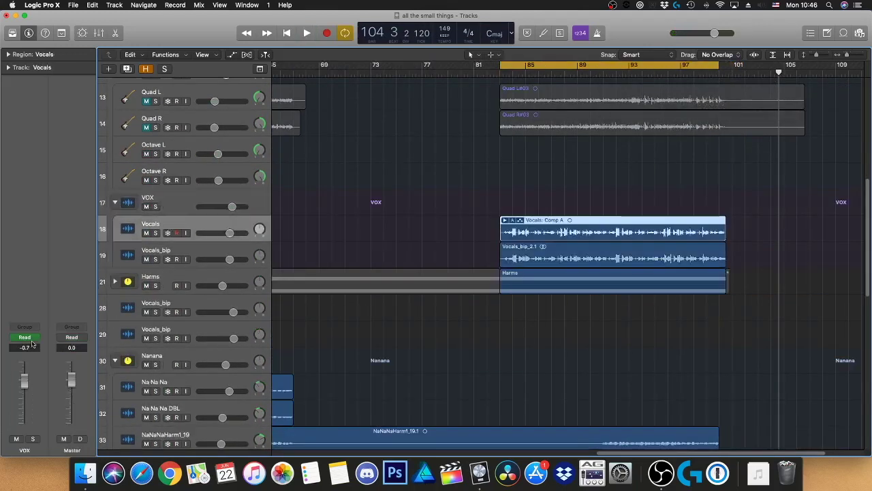
pyautogui.press('v')
pyautogui.click(504, 71)
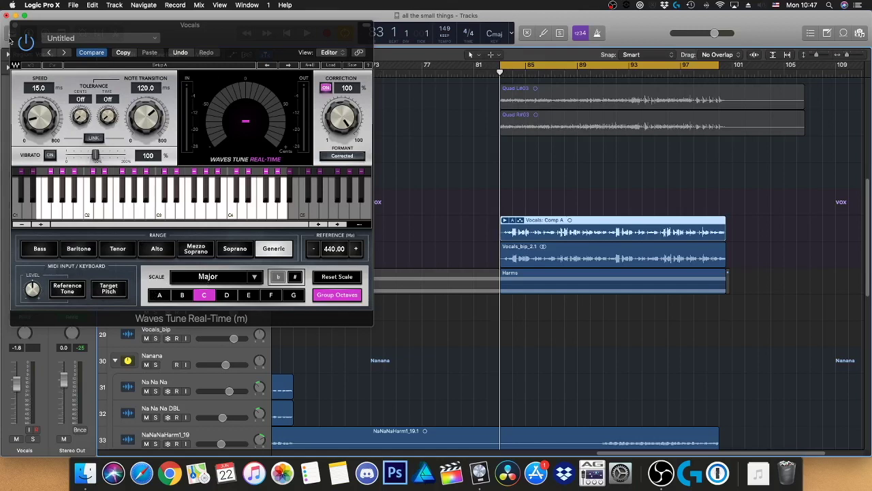
pyautogui.click(15, 26)
# Step: Select Vocals_bip, zoom in around bar 83, and make the track lanes taller
pyautogui.click(181, 253)
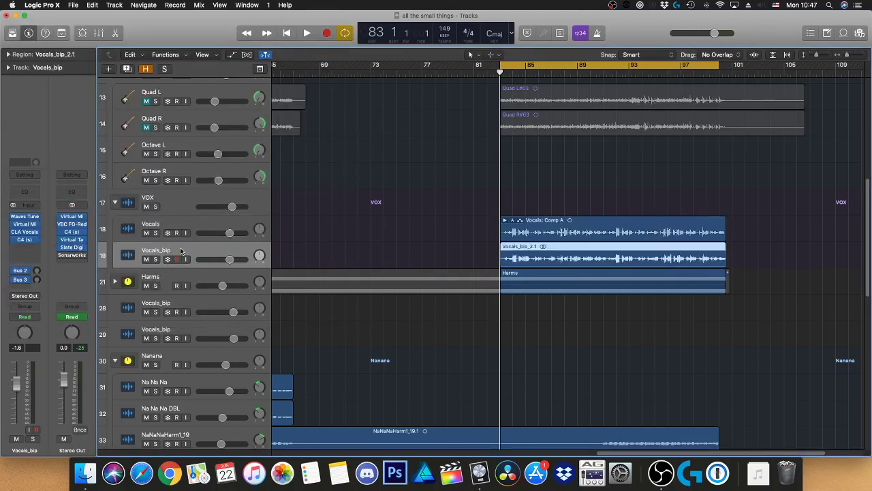
pyautogui.press('super+Right')
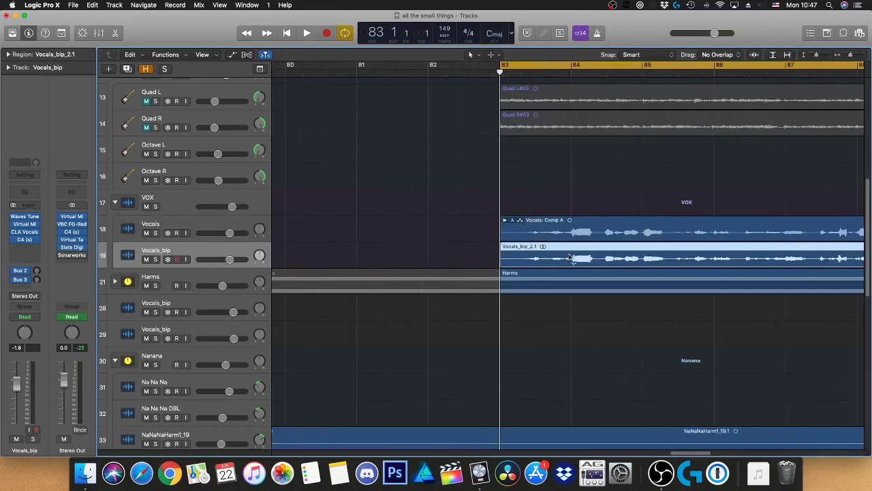
pyautogui.press('super+Down')
pyautogui.hscroll(4, 570, 256)
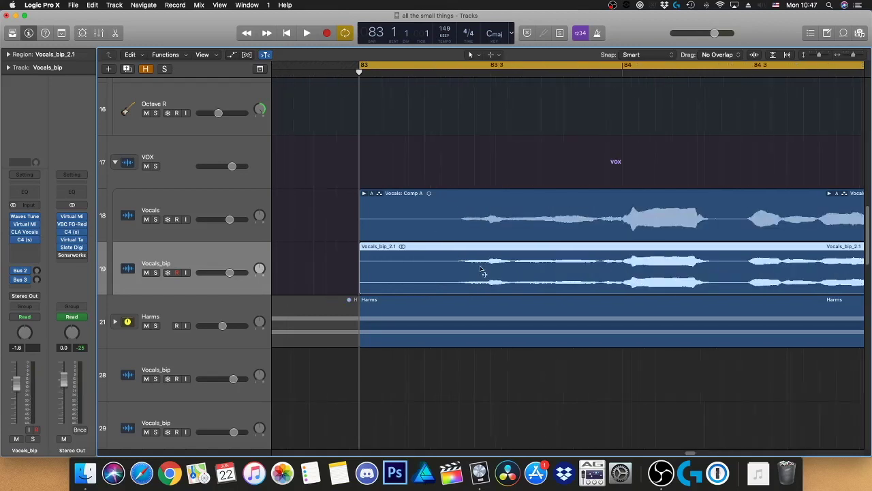
pyautogui.scroll(-5, 497, 273)
pyautogui.hscroll(5, 553, 276)
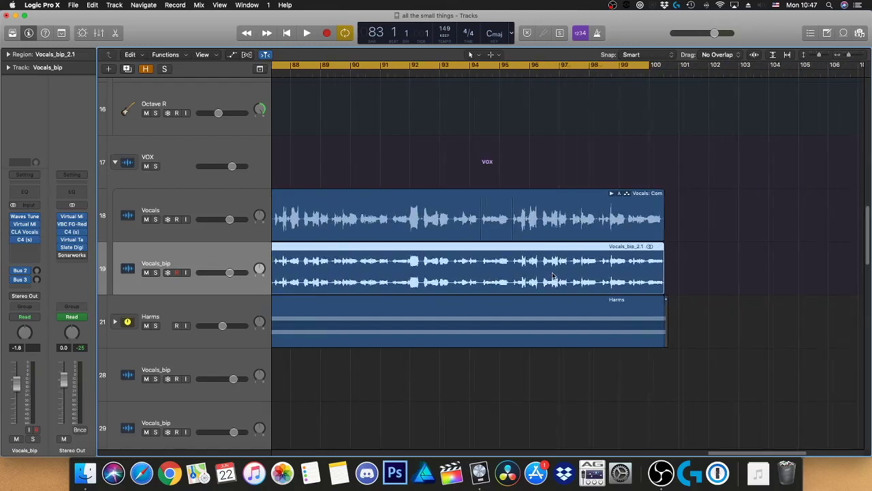
pyautogui.hscroll(-5, 553, 276)
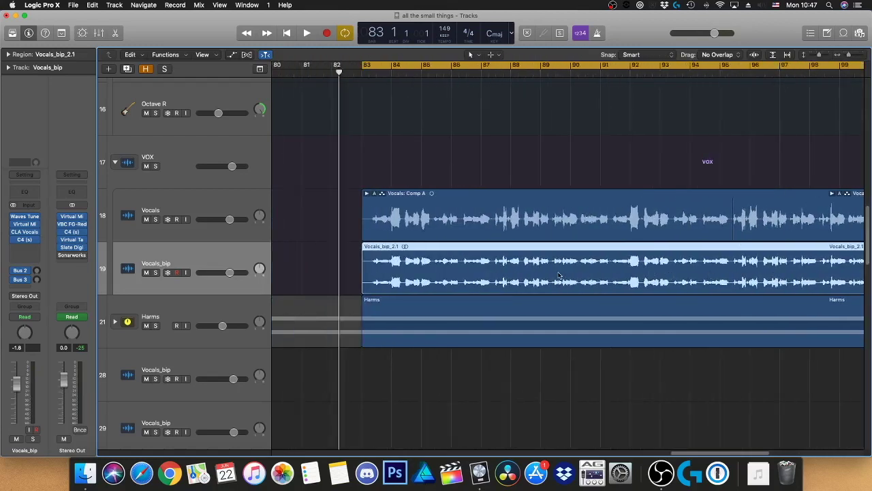
# Step: Reveal hidden tracks, inspect Vocal DBL's VocALign Project plug-in, then hide them again
pyautogui.click(148, 69)
pyautogui.scroll(-1, 197, 259)
pyautogui.click(217, 296)
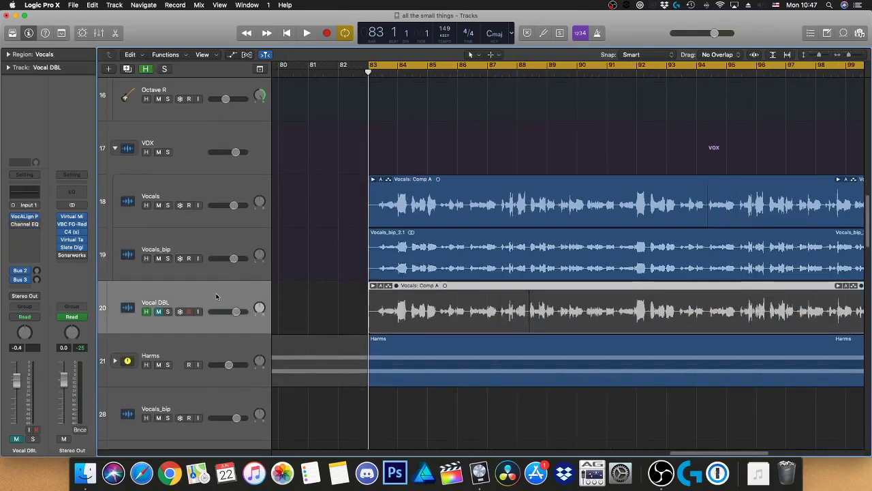
pyautogui.click(27, 217)
pyautogui.moveTo(170, 27); pyautogui.dragTo(471, 96)
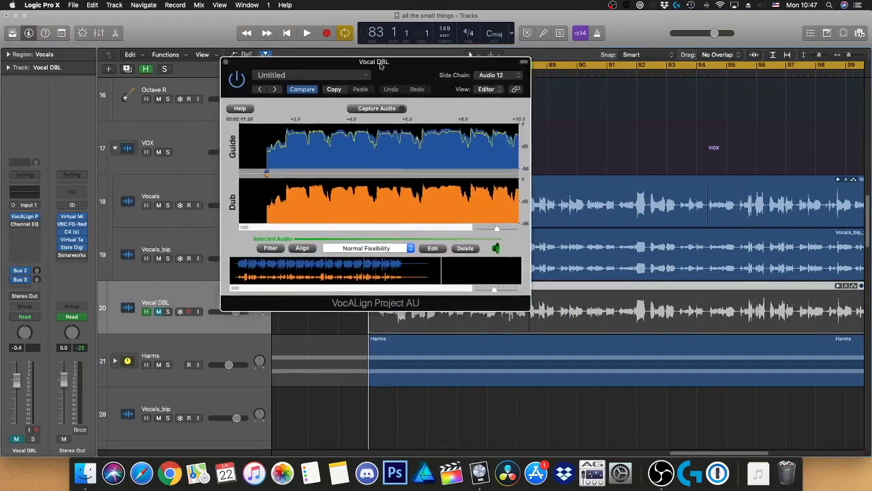
pyautogui.click(315, 93)
pyautogui.click(215, 242)
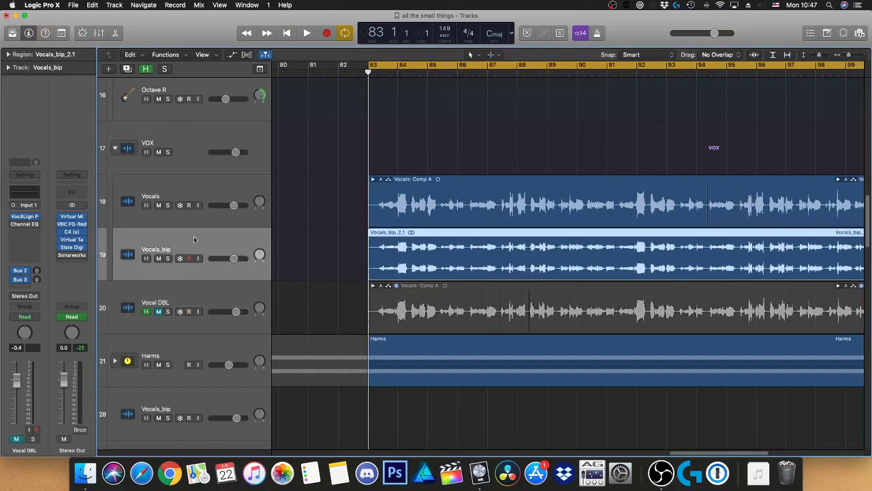
pyautogui.click(145, 69)
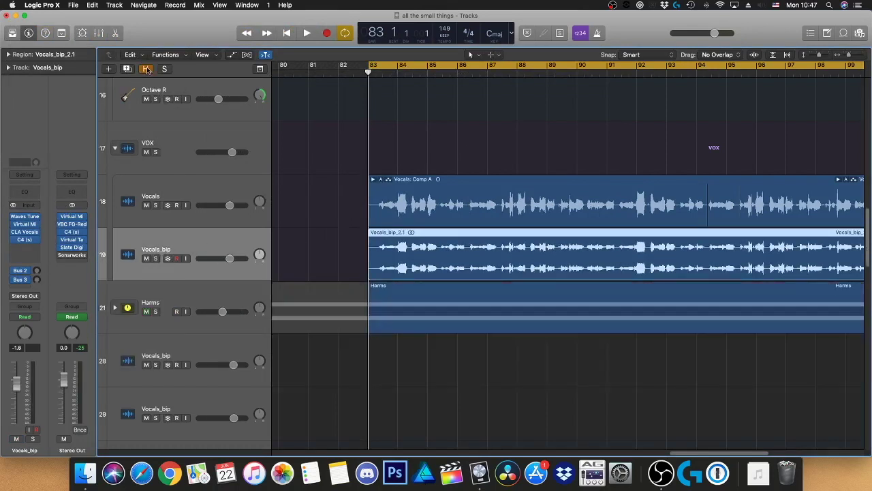
# Step: Solo Vocals and Vocals_bip and play, dismissing two System Overload alerts before stopping
pyautogui.hscroll(-5, 411, 182)
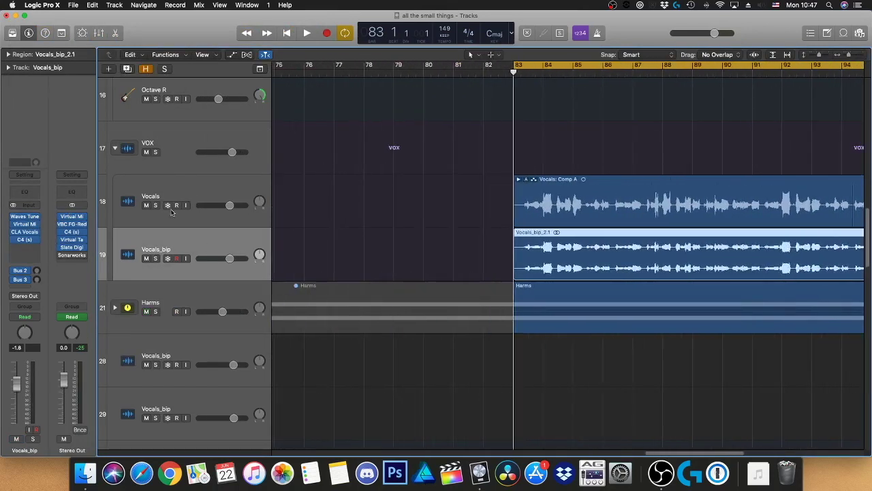
pyautogui.moveTo(156, 204); pyautogui.dragTo(156, 264)
pyautogui.press('space')
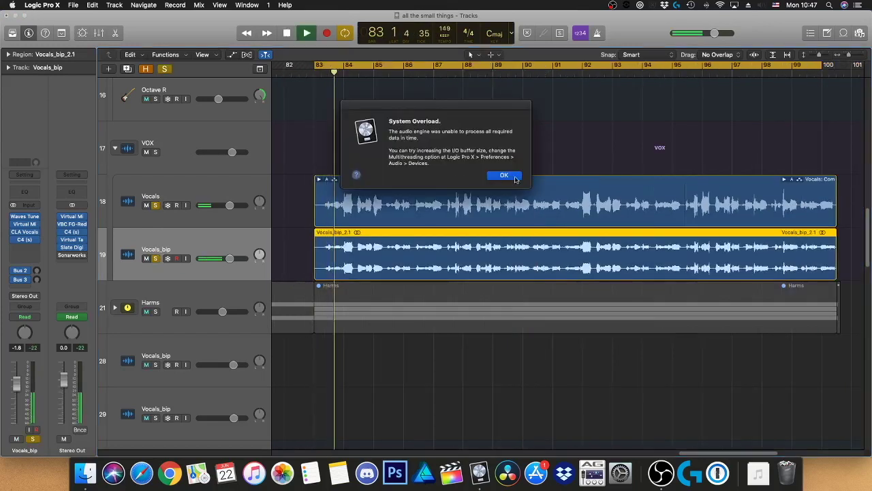
pyautogui.click(508, 175)
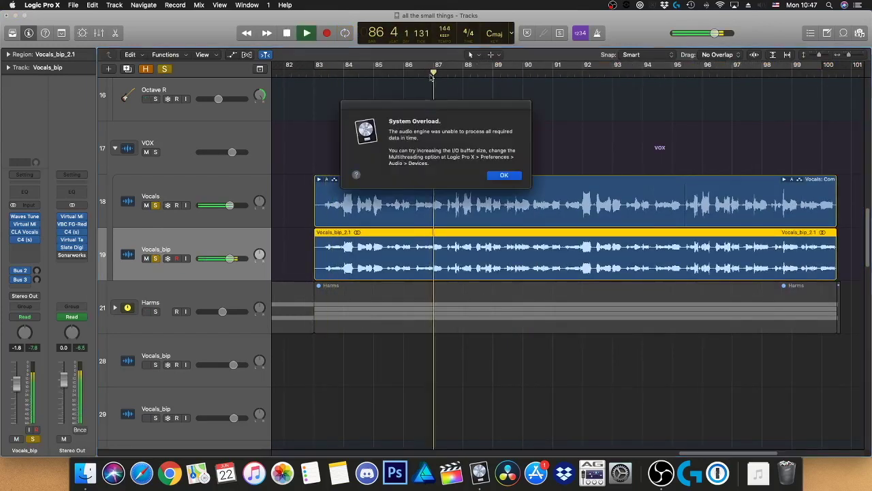
pyautogui.click(502, 173)
pyautogui.press('space')
# Step: Jump to Marker 2 at bar 13, zoom in on the vocal regions, and audition them
pyautogui.press('super+Left')
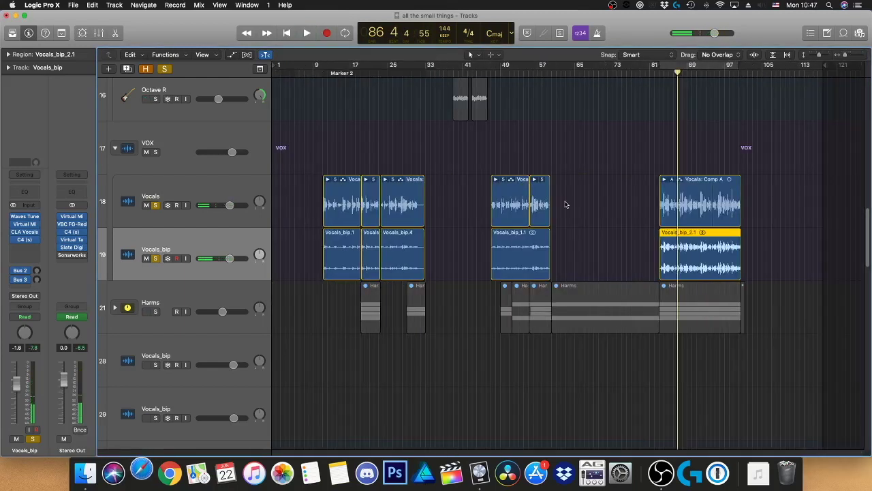
pyautogui.click(330, 73)
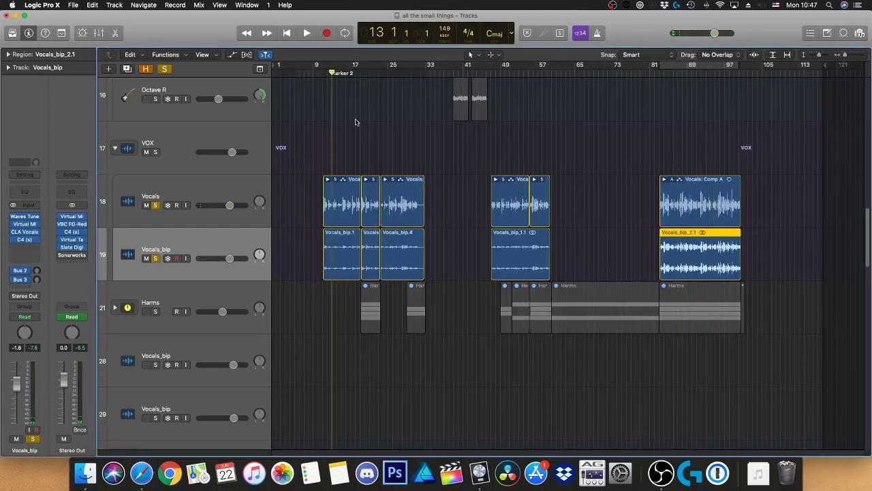
pyautogui.press('super+Right')
pyautogui.press('super+Right')
pyautogui.press('super+Right')
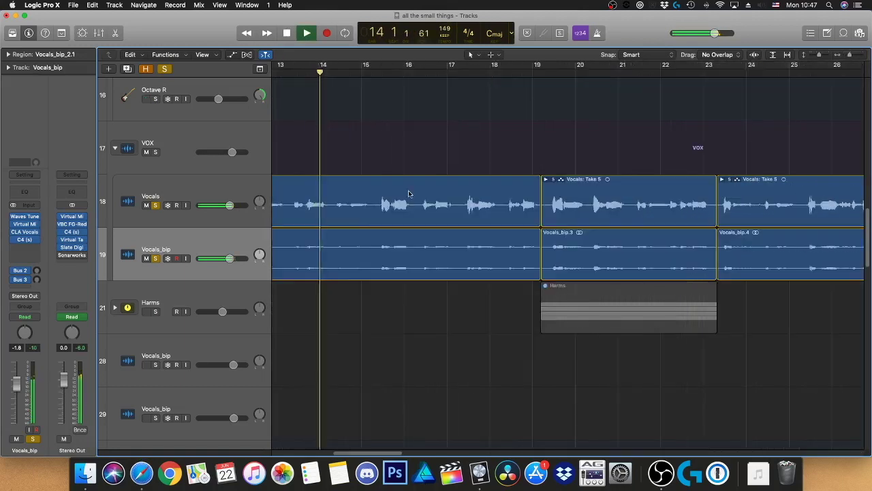
pyautogui.press('super+Right')
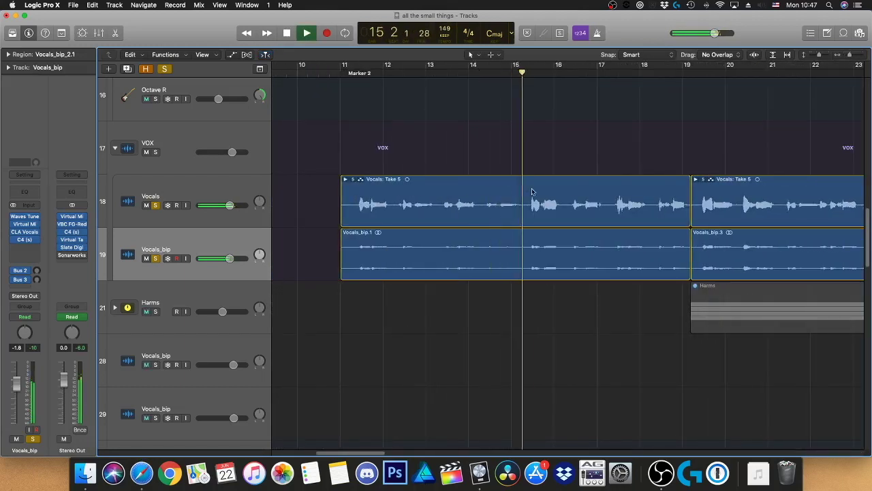
pyautogui.hscroll(2, 535, 206)
pyautogui.hscroll(5, 536, 205)
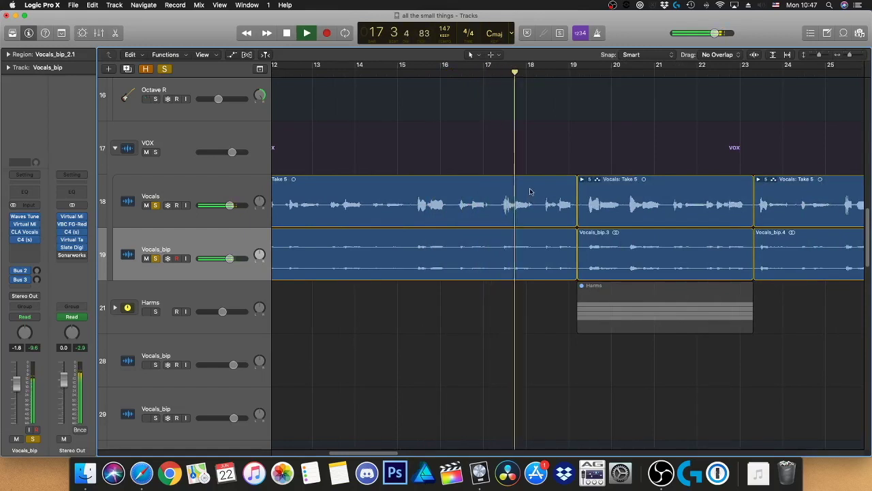
pyautogui.click(220, 186)
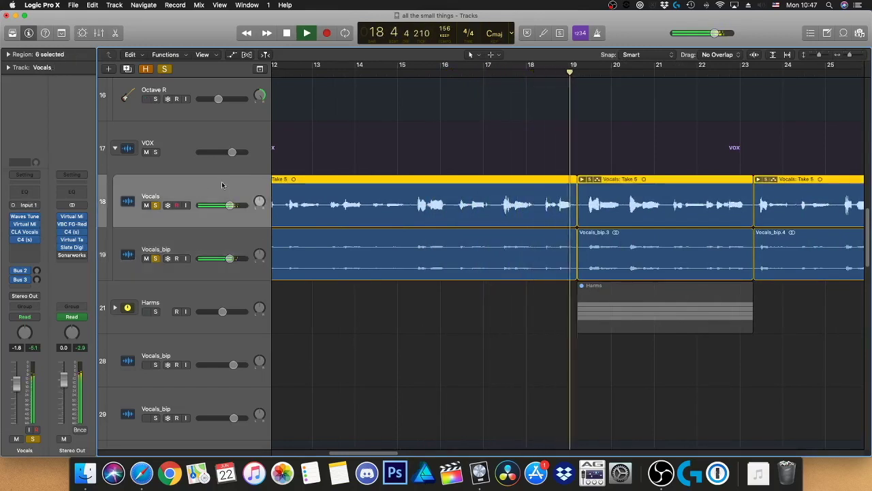
pyautogui.press('space')
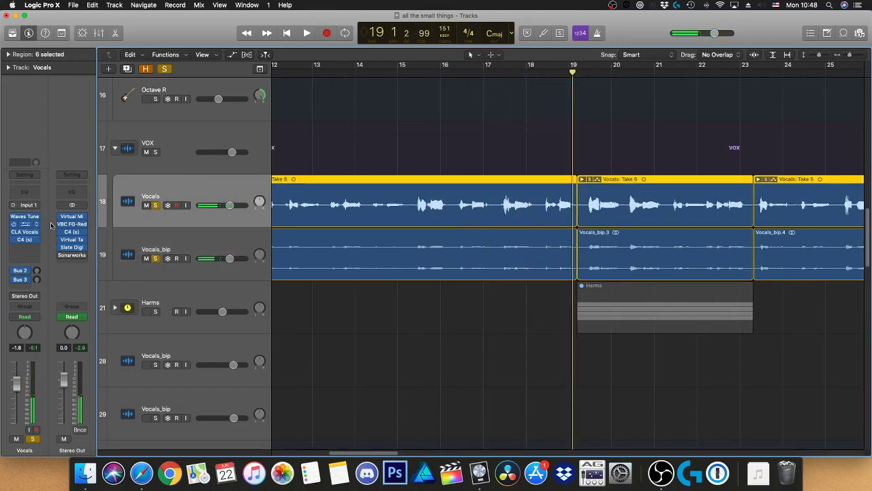
pyautogui.click(25, 223)
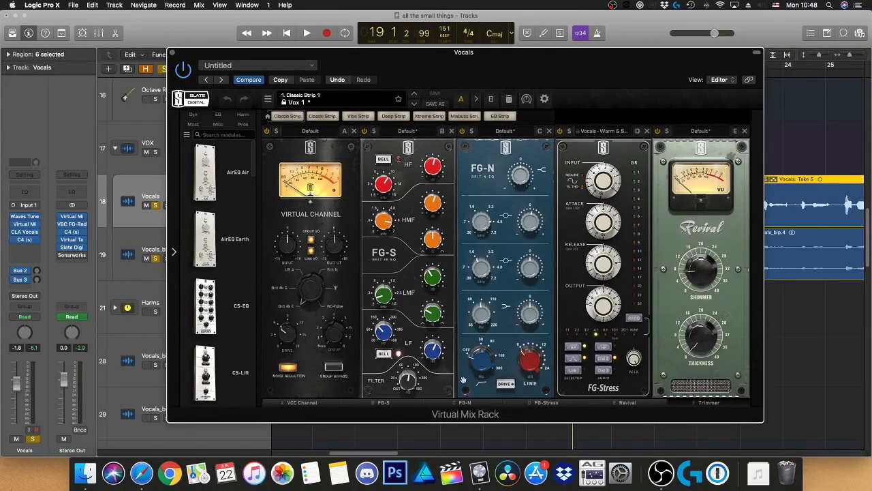
# Step: Adjust the FG-S filter frequency in the Vocals Virtual Mix Rack and play the vocal chain
pyautogui.moveTo(420, 384); pyautogui.dragTo(398, 414)
pyautogui.moveTo(384, 294)
pyautogui.press('space')
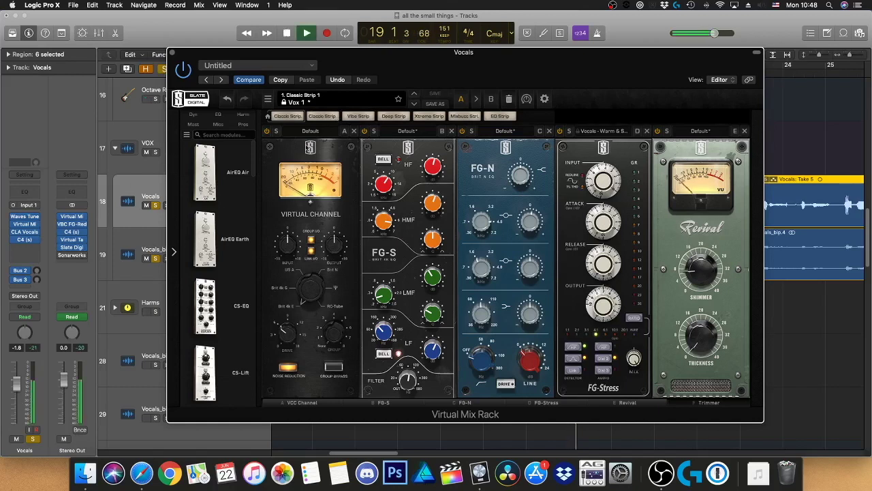
pyautogui.click(191, 74)
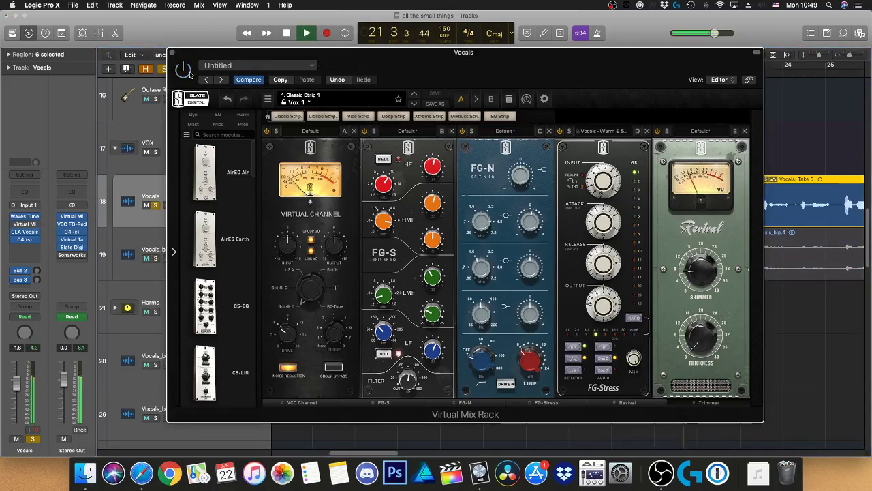
# Step: Open the Vocals channel's CLA Vocals plug-in and close the Virtual Mix Rack window
pyautogui.click(24, 232)
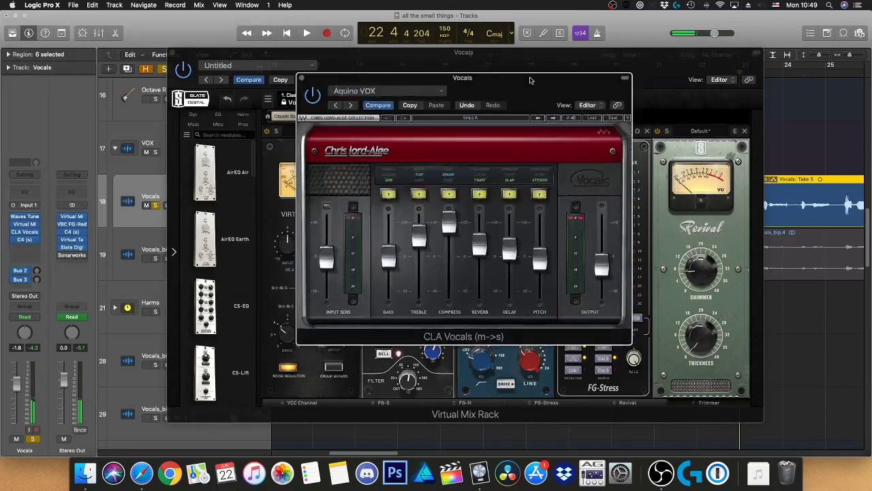
pyautogui.moveTo(218, 24); pyautogui.dragTo(610, 112)
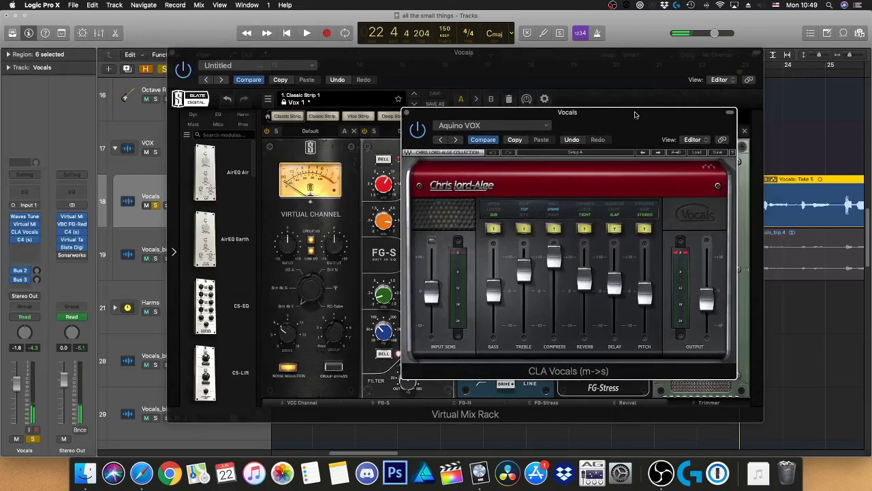
pyautogui.click(171, 53)
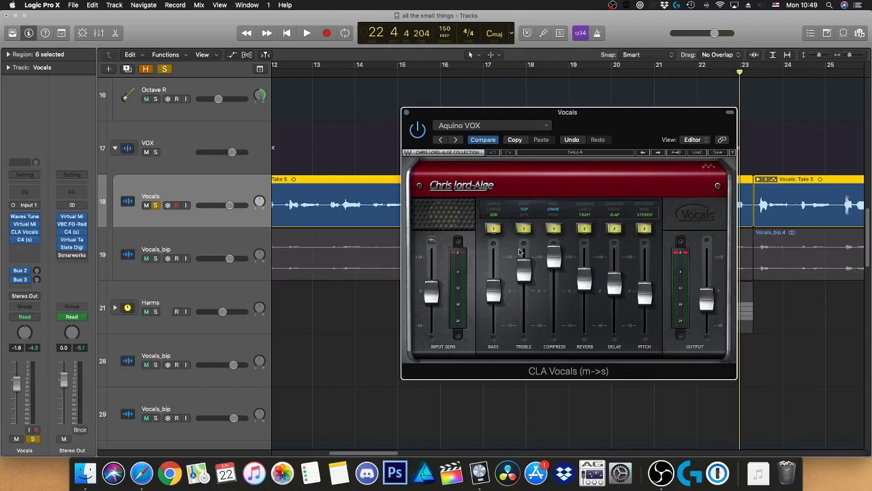
pyautogui.moveTo(493, 291)
pyautogui.click(162, 240)
# Step: Close the CLA Vocals window, unsolo Vocals_bip, and expand the Harms stack
pyautogui.click(160, 249)
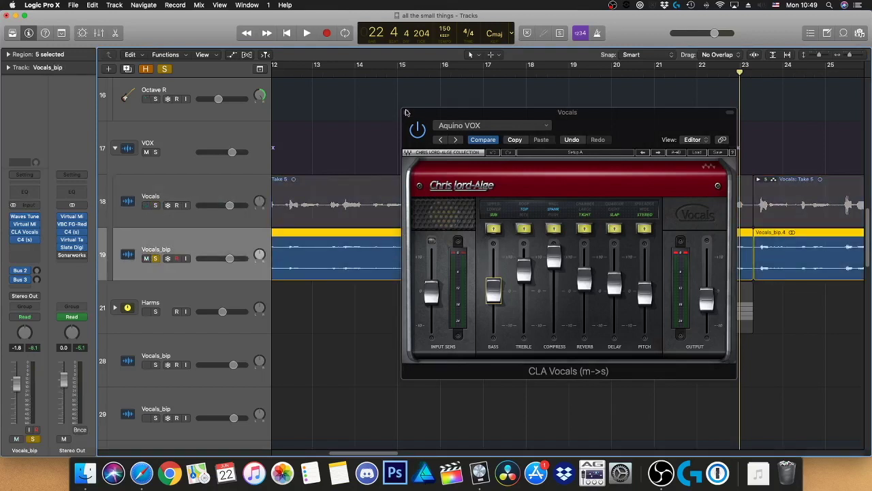
pyautogui.press('v')
pyautogui.scroll(-2, 183, 263)
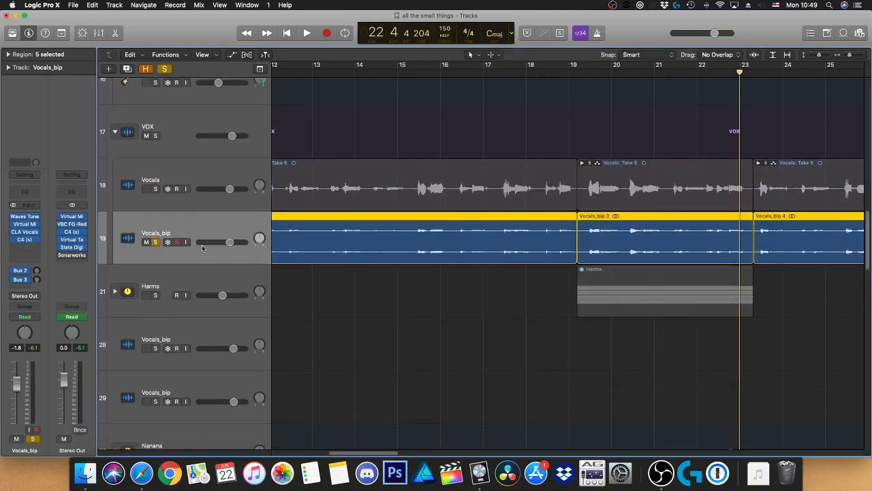
pyautogui.click(155, 225)
pyautogui.click(116, 274)
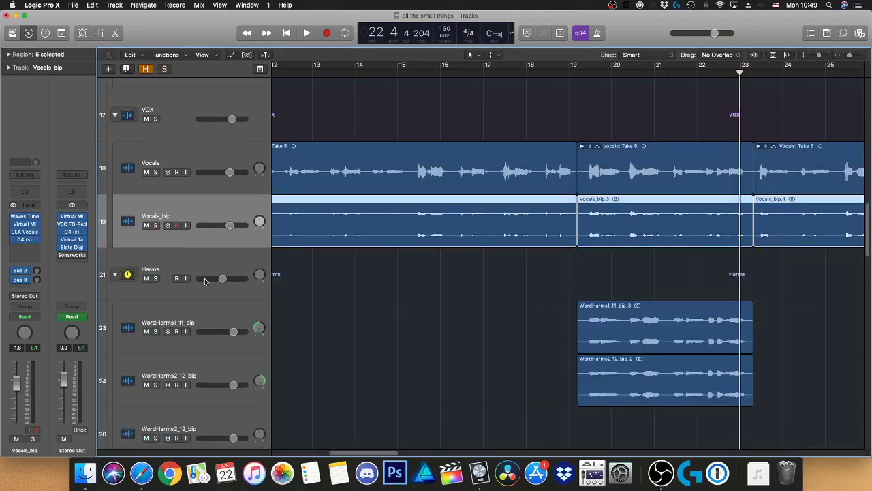
pyautogui.scroll(-5, 588, 191)
# Step: Set a bar 19–23 cycle and start playback with the Harms Virtual Mix Rack open
pyautogui.moveTo(582, 68); pyautogui.dragTo(762, 65)
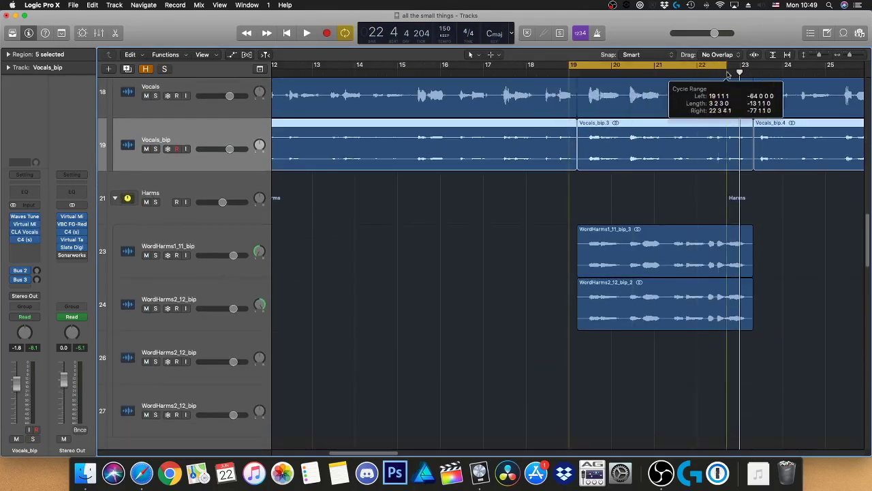
pyautogui.click(151, 193)
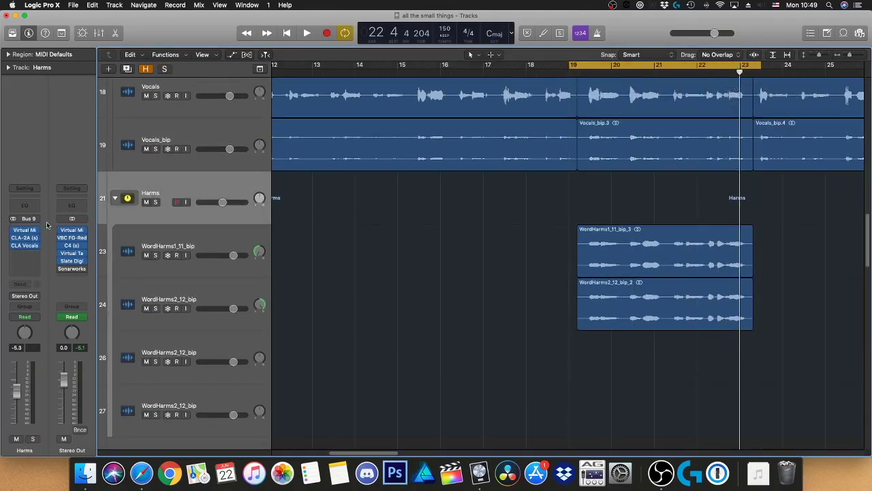
pyautogui.click(32, 230)
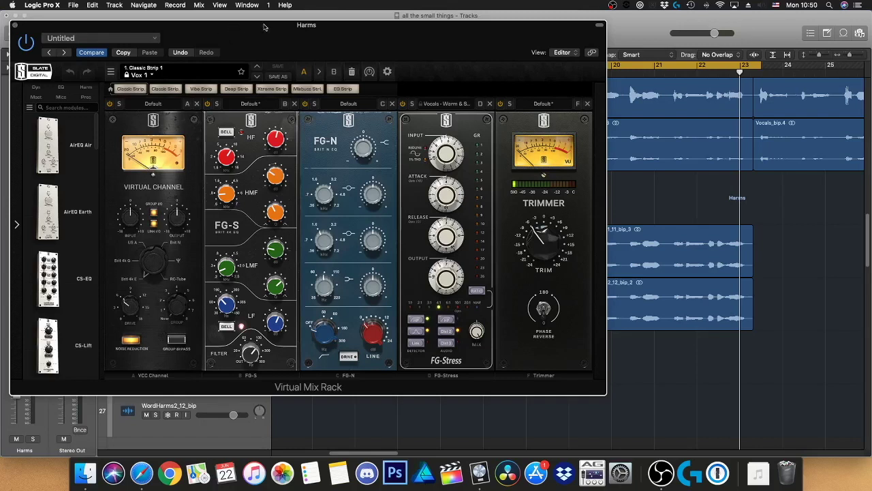
pyautogui.press('space')
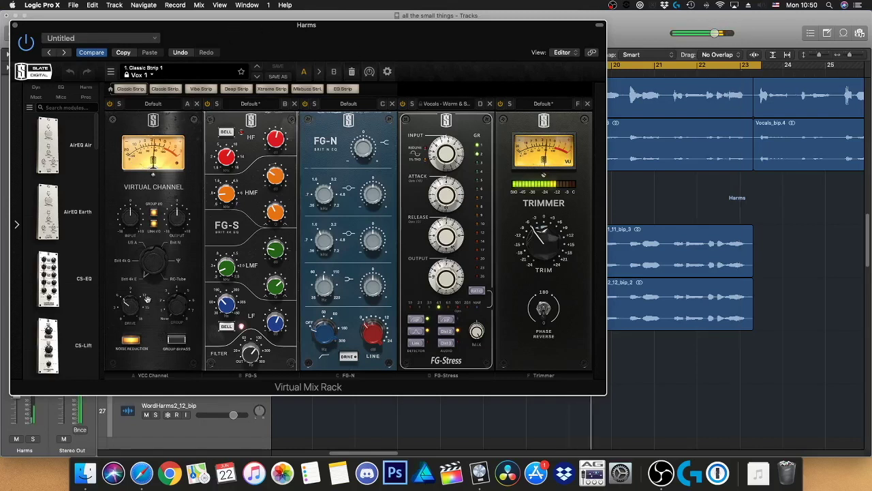
# Step: Solo the Harms track, dismiss the system overload warnings, and close the Virtual Mix Rack
pyautogui.click(33, 439)
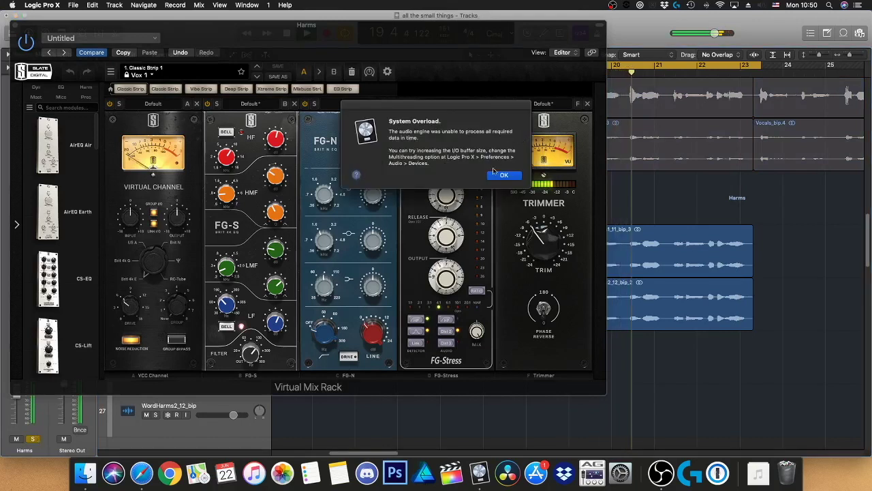
pyautogui.click(511, 175)
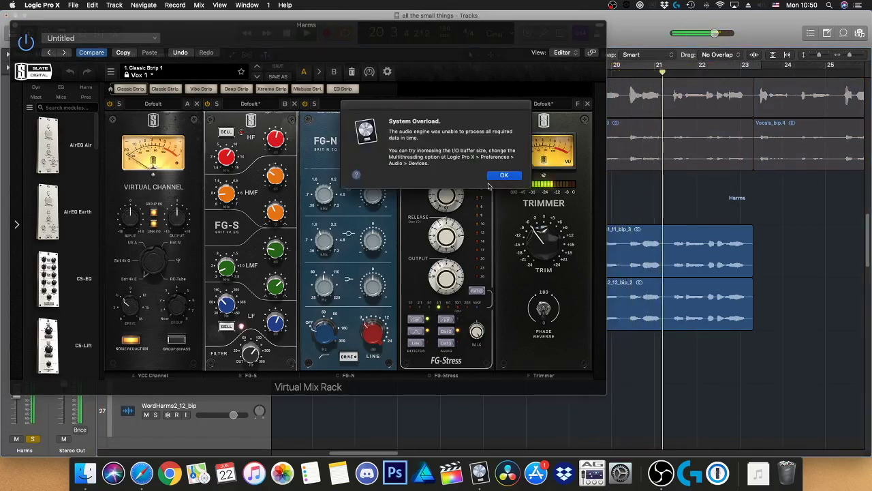
pyautogui.click(504, 175)
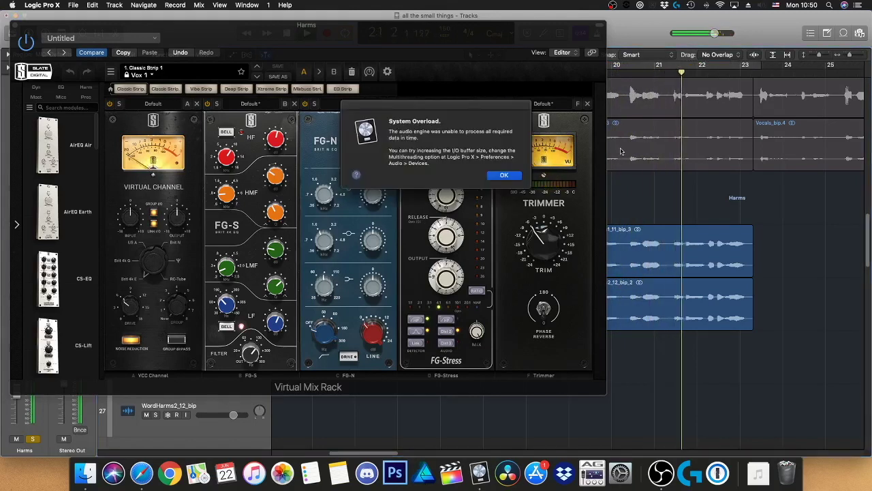
pyautogui.click(506, 175)
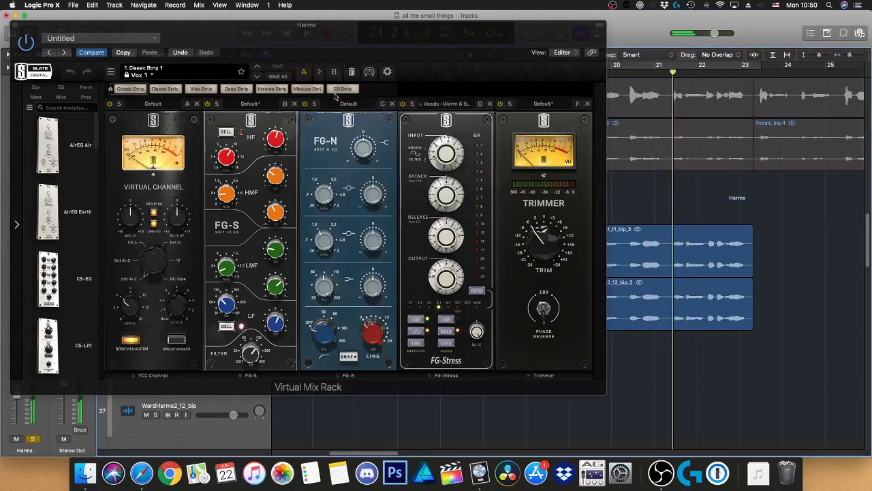
pyautogui.click(17, 30)
# Step: Stop playback and fit the cycle to the WordHarms regions with Cmd-U, then reselect the Harms bus
pyautogui.doubleClick(576, 71)
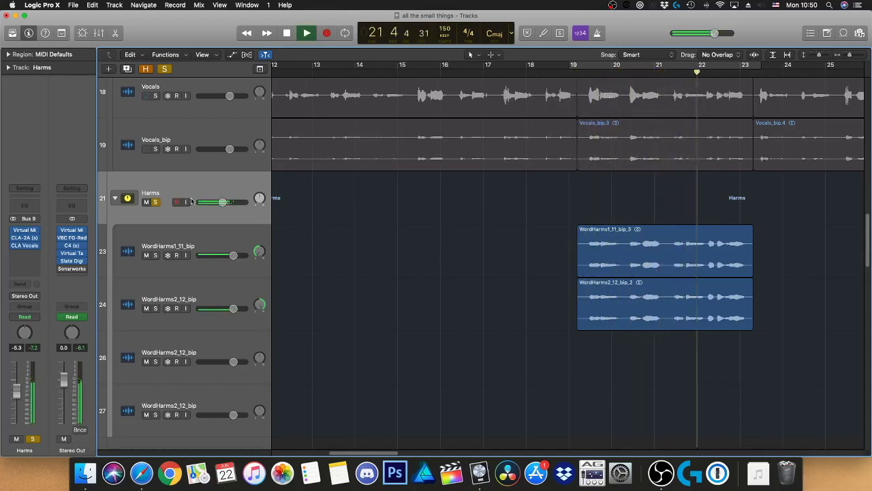
pyautogui.click(193, 231)
pyautogui.press('space')
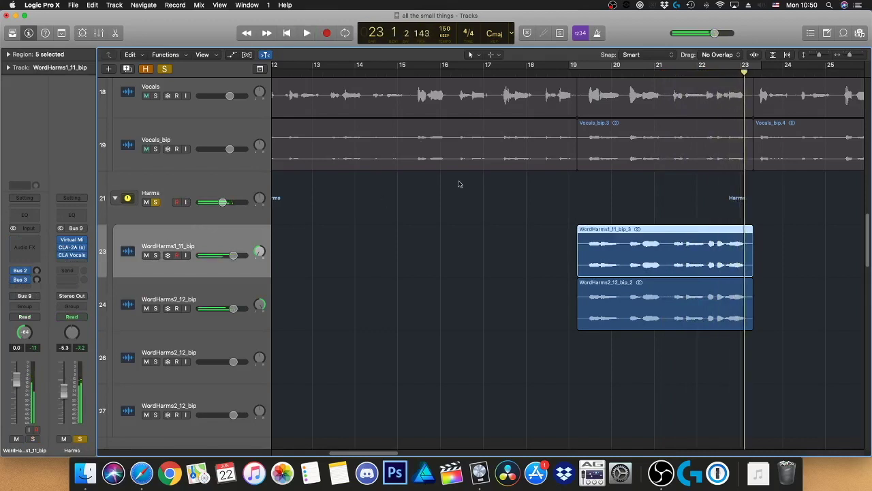
pyautogui.press('super+u')
pyautogui.click(152, 191)
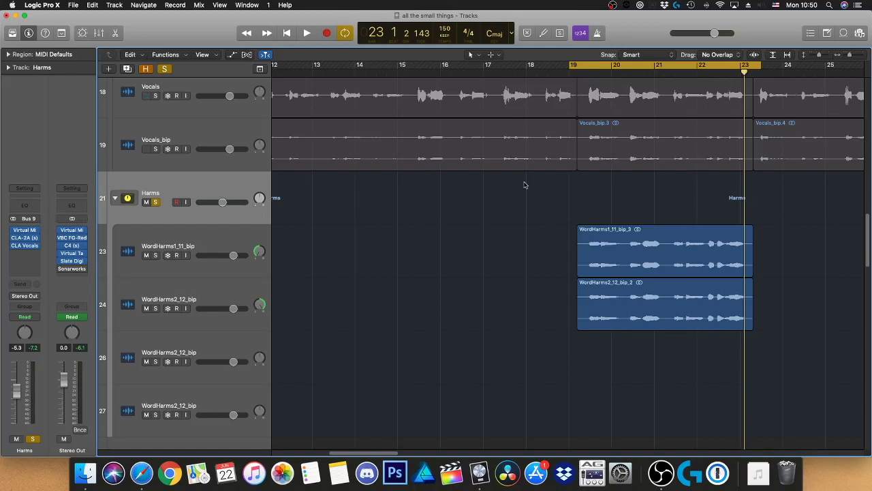
pyautogui.moveTo(24, 237)
pyautogui.click(30, 230)
# Step: Audition the Harms bus's CLA-2A compressor during playback, close it, and restart from bar 19
pyautogui.press('Escape')
pyautogui.click(24, 238)
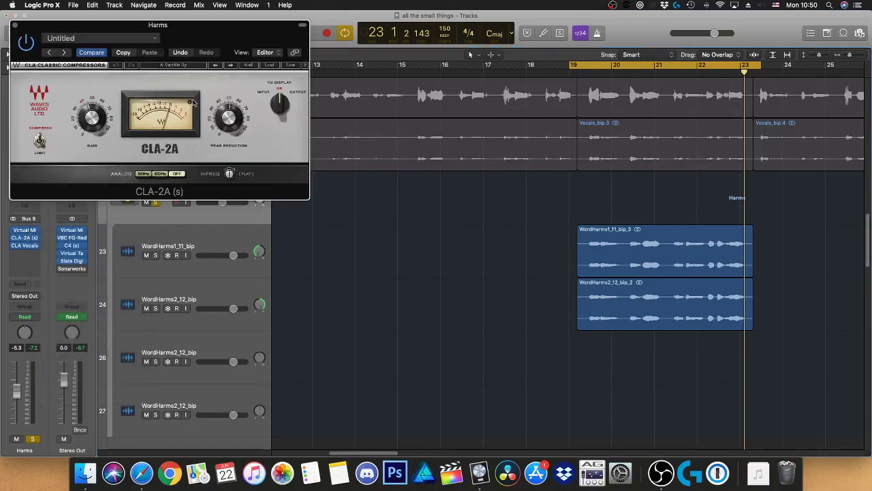
pyautogui.moveTo(210, 25)
pyautogui.mouseDown()
pyautogui.moveTo(269, 50)
pyautogui.moveTo(469, 171)
pyautogui.moveTo(439, 167)
pyautogui.mouseUp()
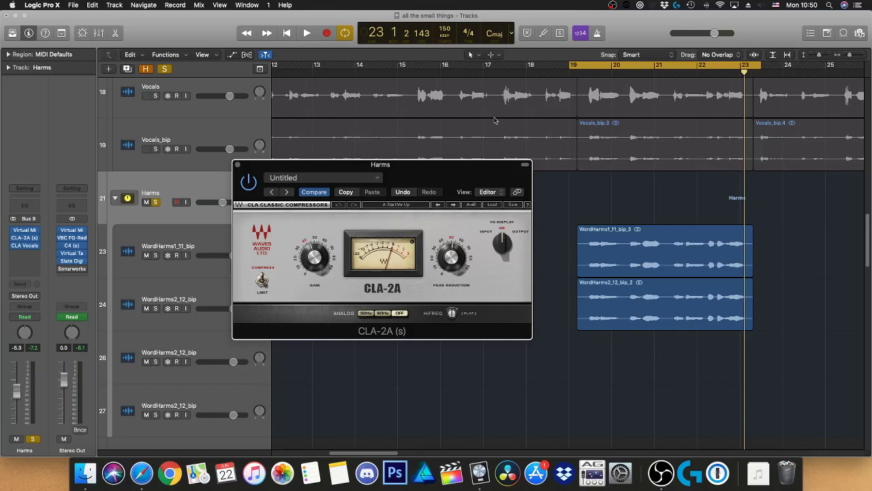
pyautogui.press('space')
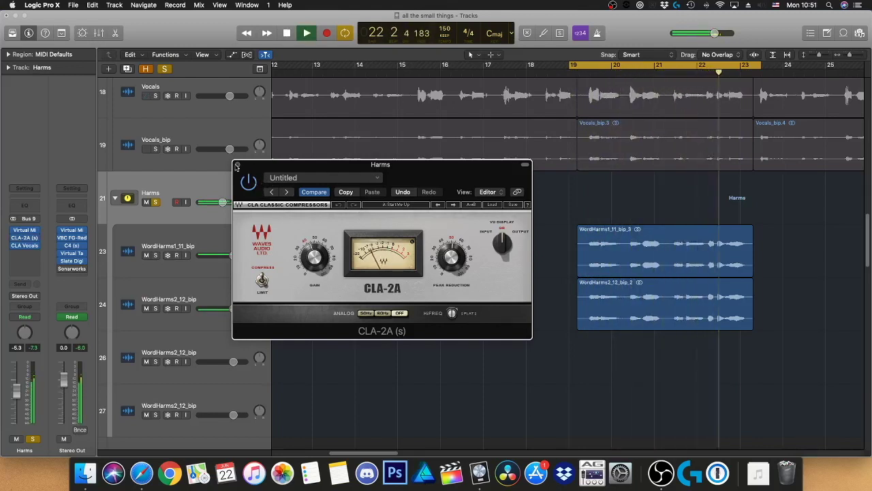
pyautogui.click(237, 165)
pyautogui.click(466, 154)
pyautogui.press('space')
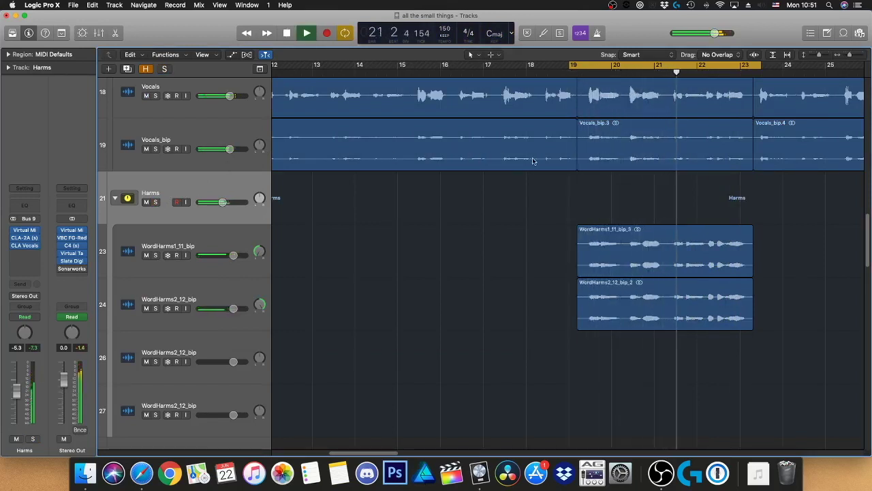
# Step: Zoom out to bar 121 with shorter track rows, dismissing the System Overload alert
pyautogui.press('z')
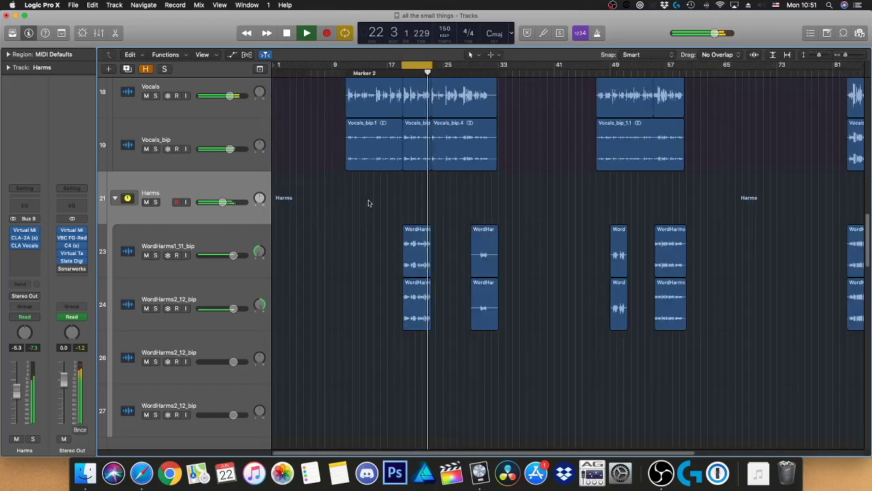
pyautogui.click(511, 177)
pyautogui.keyDown('ctrl'); pyautogui.keyDown('alt'); pyautogui.click(511, 188); pyautogui.keyUp('alt'); pyautogui.keyUp('ctrl')
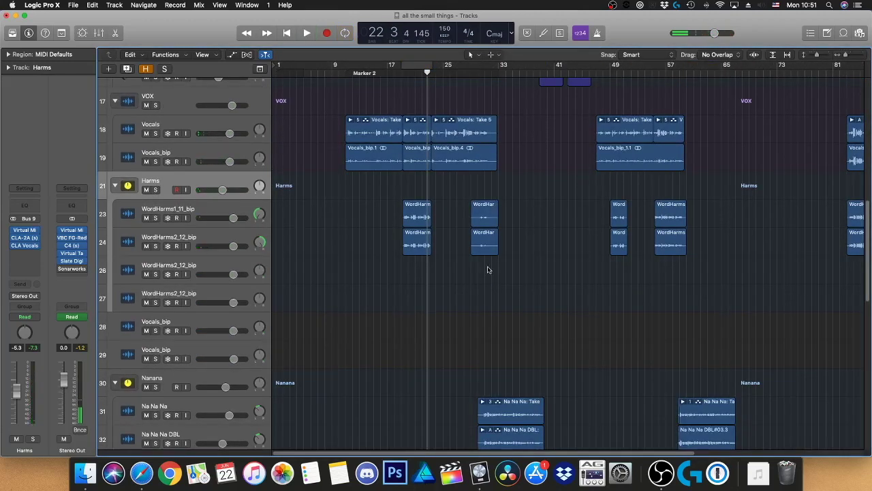
pyautogui.press('super+Left')
pyautogui.scroll(-1, 409, 294)
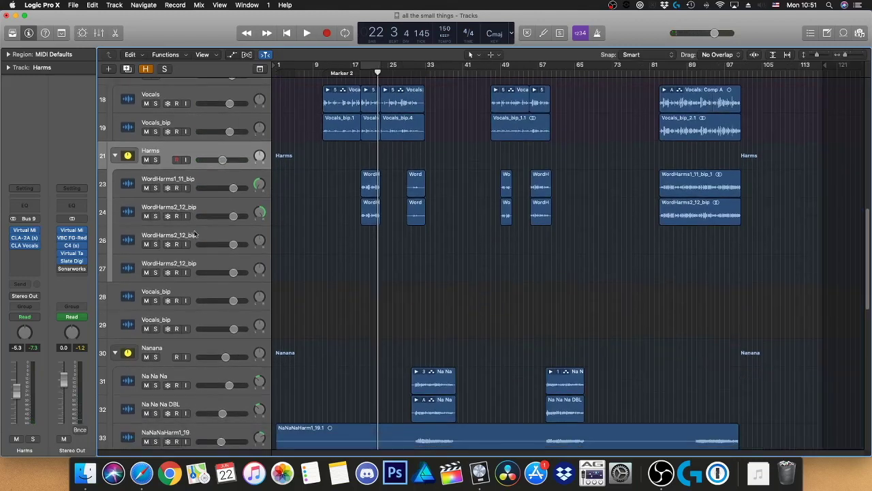
pyautogui.scroll(-3, 273, 265)
pyautogui.scroll(-5, 350, 302)
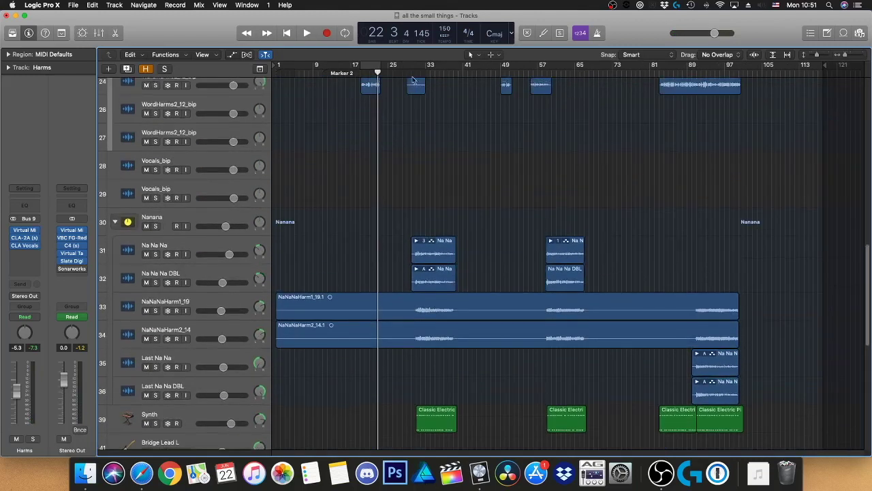
# Step: Place the playhead at bar 31 and open the Nanana bus's CLA Vocals plug-in
pyautogui.click(417, 72)
pyautogui.click(213, 218)
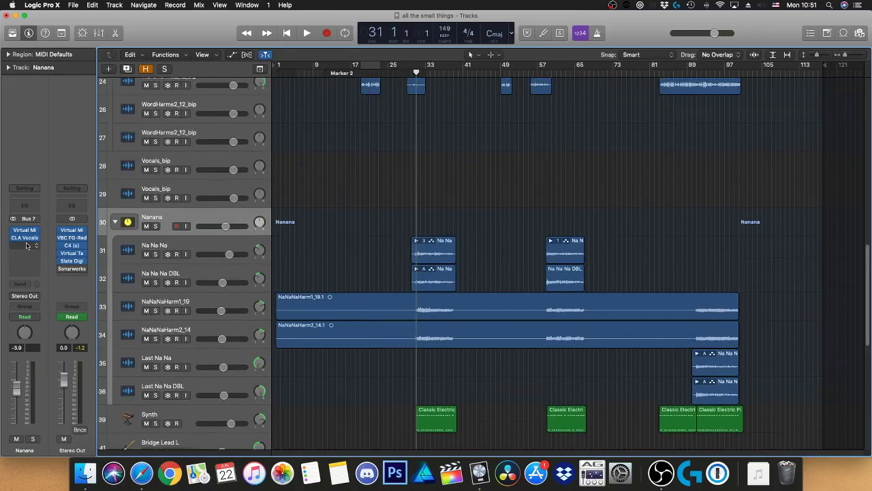
pyautogui.click(27, 246)
pyautogui.press('Escape')
pyautogui.click(26, 237)
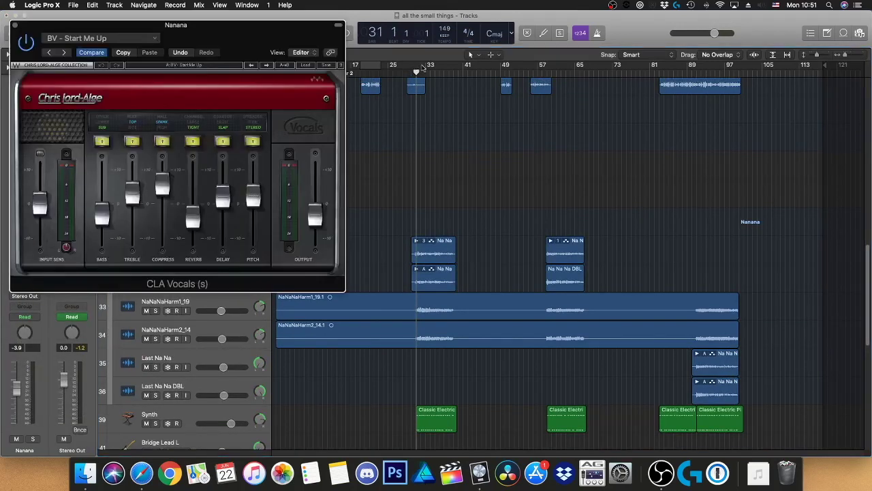
# Step: Cycle bars 31–39, play with Nanana soloed, and switch off CLA Vocals Pitch before closing it
pyautogui.moveTo(422, 66); pyautogui.dragTo(458, 66)
pyautogui.press('super+Right')
pyautogui.press('space')
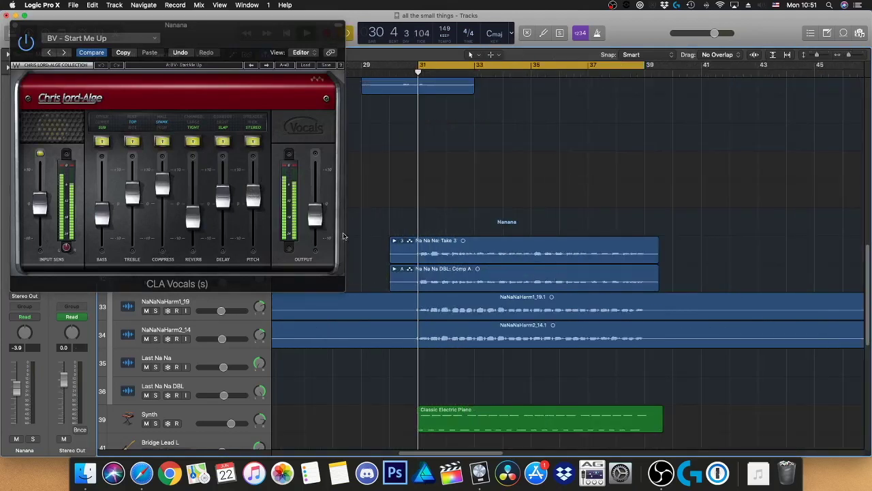
pyautogui.press('s')
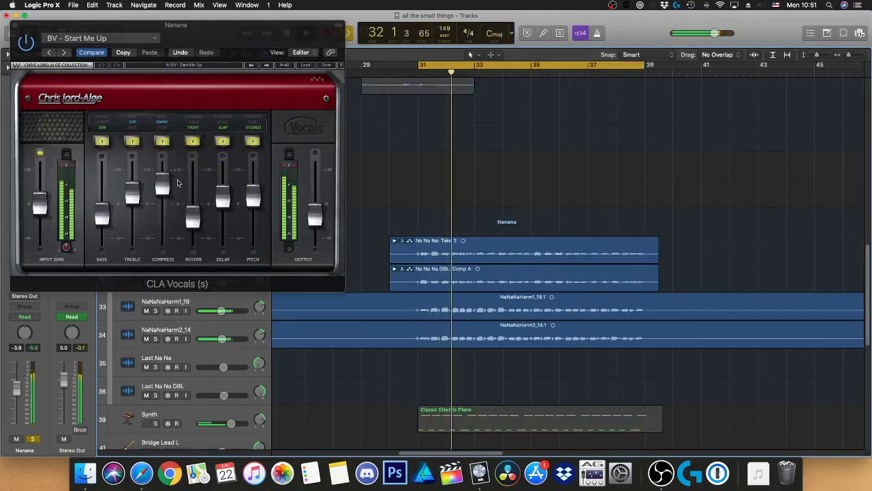
pyautogui.click(258, 130)
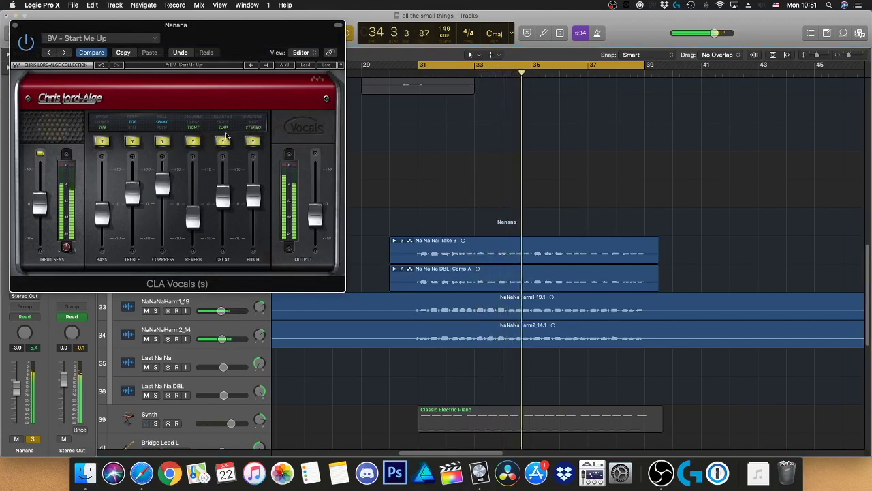
pyautogui.click(15, 25)
pyautogui.scroll(-3, 518, 293)
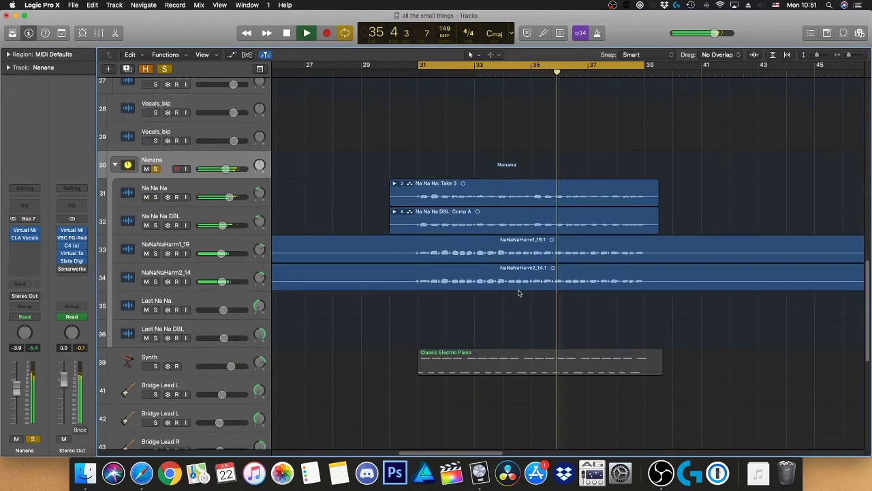
# Step: Dismiss the System Overload alert, collapse the Nanana stack, and zoom out to bars 1–89
pyautogui.click(352, 176)
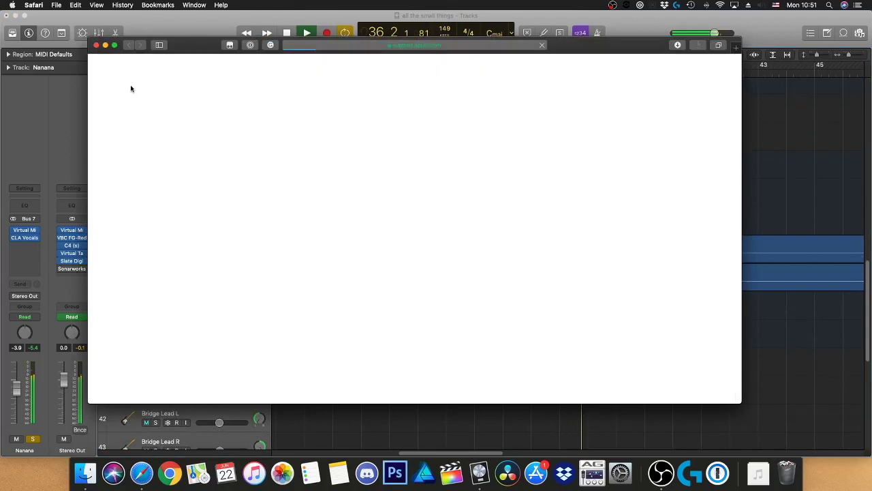
pyautogui.press('super+Tab')
pyautogui.click(502, 173)
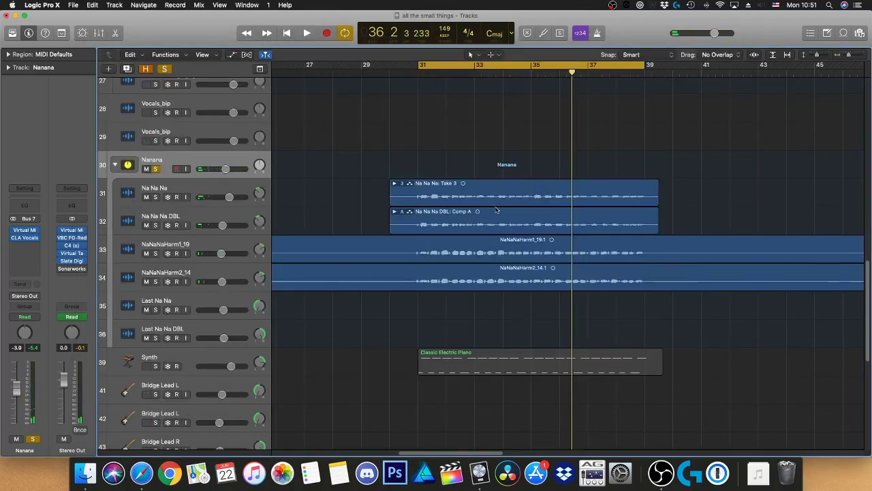
pyautogui.click(206, 181)
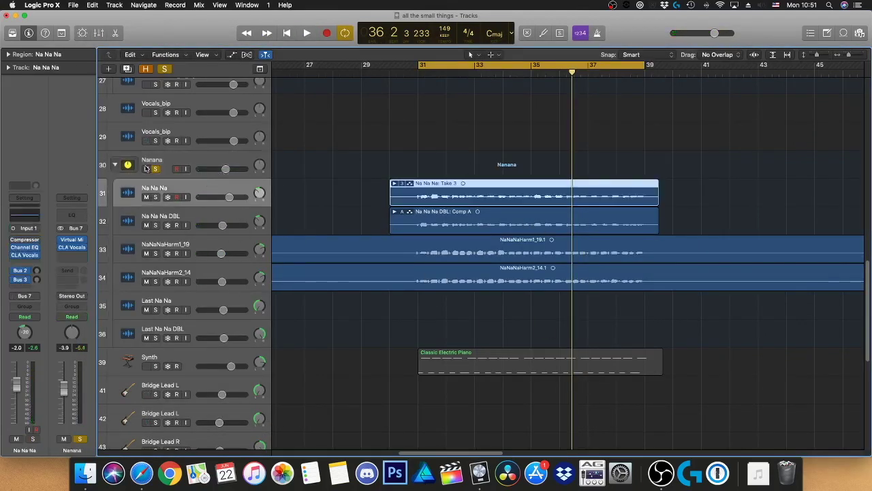
pyautogui.click(115, 164)
pyautogui.scroll(2, 341, 251)
pyautogui.scroll(1, 341, 251)
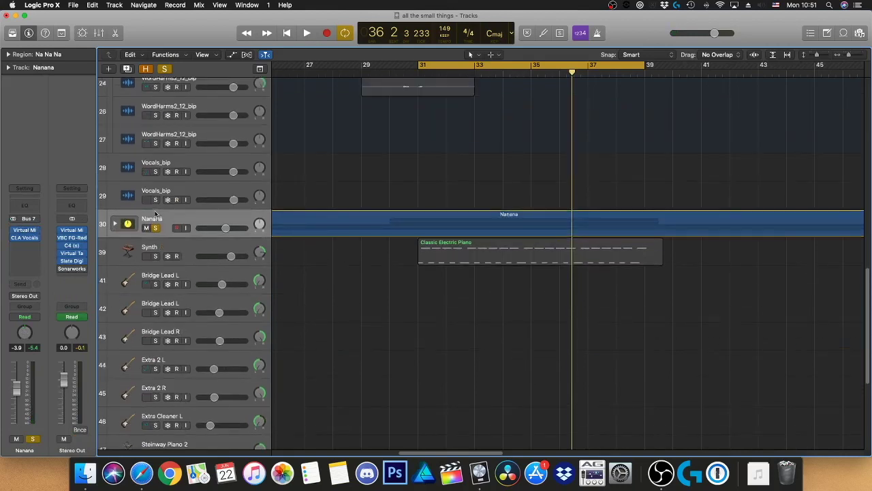
pyautogui.scroll(1, 155, 214)
pyautogui.press('super+Left')
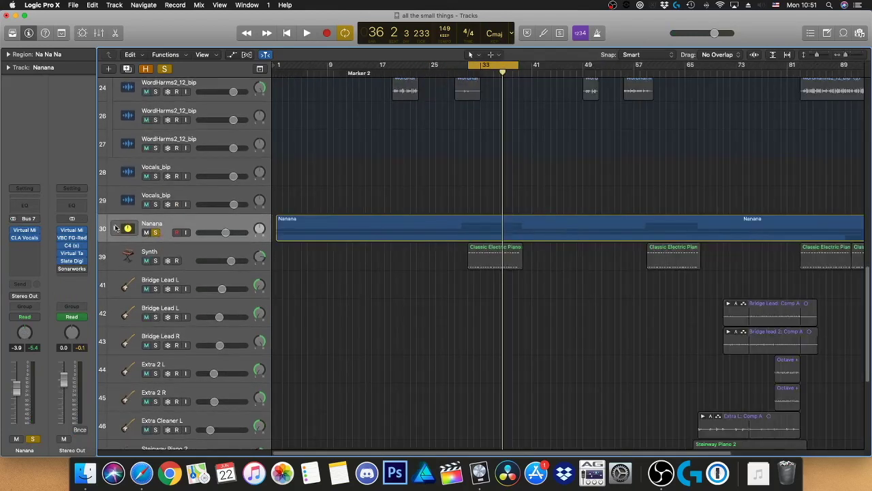
# Step: Re-expand the Nanana stack, shrink rows to show tracks 1–43, and unsolo Nanana
pyautogui.click(114, 228)
pyautogui.scroll(3, 341, 320)
pyautogui.scroll(4, 341, 320)
pyautogui.scroll(5, 436, 249)
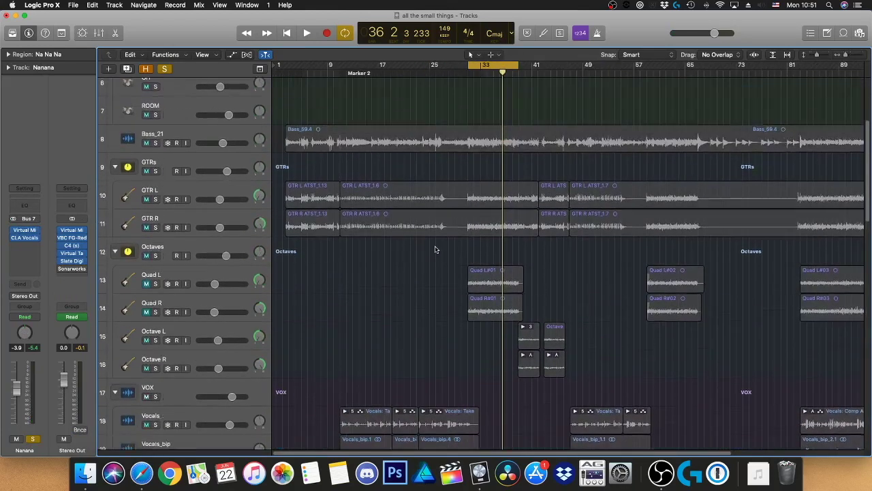
pyautogui.press('super+Up')
pyautogui.press('super+Up')
pyautogui.press('super+Up')
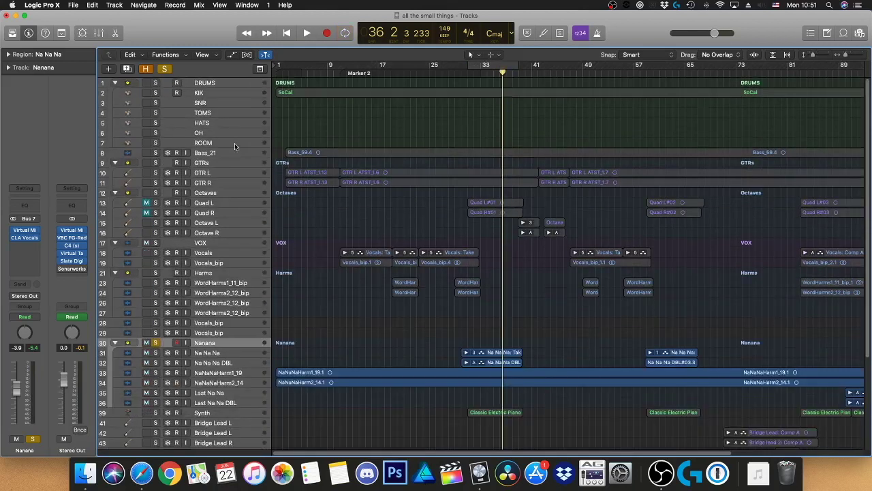
pyautogui.click(156, 343)
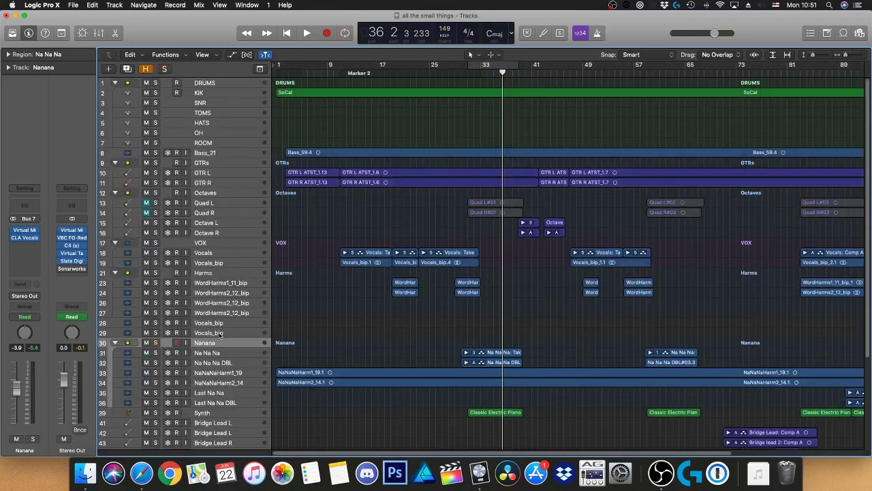
# Step: Zoom out to the whole song length and shrink rows to show tracks 7–53 of 54
pyautogui.press('super+Left')
pyautogui.press('super+Up')
pyautogui.press('super+Up')
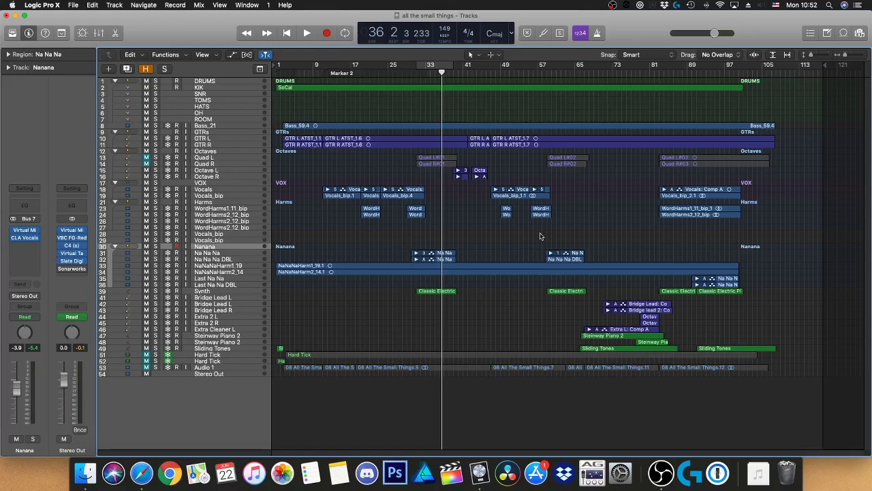
pyautogui.press('super+Down')
pyautogui.press('super+Down')
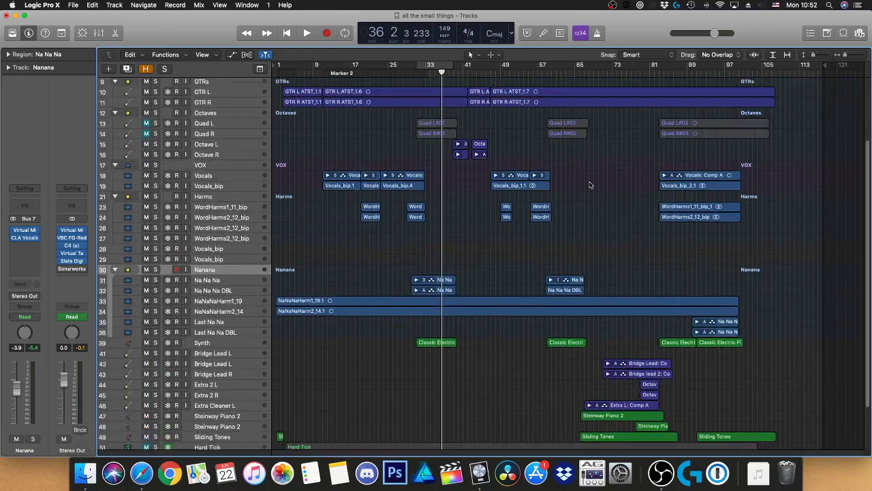
pyautogui.press('super+Up')
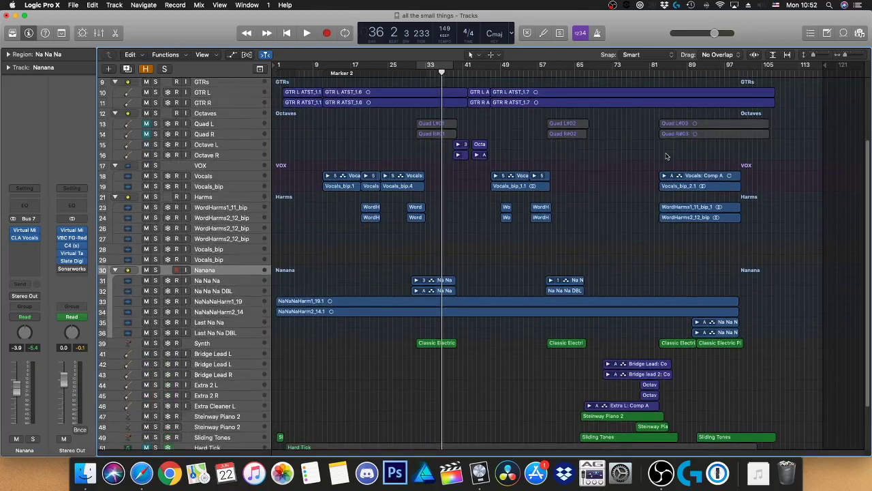
pyautogui.press('super+Up')
pyautogui.press('super+Up')
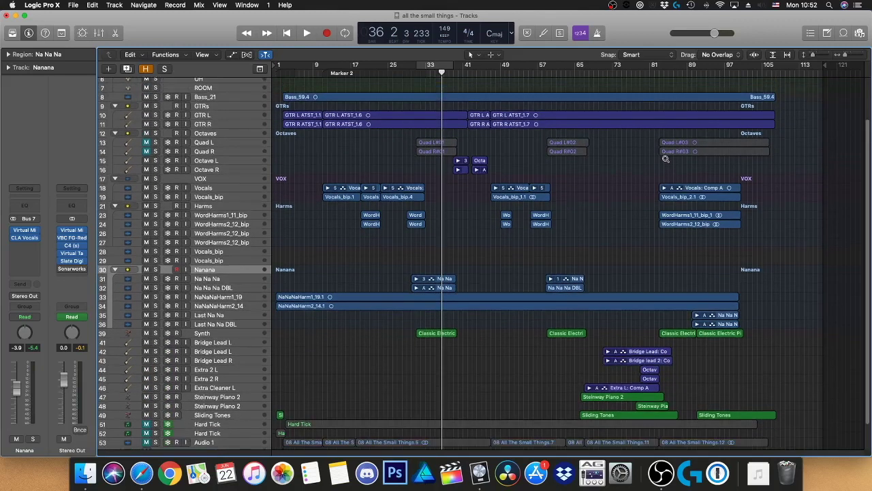
pyautogui.press('super+Up')
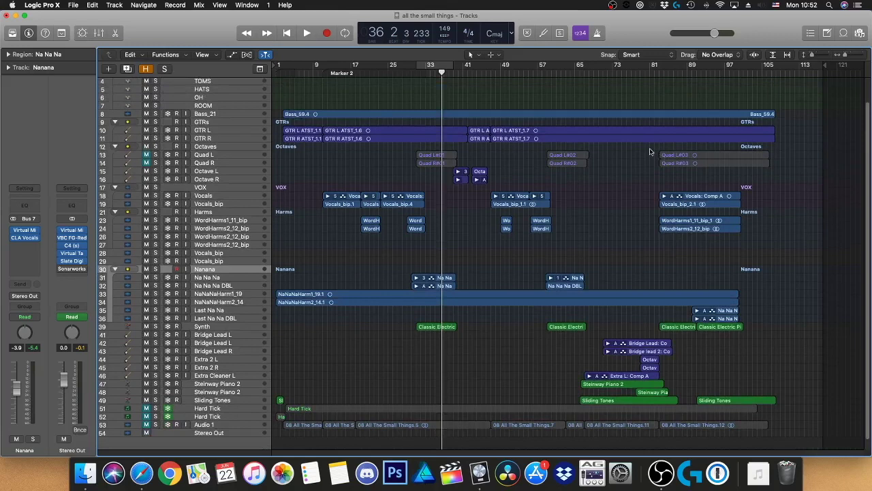